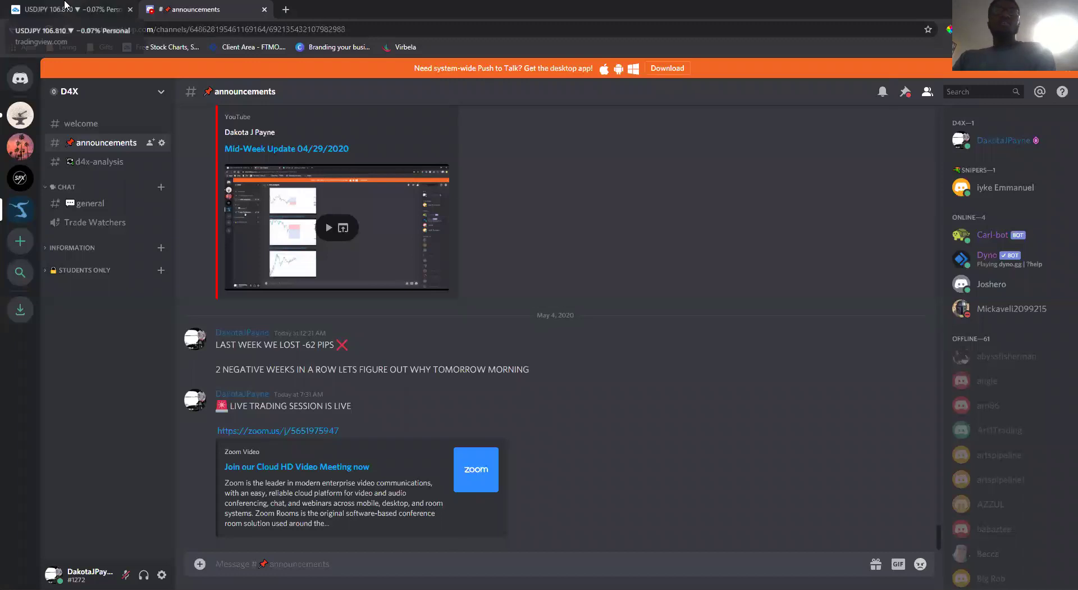
Step: Switch to TradingView and open the USDCHF chart from the Active Trading watchlist
left_click(84, 16)
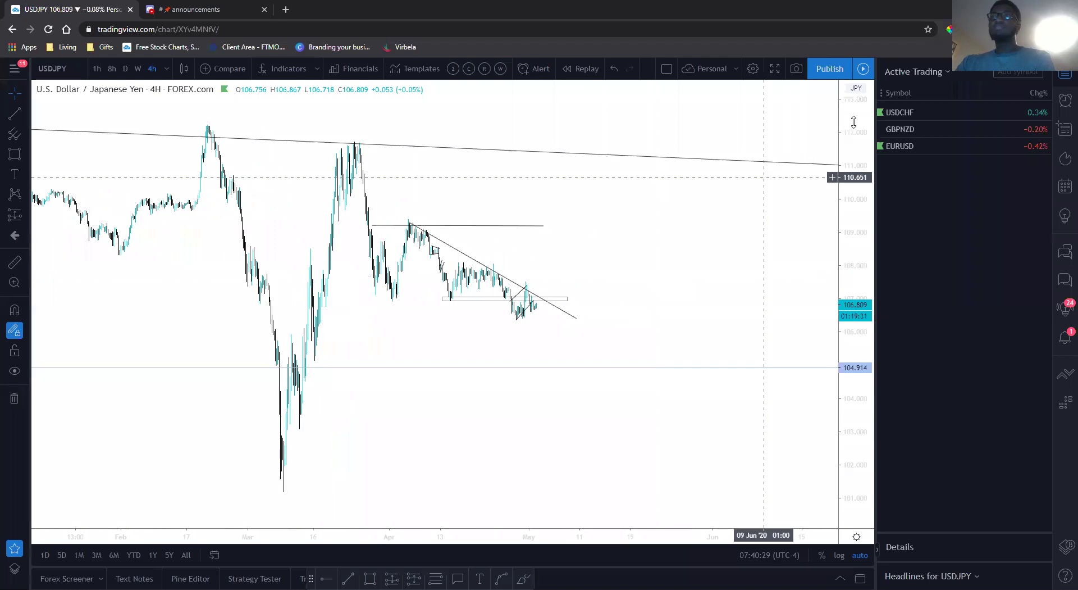
left_click(910, 117)
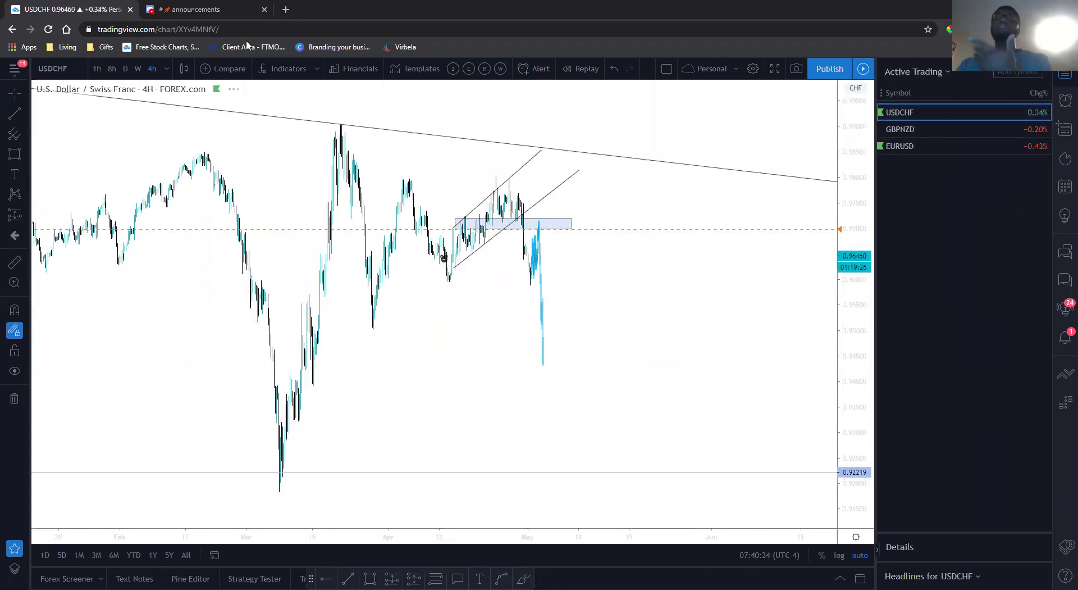
Step: Switch to Discord and find the May 4 post with the three weekly setups in the d4x-analysis channel
left_click(197, 9)
left_click(99, 171)
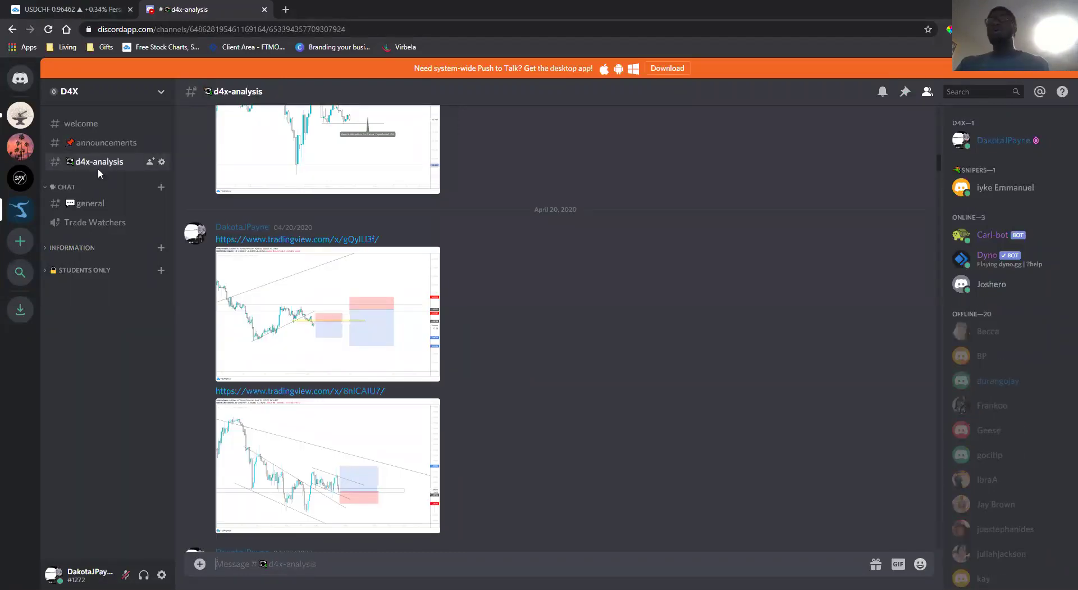
scroll(514, 312, "up", 6)
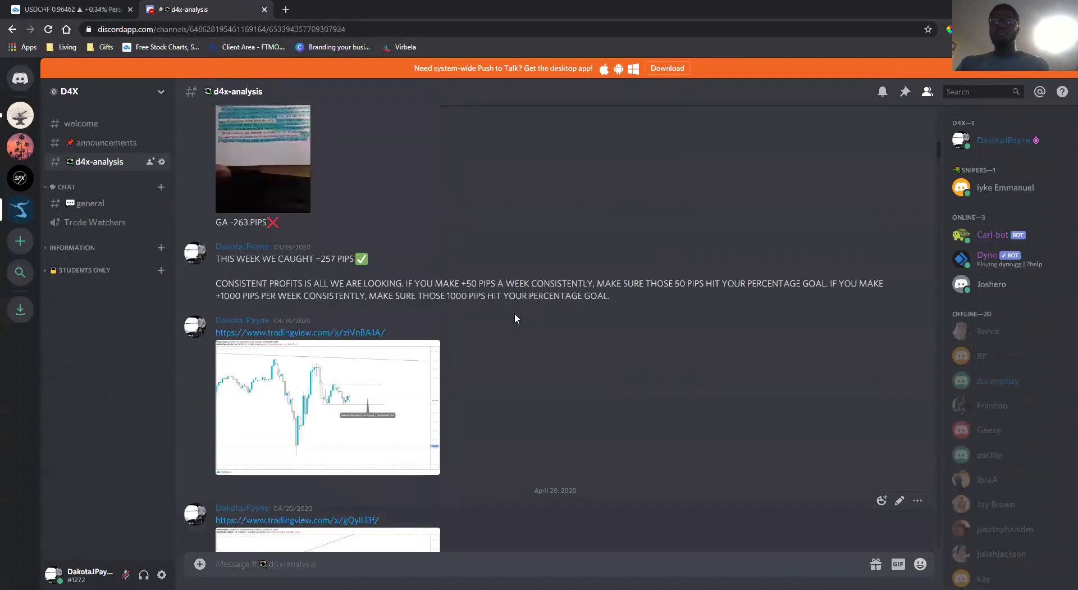
scroll(514, 312, "down", 15)
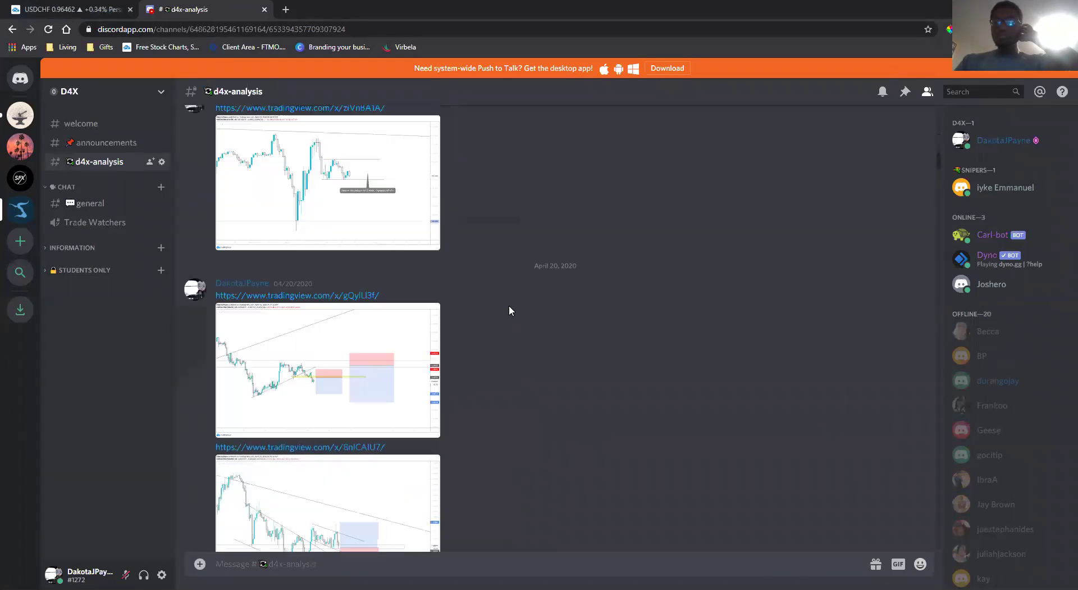
scroll(777, 386, "down", 1)
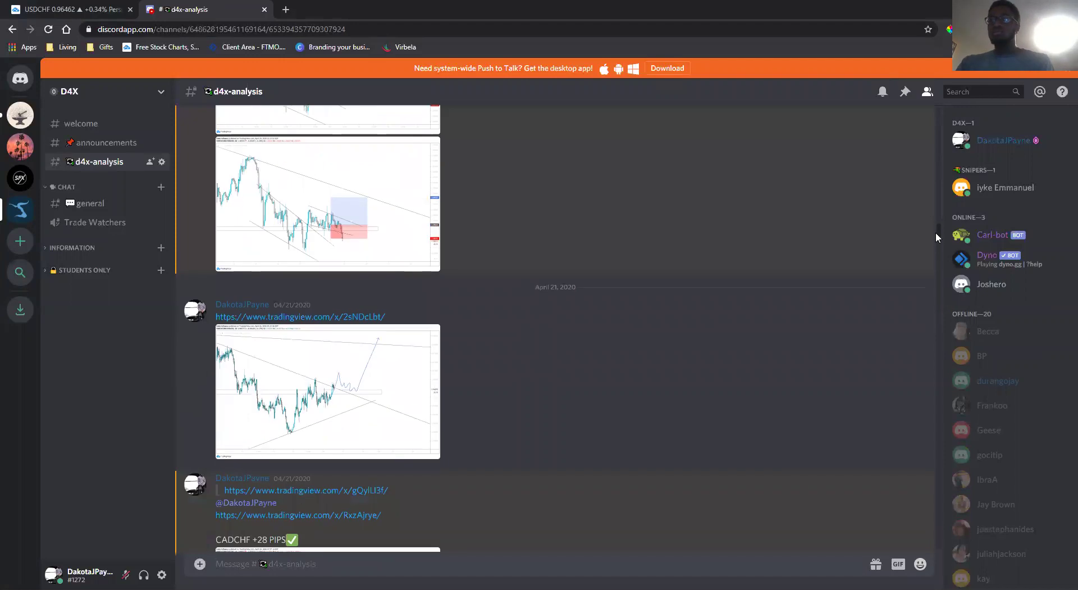
scroll(853, 507, "down", 8)
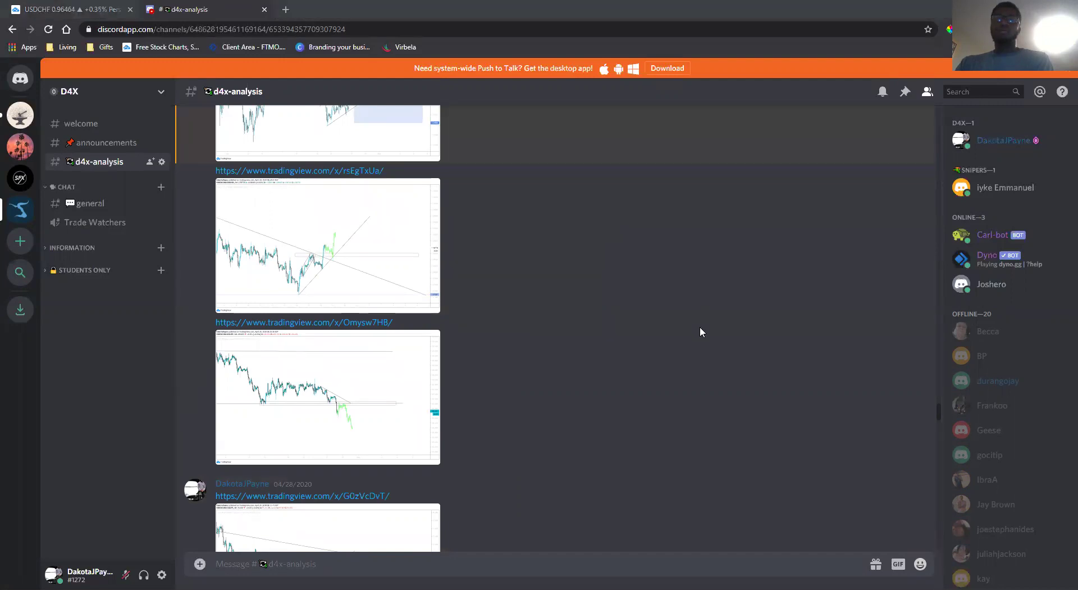
scroll(700, 331, "down", 20)
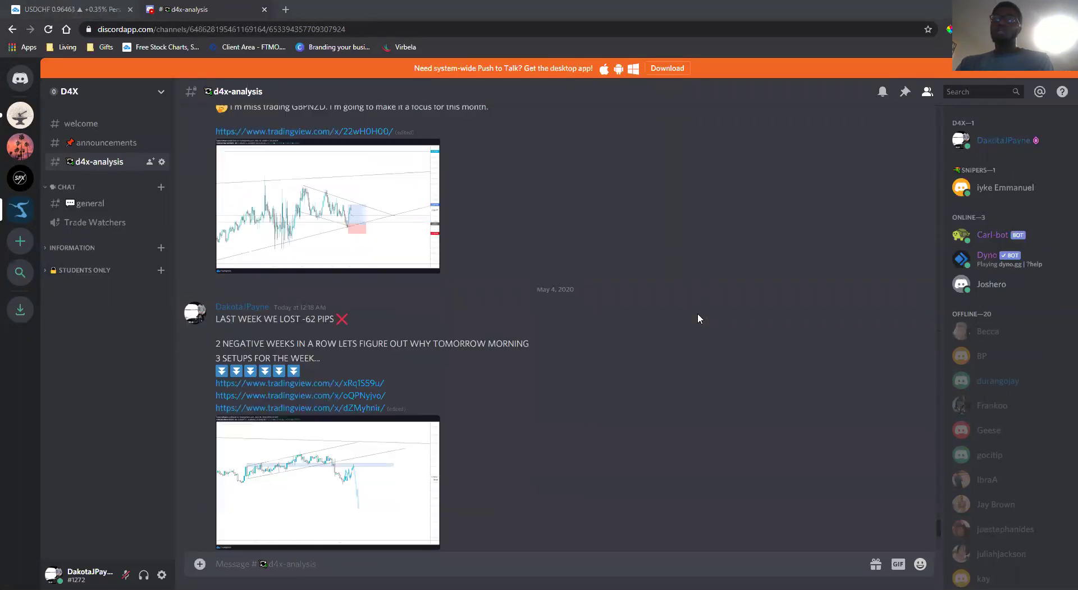
scroll(697, 314, "down", 5)
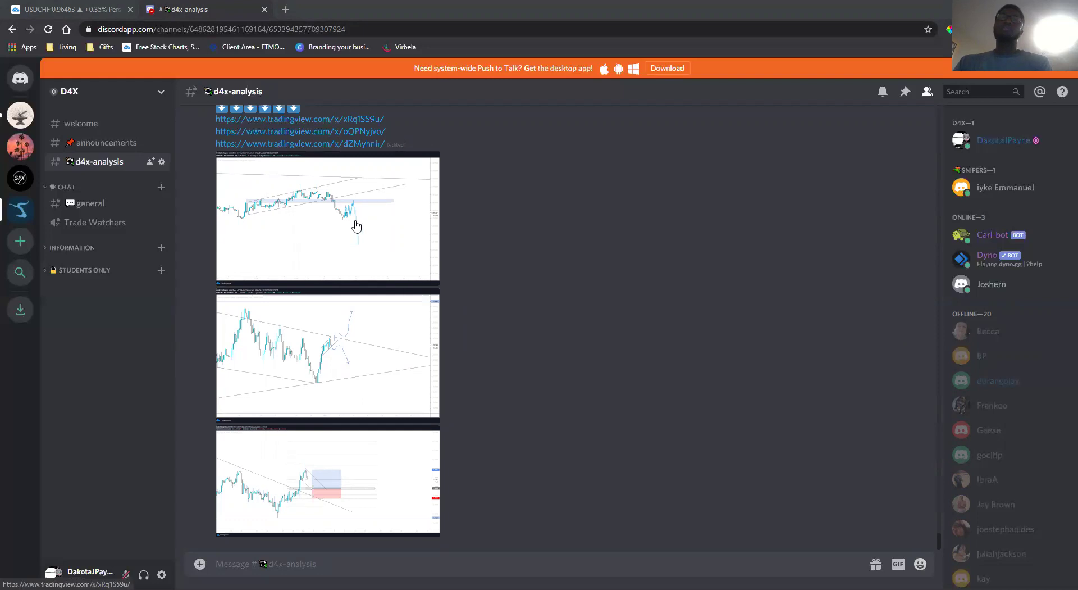
scroll(348, 230, "up", 2)
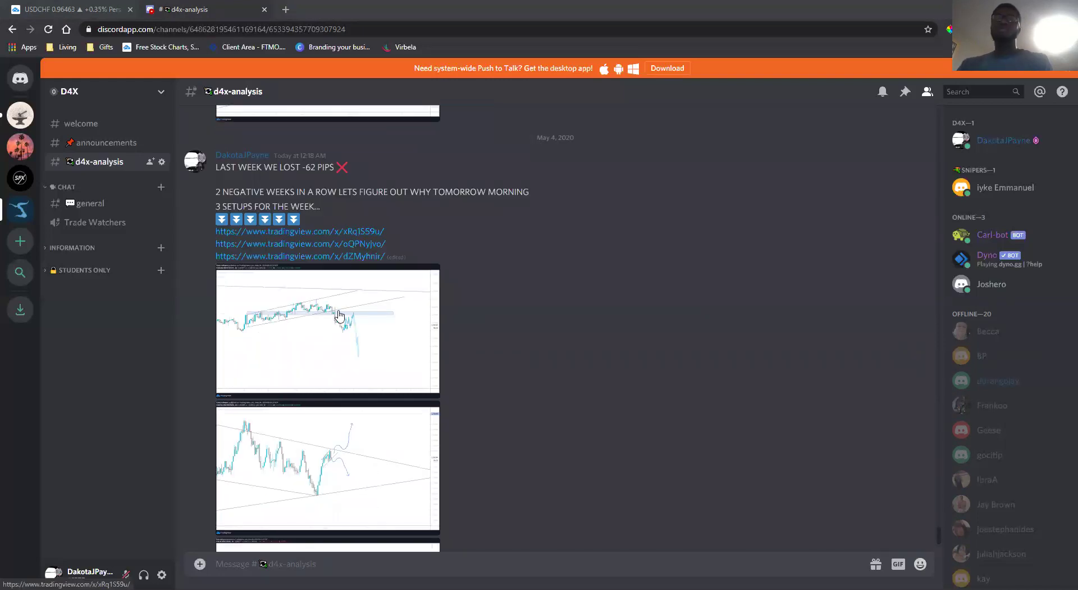
Step: Examine the enlarged USDCHF, GBPNZD and EURUSD setup images in the May 4 post, one after another
left_click(360, 350)
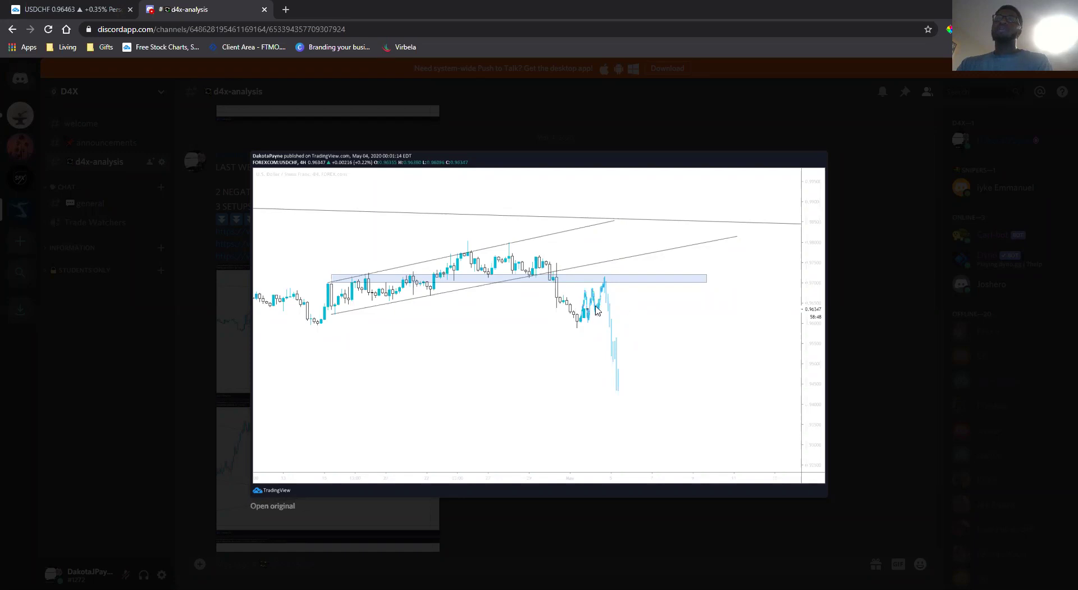
left_click(208, 363)
scroll(393, 404, "down", 1)
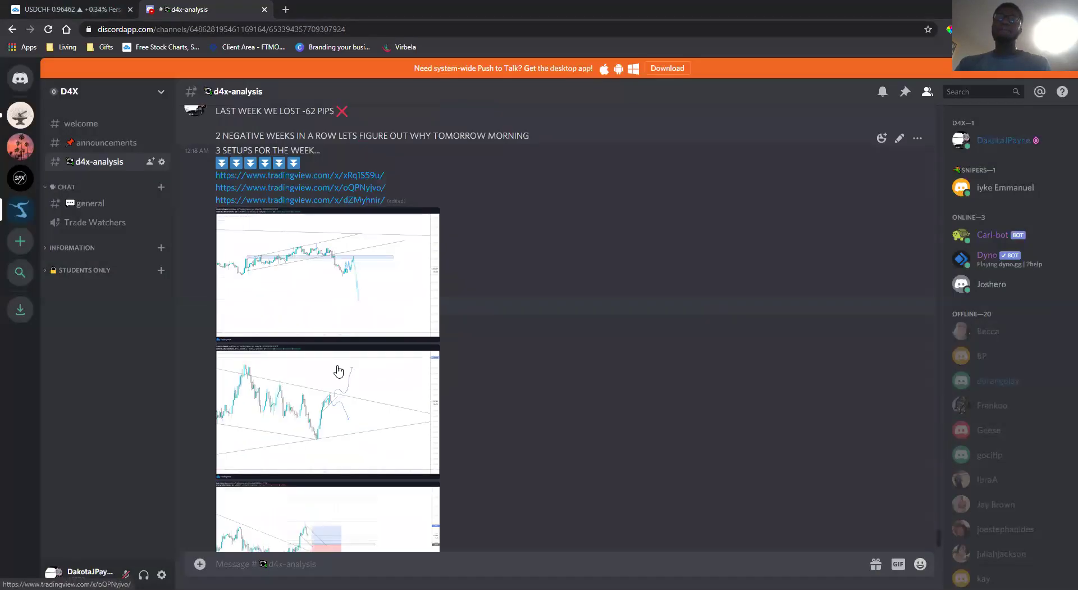
left_click(436, 412)
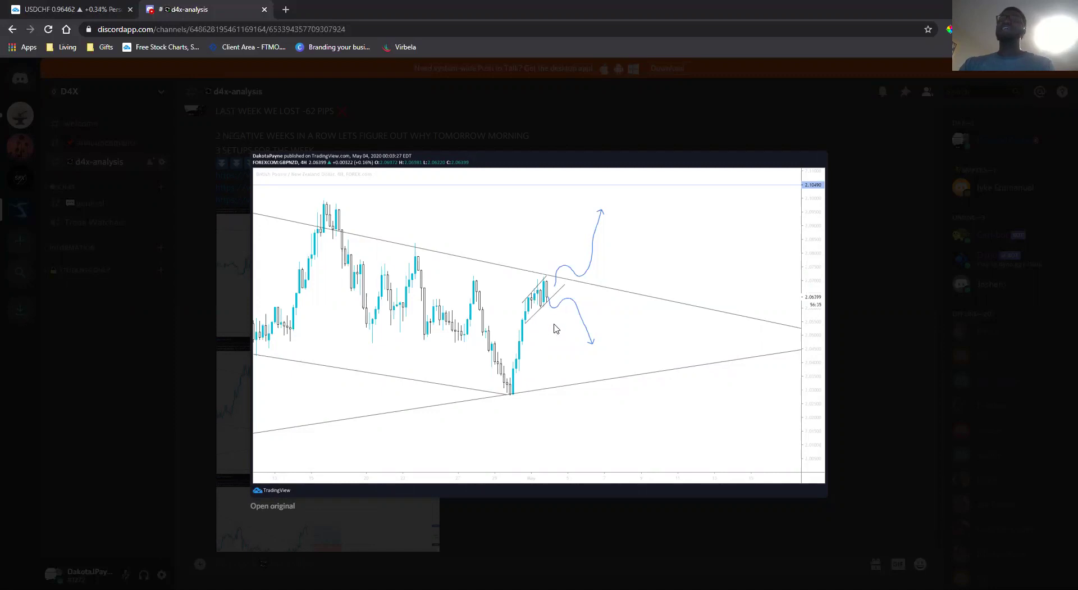
left_click(446, 551)
scroll(530, 365, "down", 2)
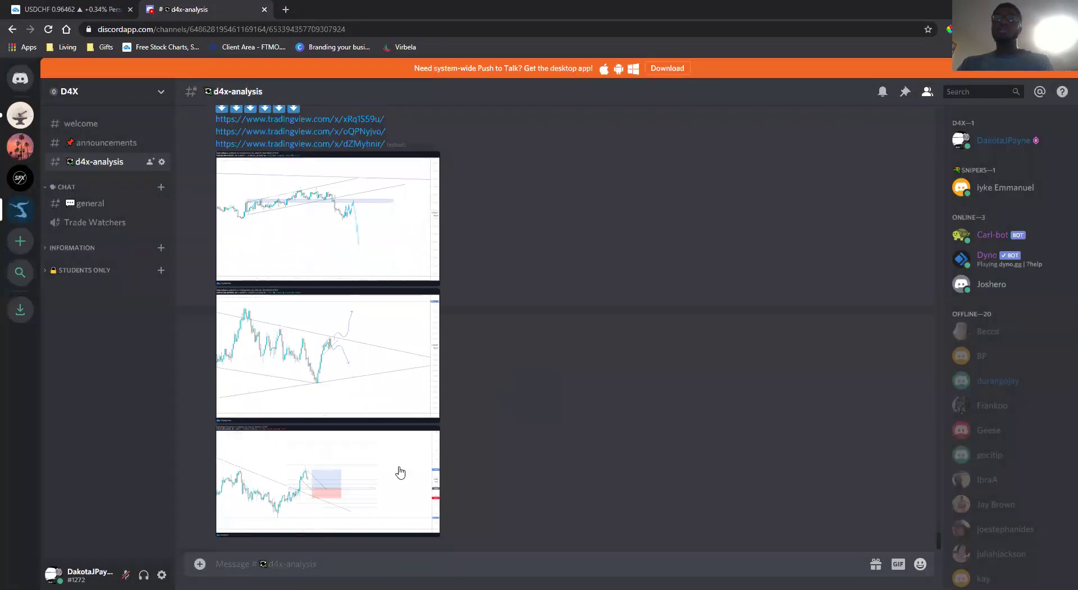
left_click(336, 507)
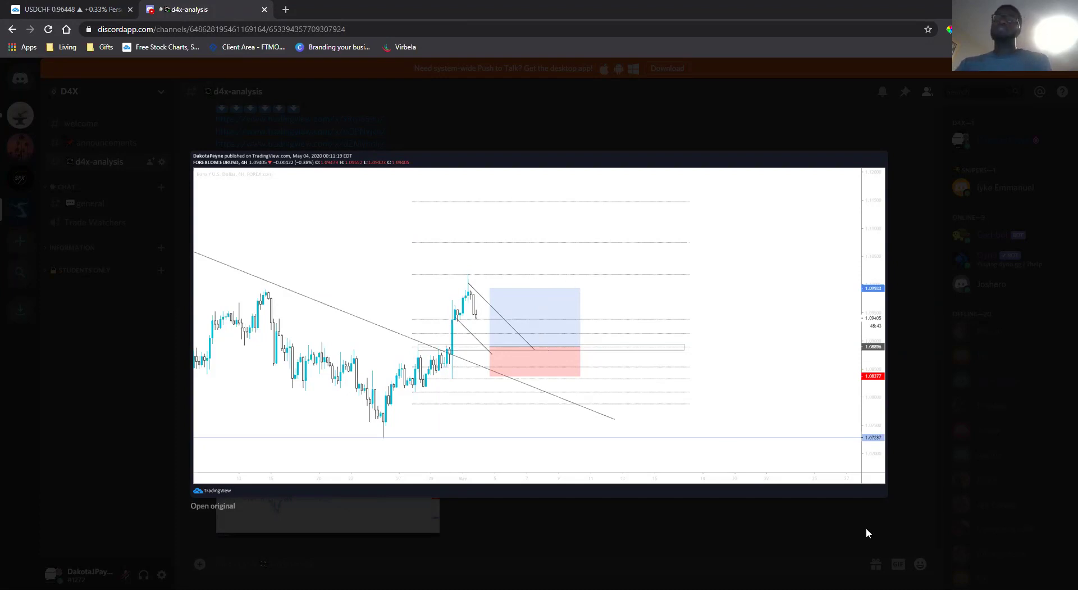
left_click(520, 559)
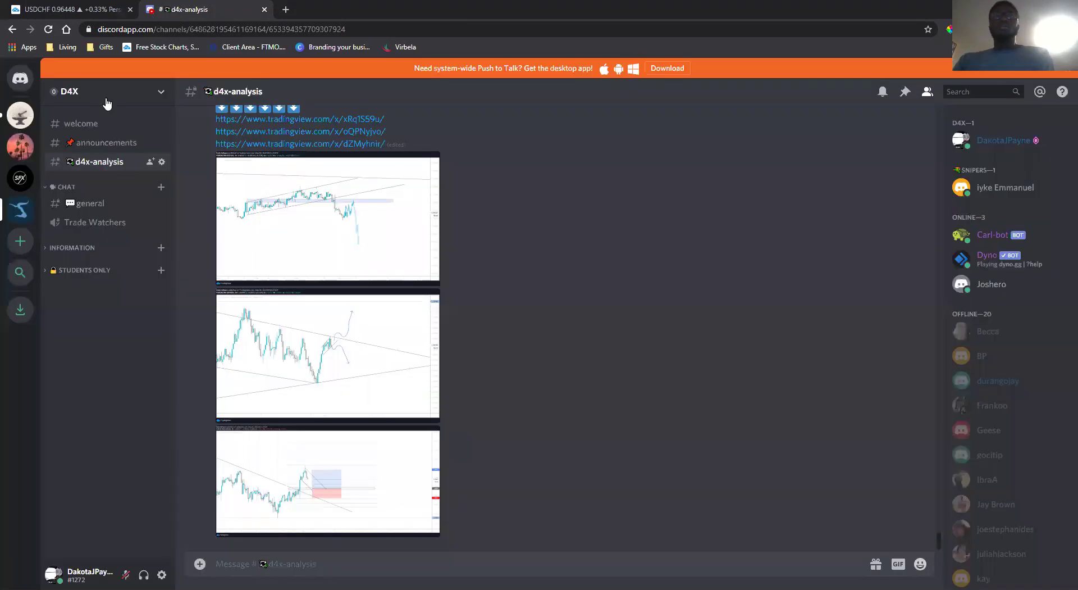
Step: Switch back to TradingView and delete both projected price-path drawings below the blue zone on the USDCHF chart
left_click(67, 9)
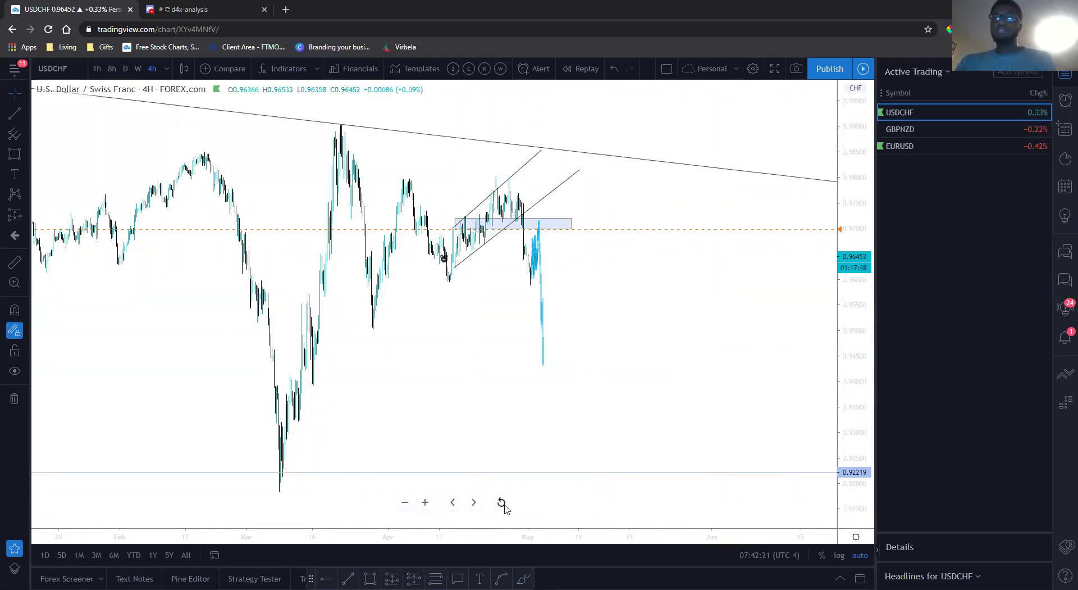
left_click(500, 504)
left_click_drag(623, 403, 369, 386)
scroll(662, 382, "down", 5)
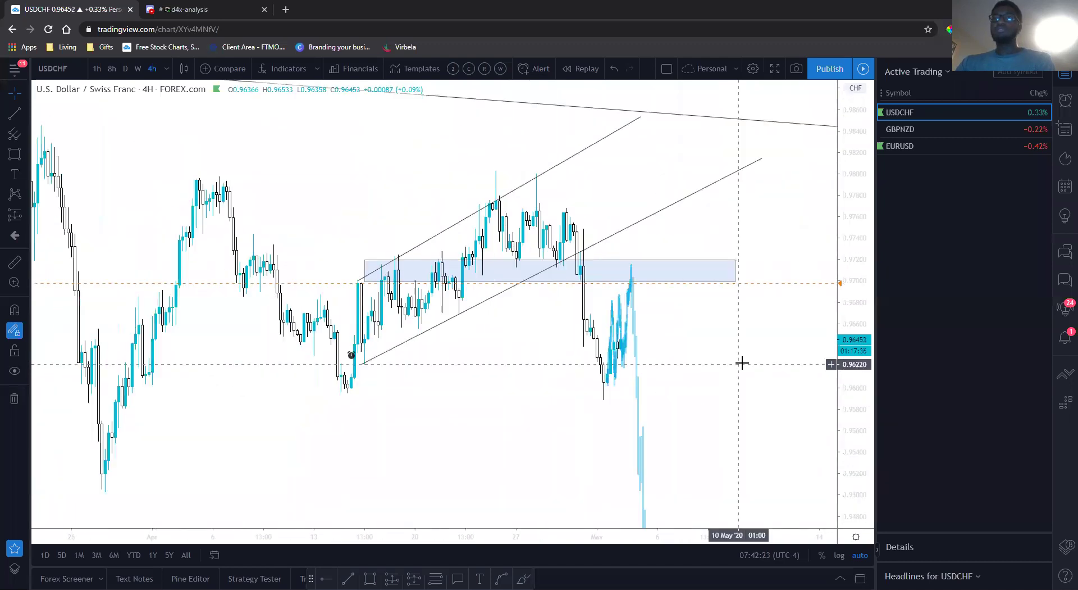
left_click_drag(667, 361, 646, 366)
left_click(617, 330)
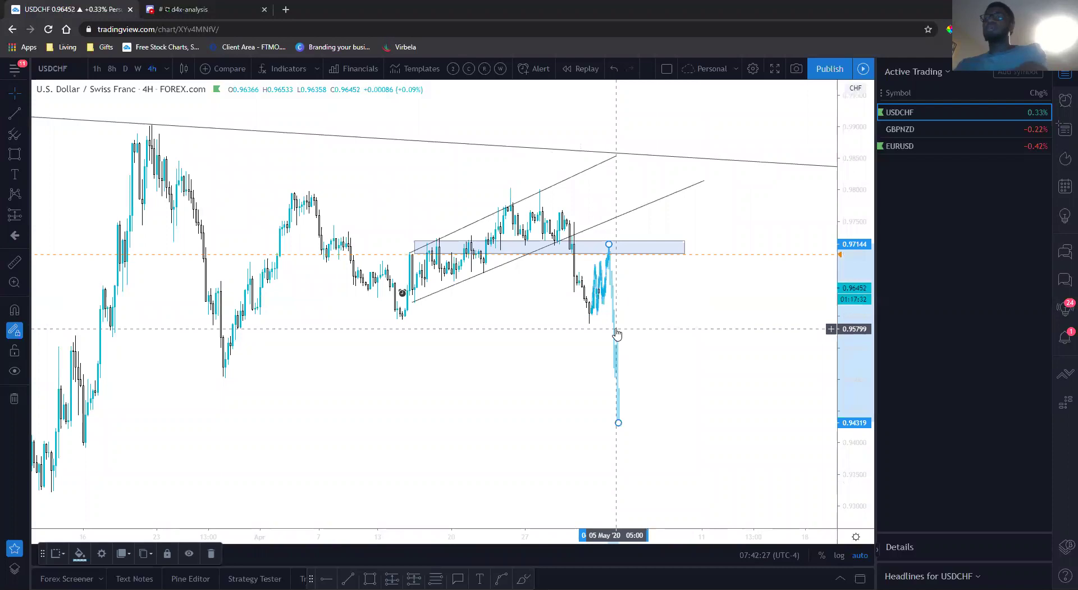
key("Delete")
left_click(599, 286)
key("Delete")
Step: Draw a Fibonacci retracement from the 29 April swing high at 0.97669 to the recent swing low at about 0.95897
mouse_move(661, 306)
left_mouse_down()
mouse_move(652, 320)
mouse_move(779, 223)
left_mouse_up()
scroll(669, 329, "up", 4)
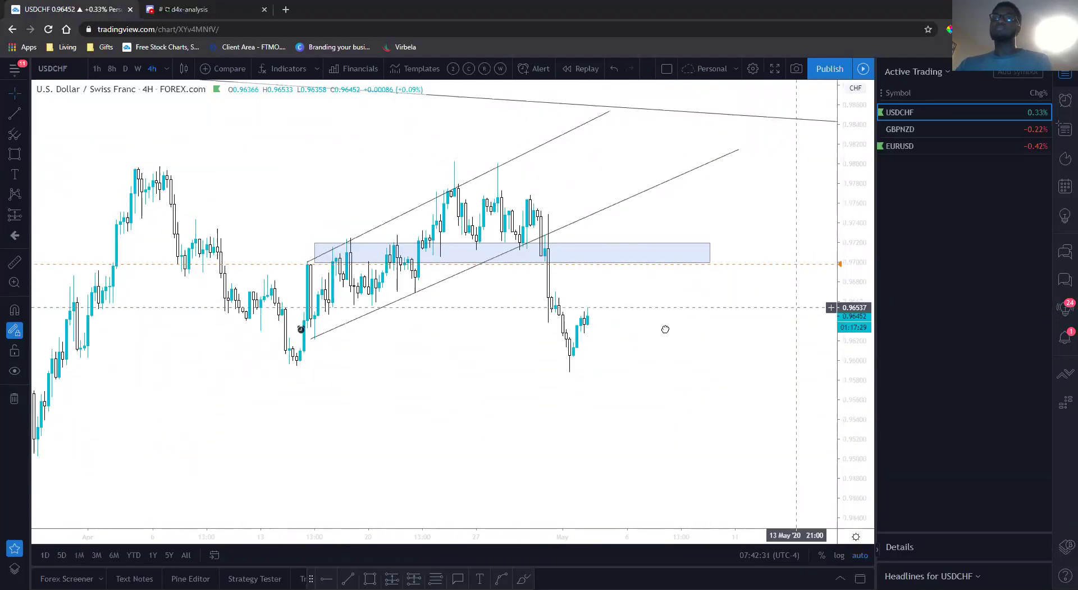
left_click_drag(664, 329, 595, 330)
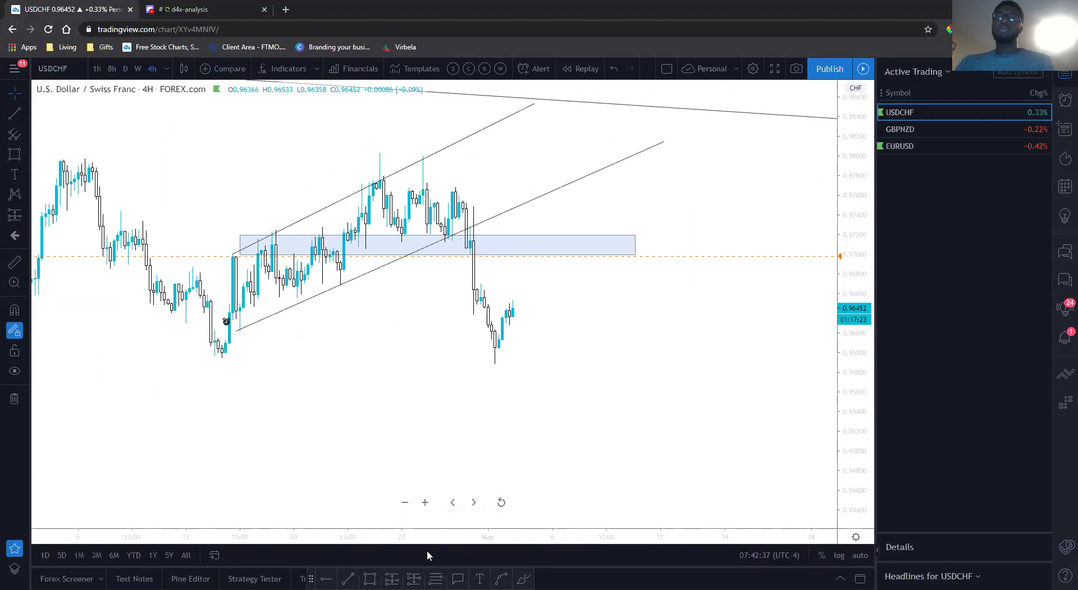
left_click(436, 578)
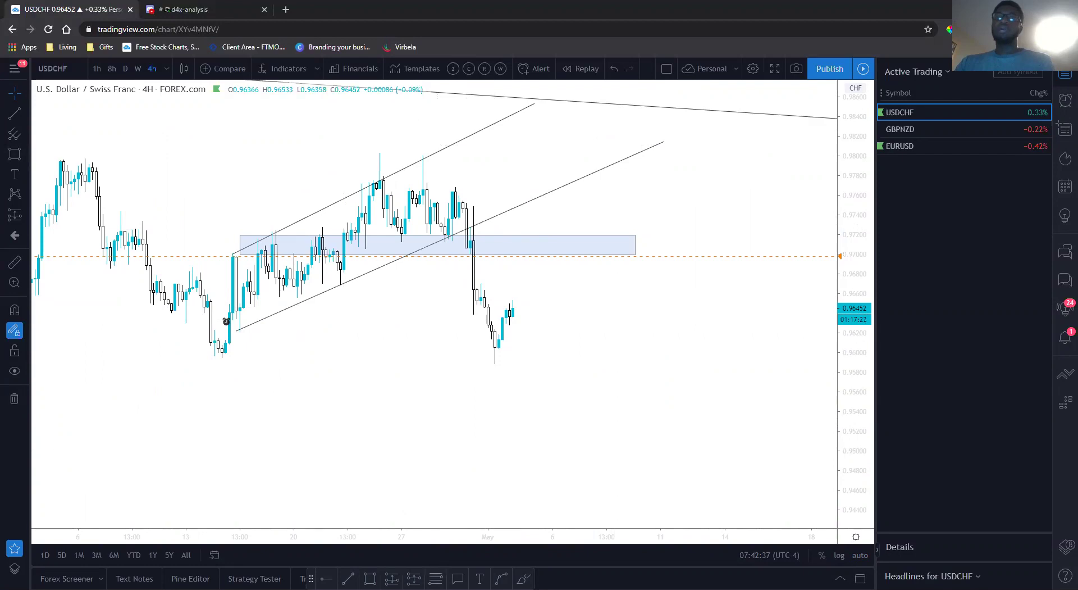
left_click(455, 188)
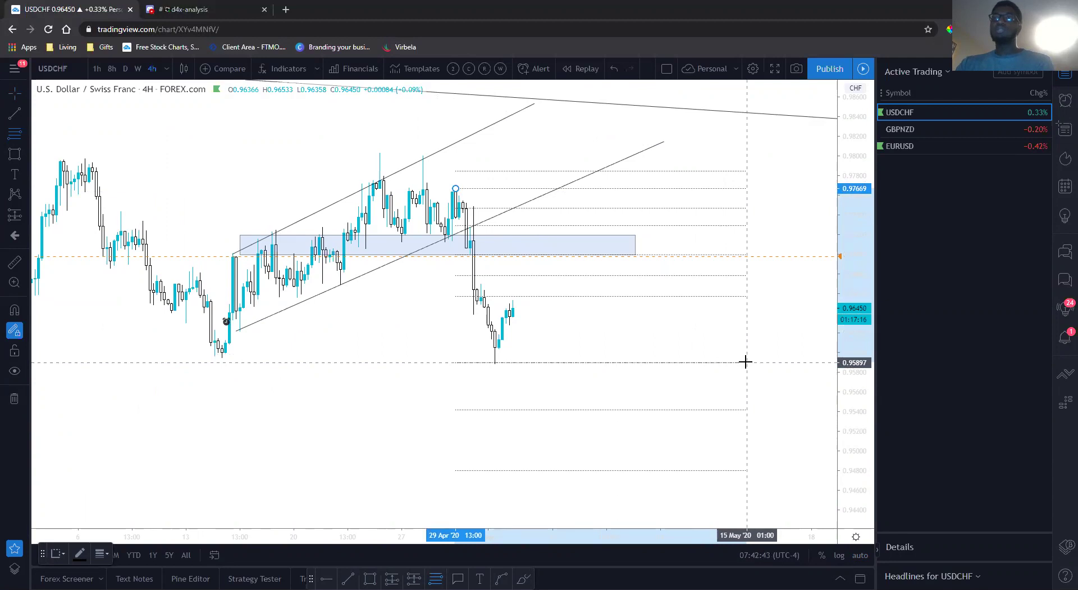
left_click(745, 362)
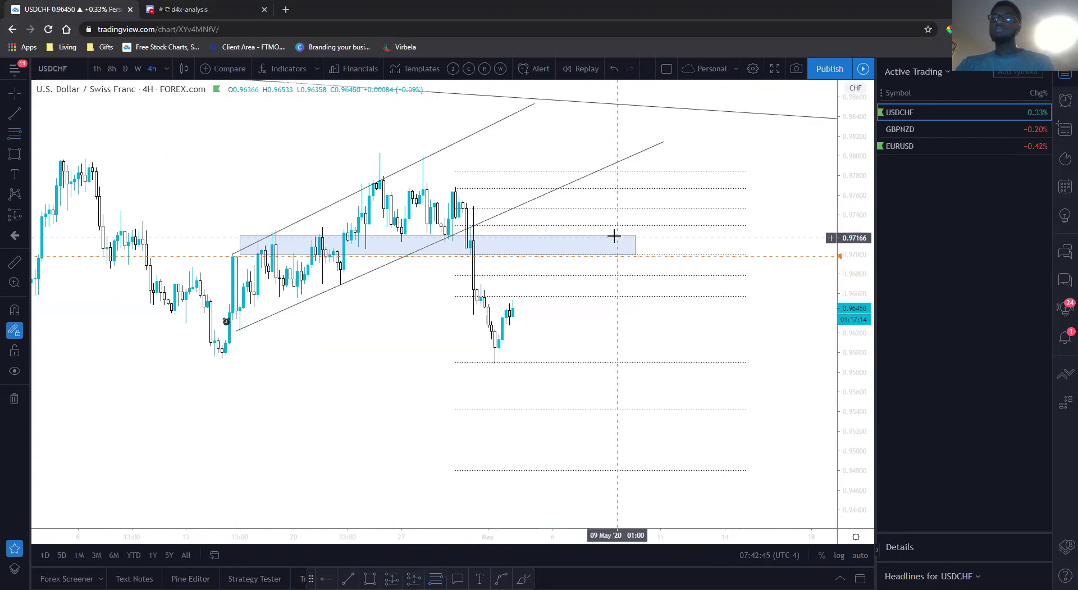
Step: Shift the blue zone rectangle forward in time and slightly lower, and save the USDCHF crossing alert at 0.96914
left_click_drag(615, 236, 701, 244)
left_click(786, 236)
left_click_drag(769, 256, 769, 263)
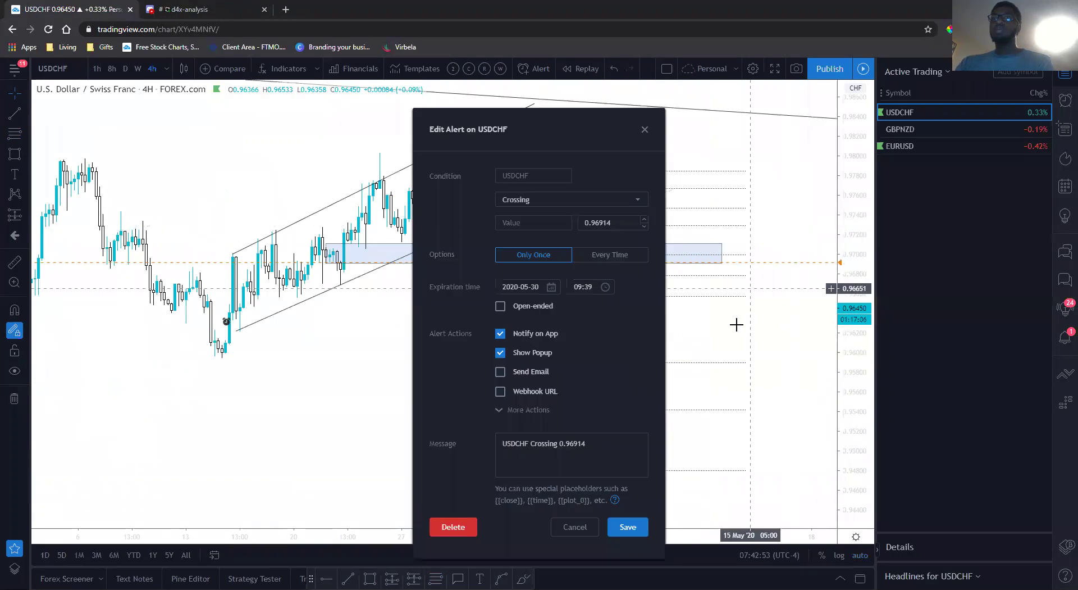
left_click(628, 526)
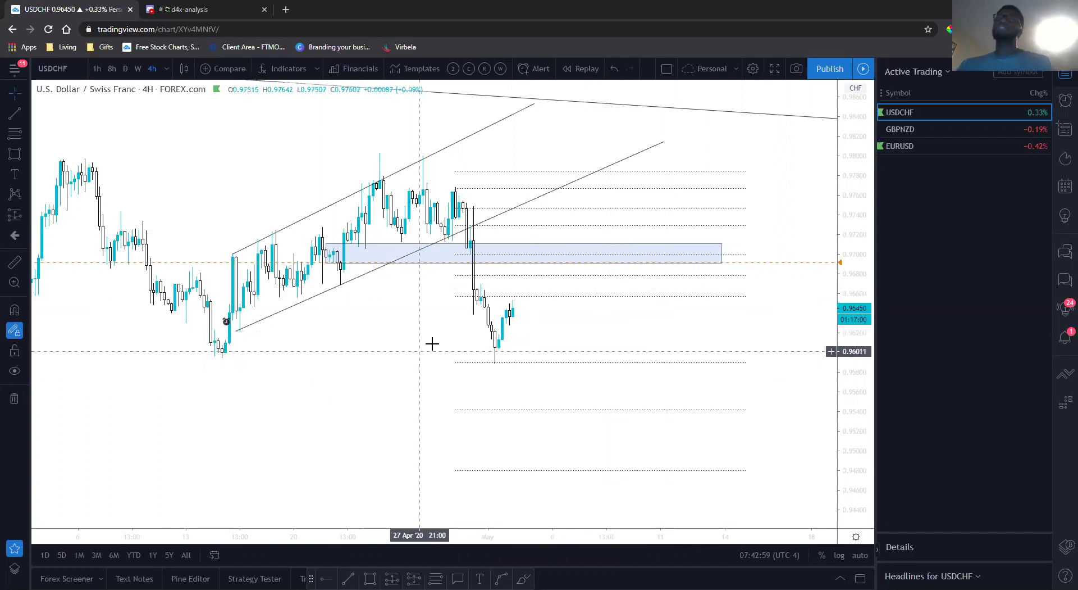
Step: Measure the price distance from the blue zone down to the recent swing low
left_click(12, 260)
left_click(541, 254)
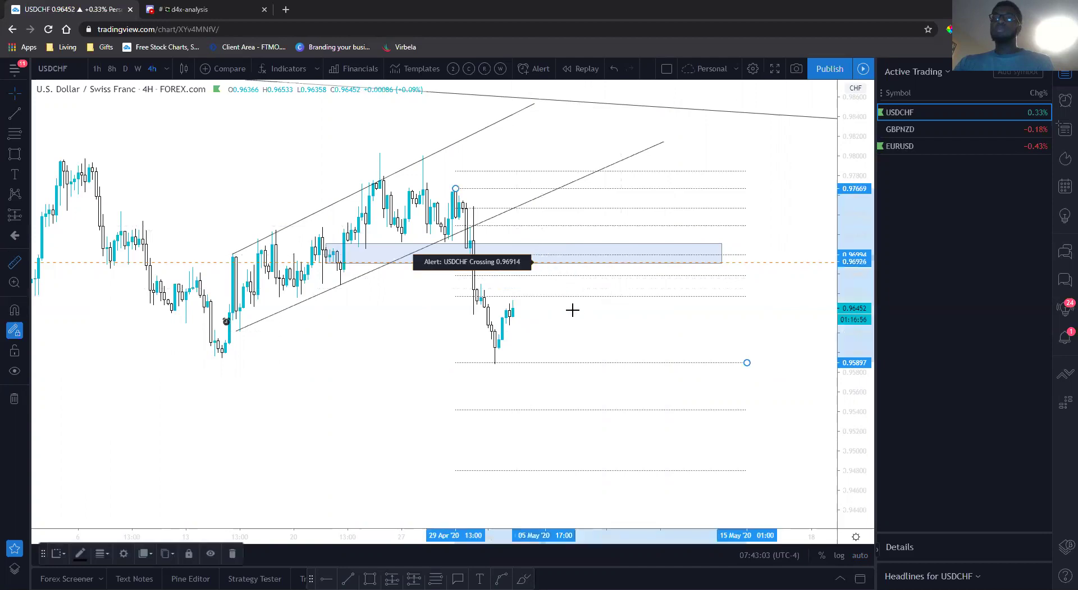
left_click(609, 362)
left_click(541, 320)
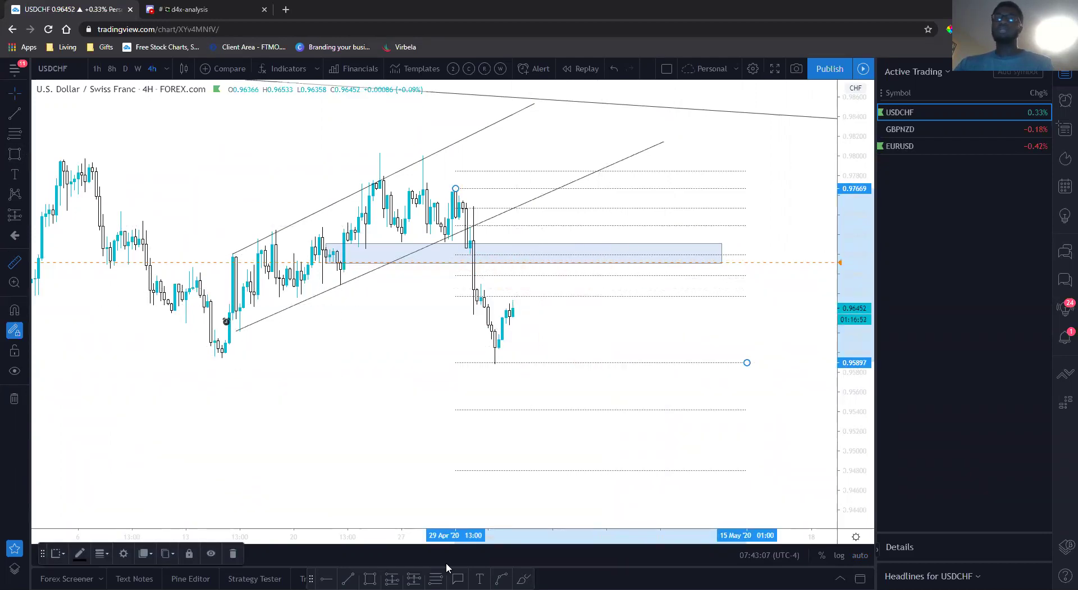
Step: Place a narrowed short position with entry at about 0.96898, stop at 0.97389 and target at 0.95891
left_click(14, 214)
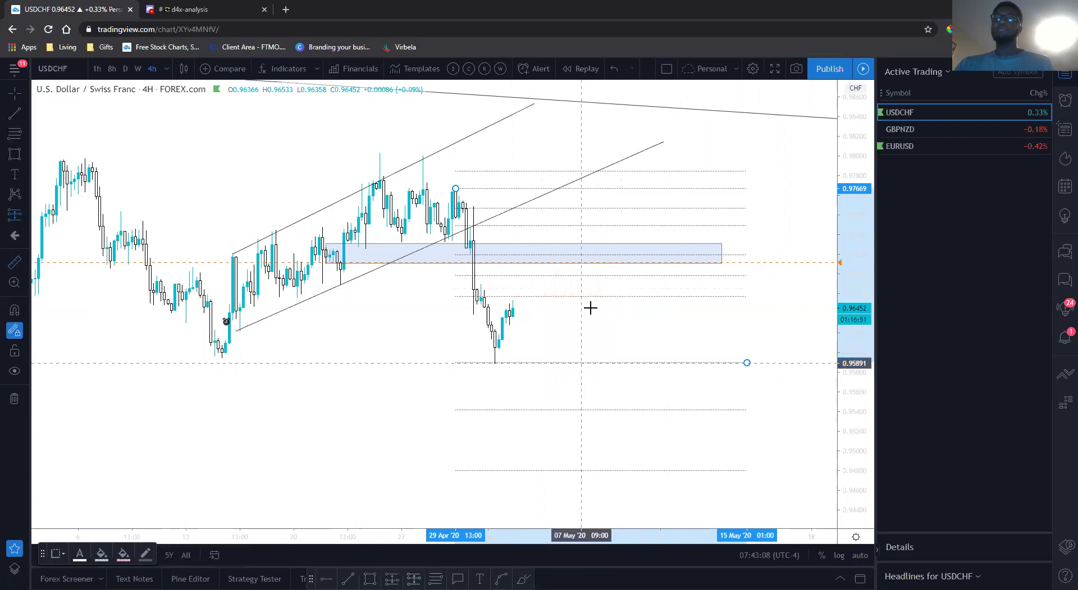
left_click(533, 264)
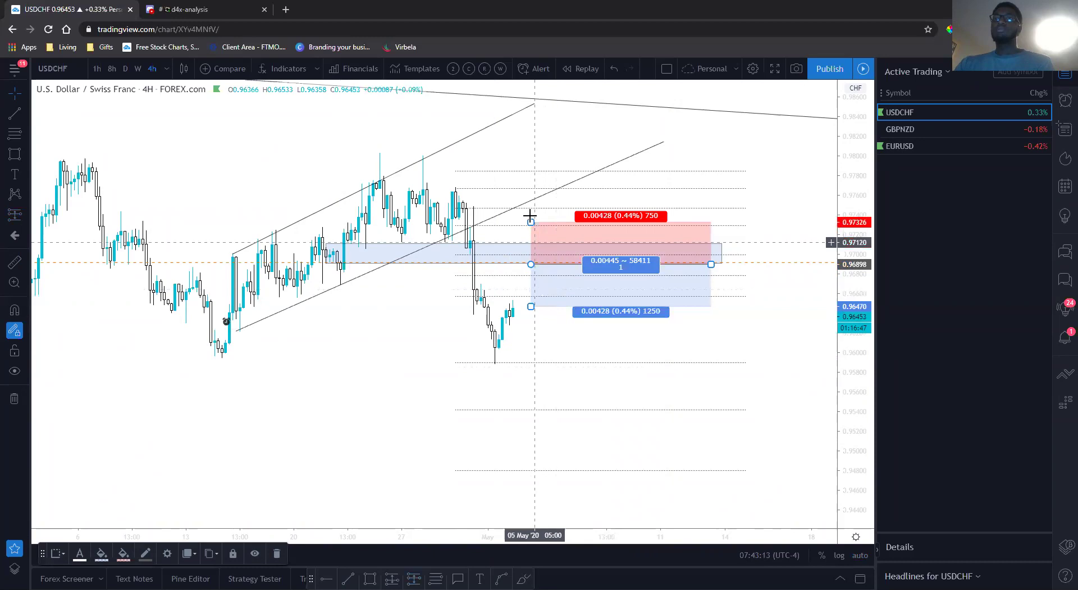
left_click_drag(531, 223, 531, 216)
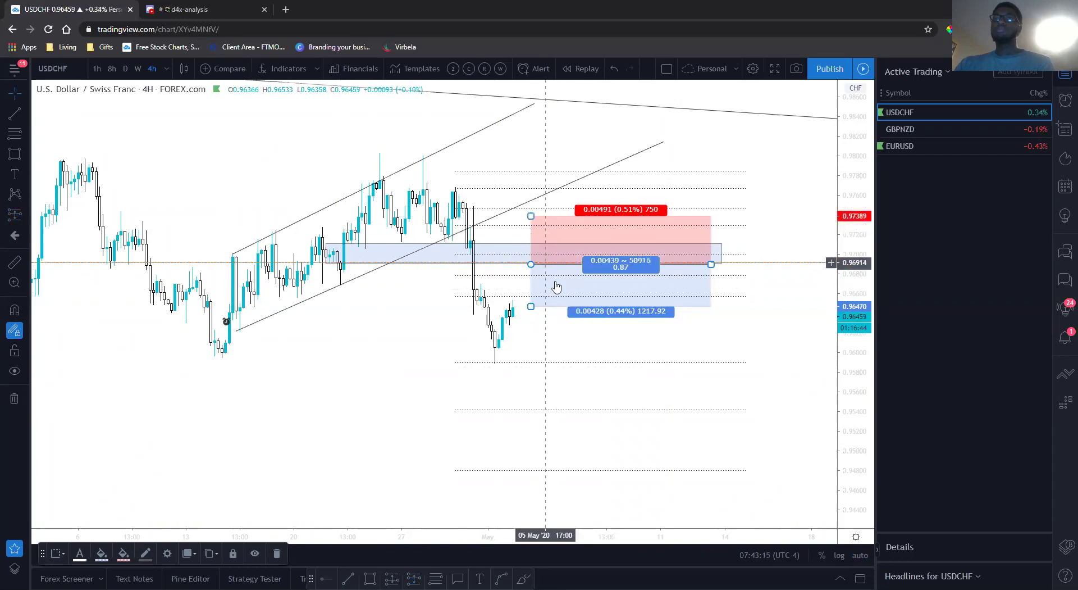
left_click_drag(531, 306, 534, 358)
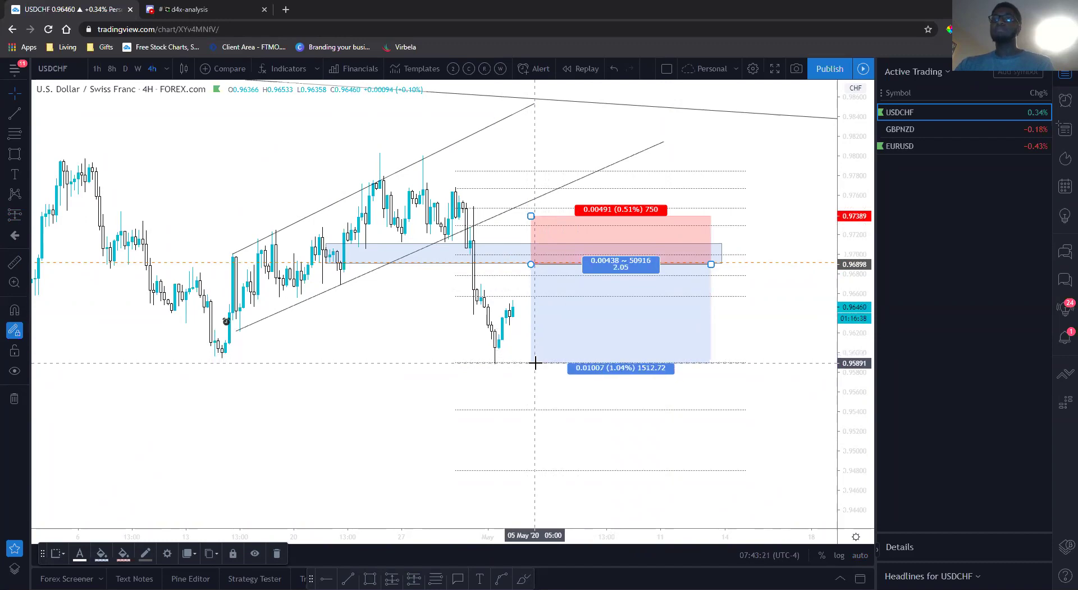
left_click(406, 365)
left_click_drag(710, 264, 686, 273)
left_click(762, 288)
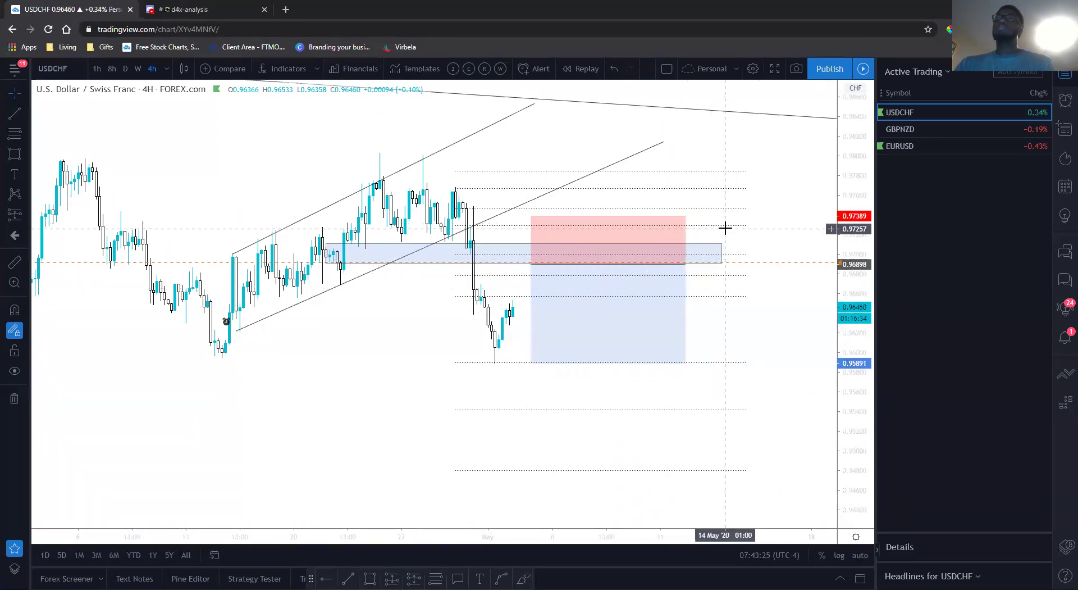
Step: Delete the Fibonacci retracement from the USDCHF chart
left_click(731, 232)
key("Delete")
left_click_drag(724, 206, 708, 233)
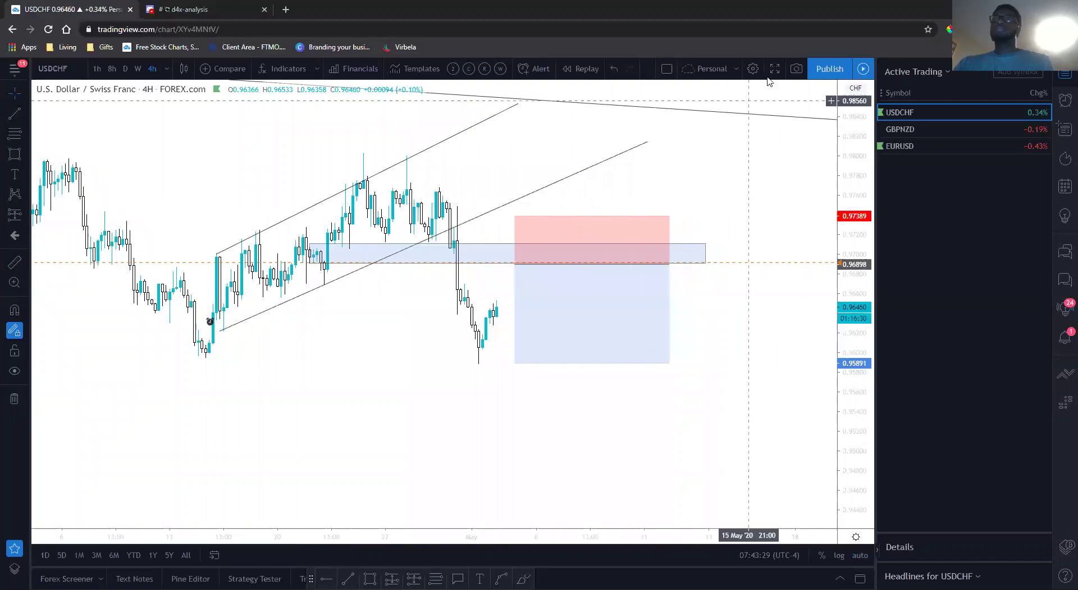
Step: Take a snapshot of the USDCHF short setup, copy its image link and post it in Discord's d4x-analysis channel, returning to the TradingView chart
left_click(796, 74)
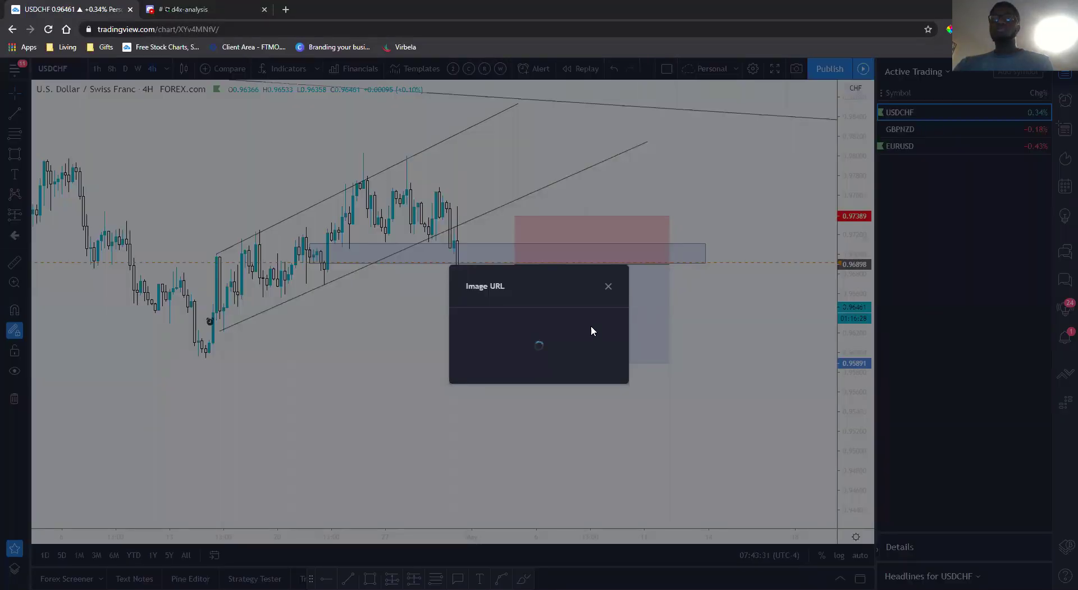
left_click(591, 333)
left_click(194, 9)
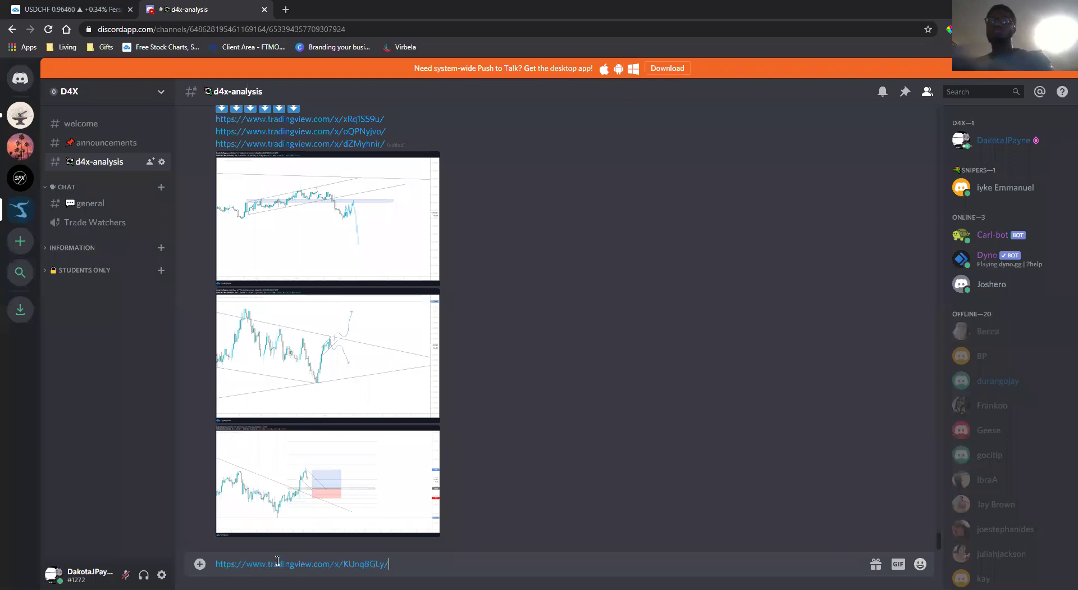
key("Return")
left_click(27, 5)
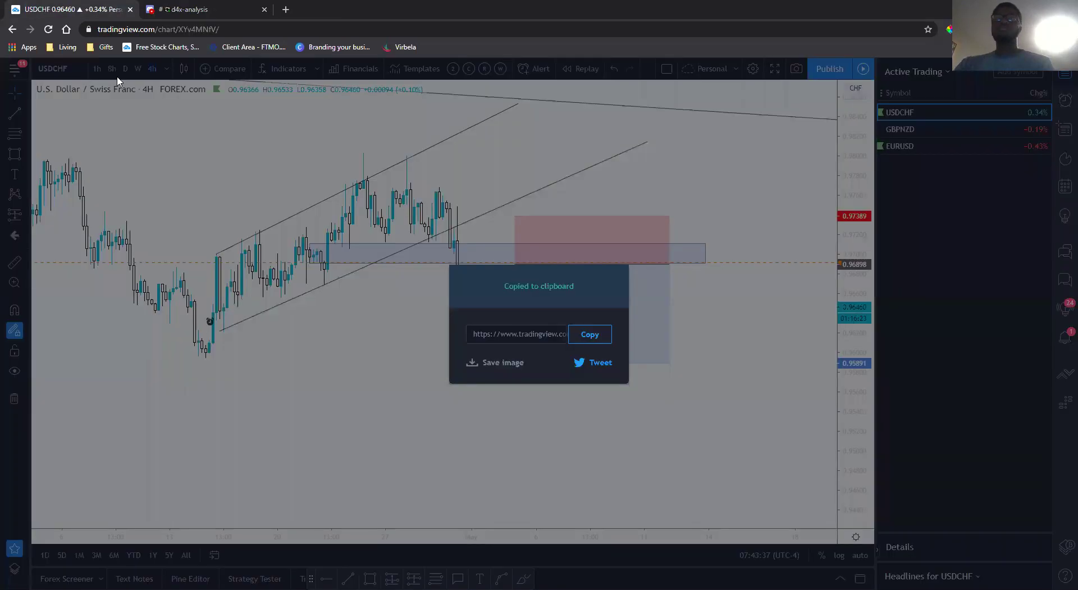
left_click(725, 194)
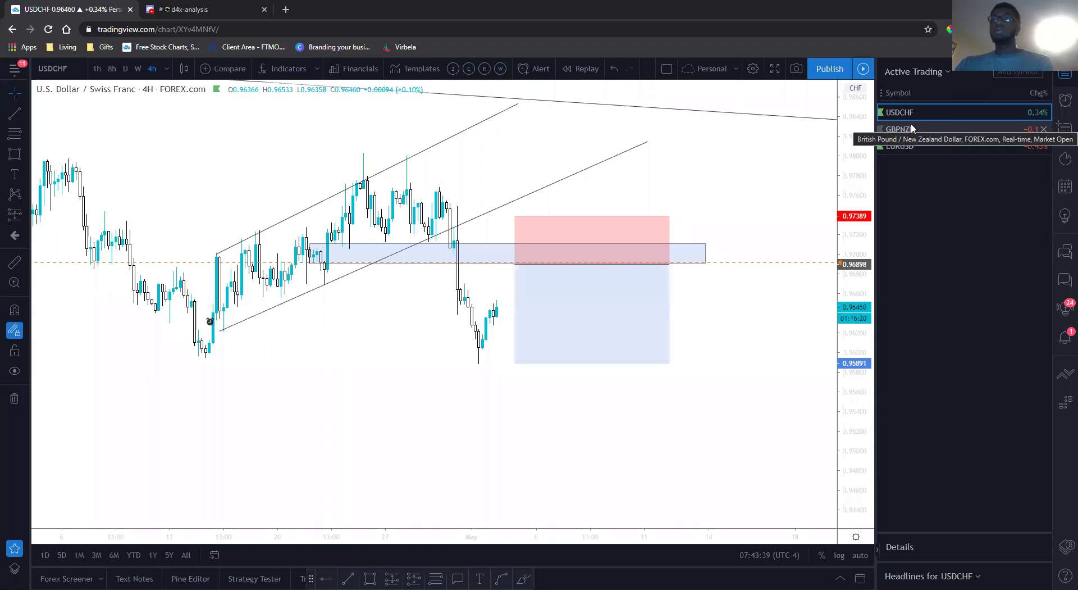
Step: Examine the USDCHF setup on the daily and weekly timeframes, including the long descending trendline and the horizontal levels
left_click_drag(676, 212, 736, 189)
mouse_move(503, 364)
left_mouse_down()
mouse_move(502, 351)
mouse_move(496, 368)
left_mouse_up()
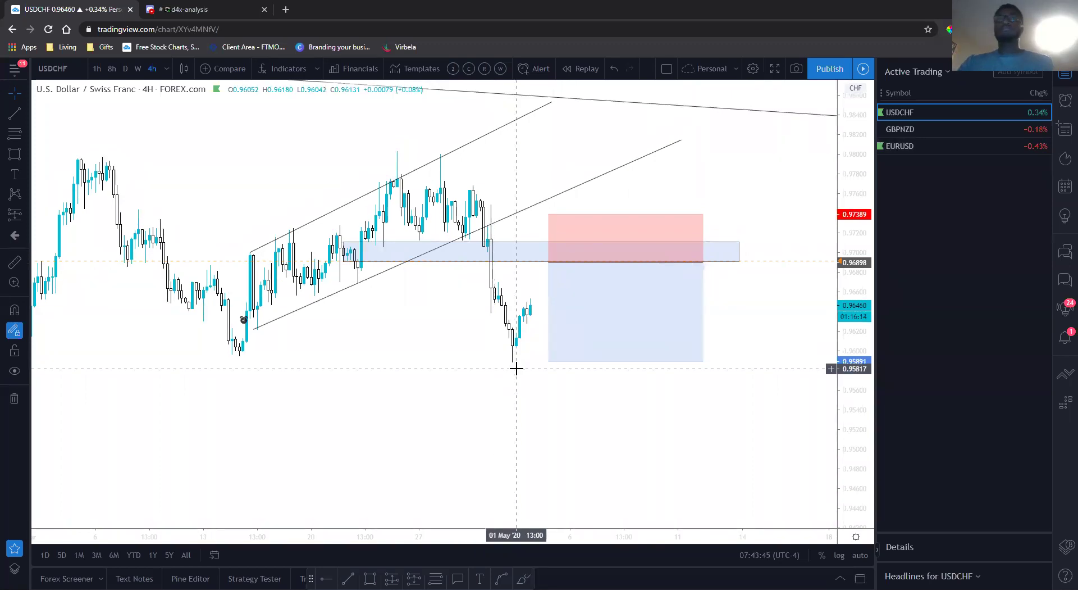
left_click(124, 69)
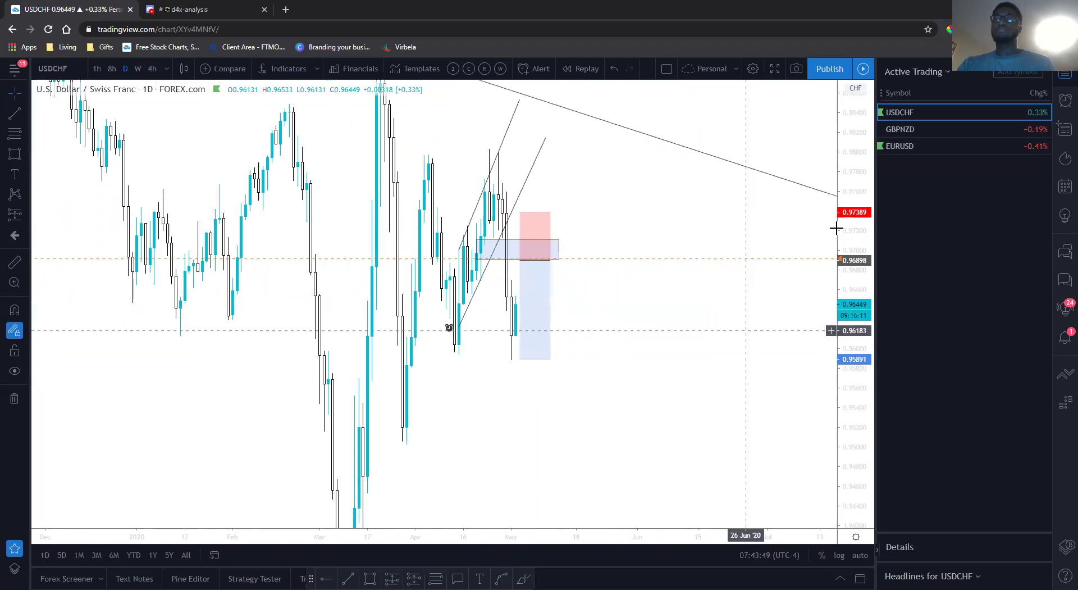
left_click_drag(854, 139, 804, 395)
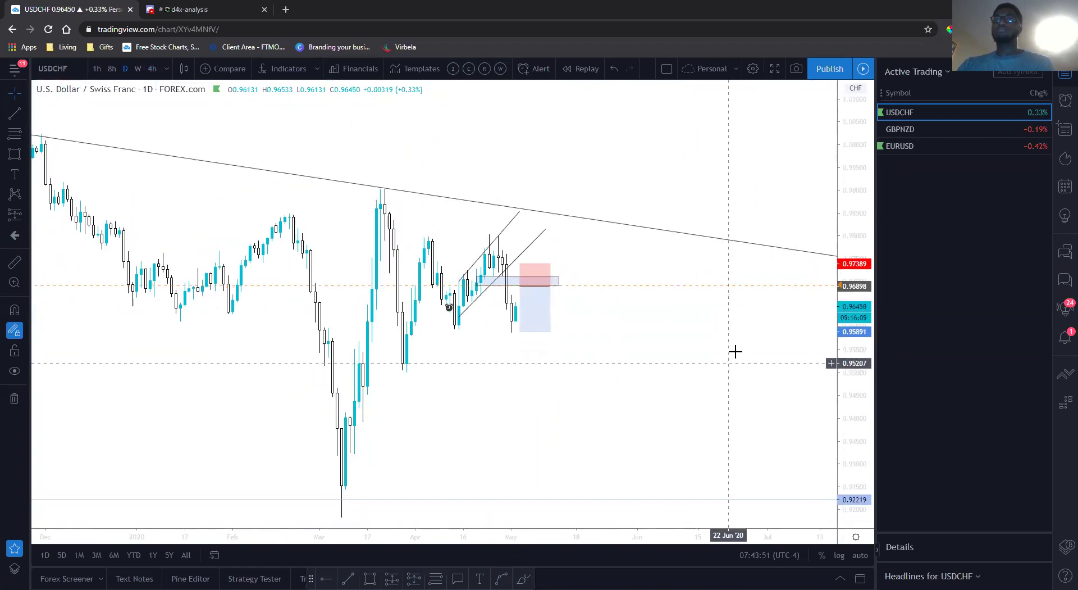
left_click_drag(728, 352, 671, 351)
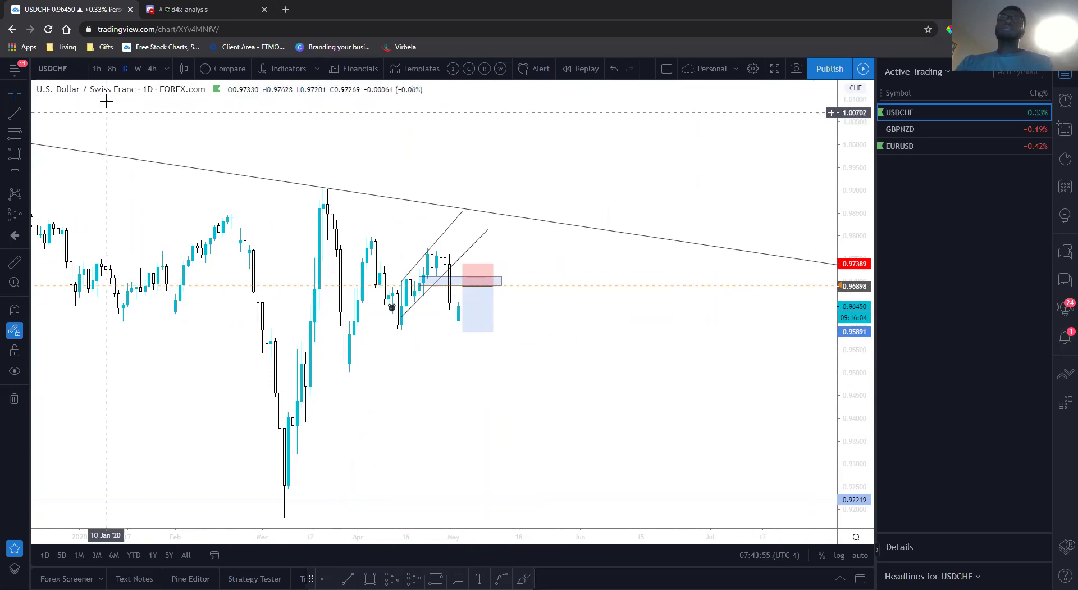
left_click(139, 68)
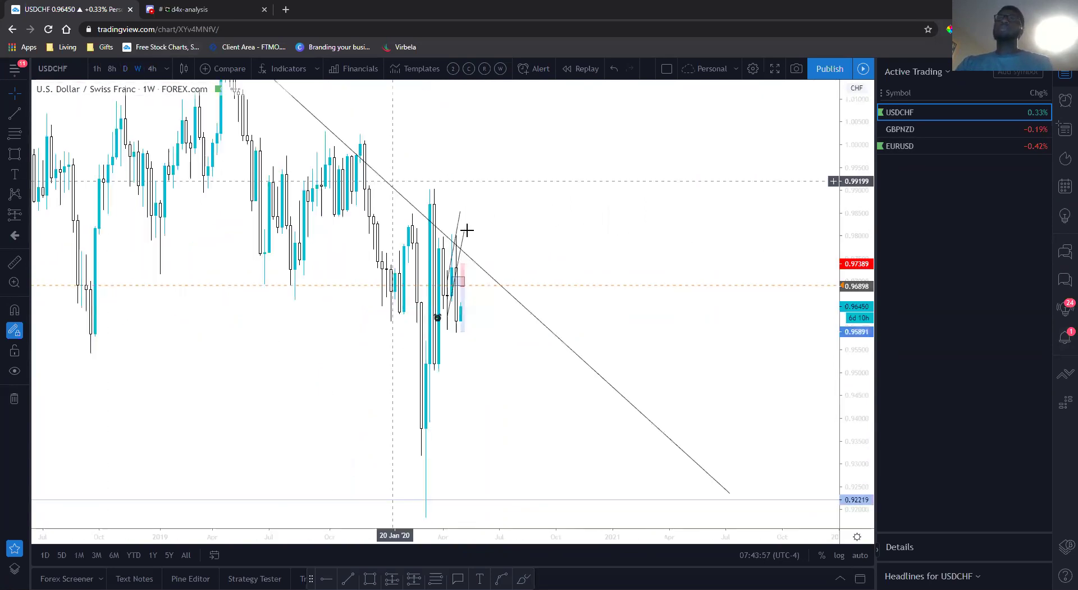
scroll(704, 212, "down", 5)
scroll(702, 211, "up", 4)
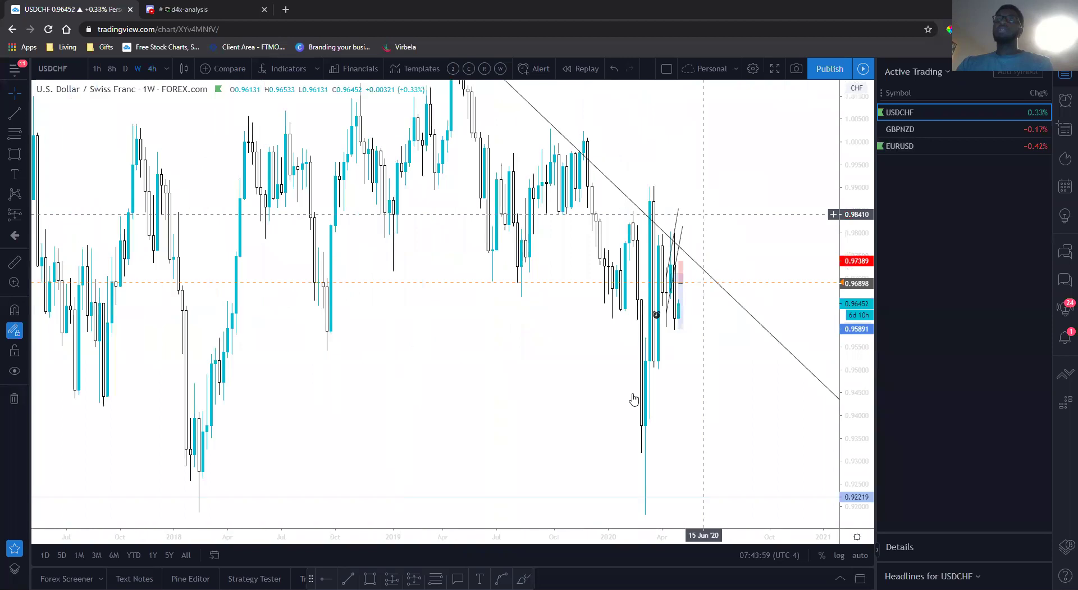
left_click(504, 504)
left_click_drag(616, 419, 438, 373)
scroll(607, 349, "up", 3)
left_click_drag(632, 260, 694, 255)
scroll(693, 254, "up", 1)
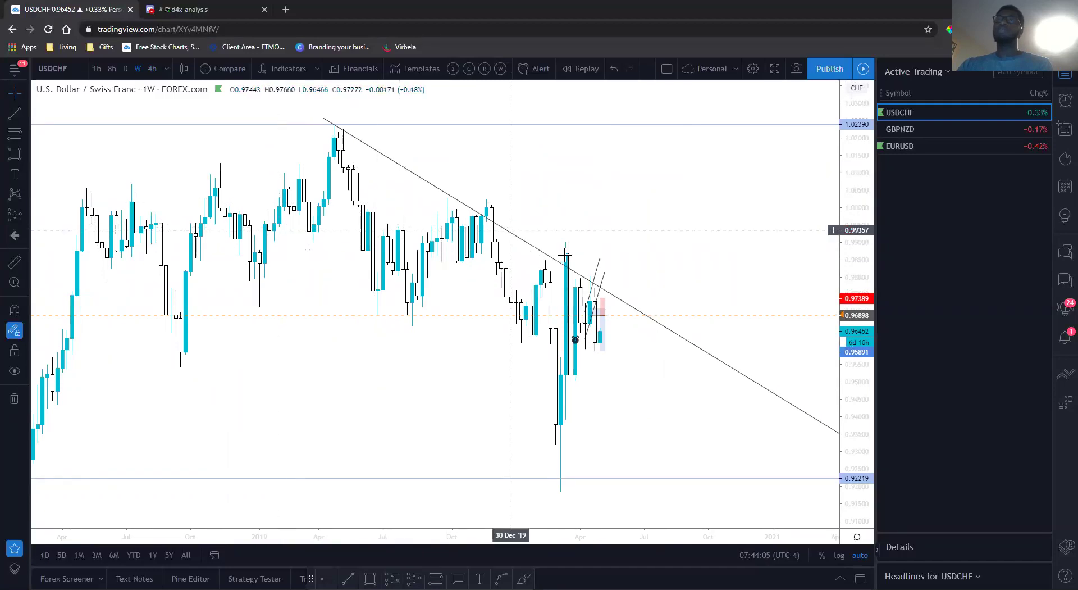
Step: Move the far end of the weekly descending trendline later and slightly higher, to about 0.93, so it runs near the March 2020 high
left_click_drag(561, 220, 526, 219)
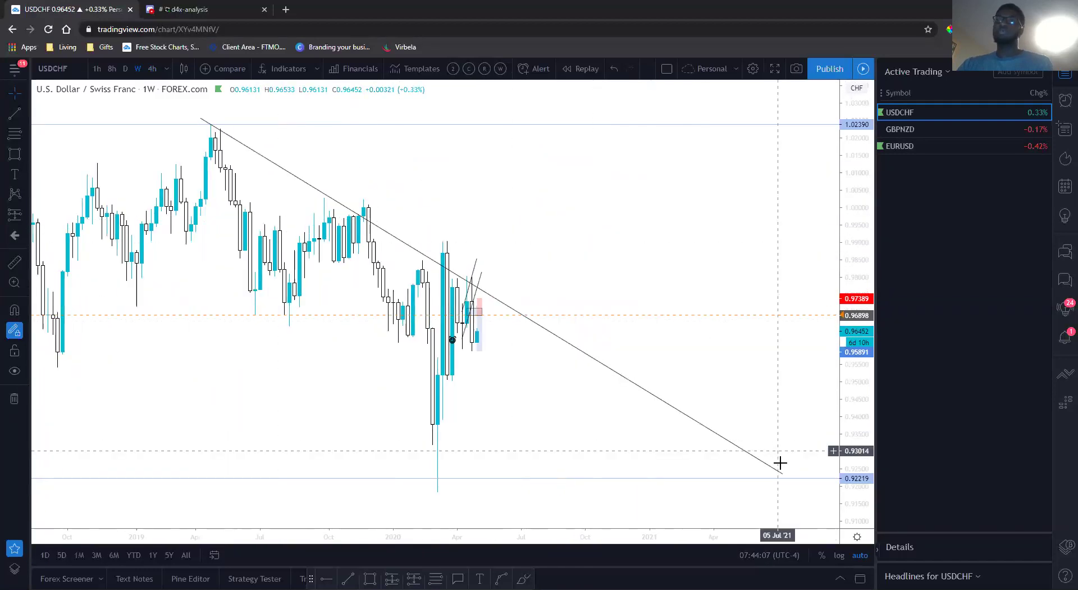
mouse_move(784, 475)
left_mouse_down()
mouse_move(822, 446)
mouse_move(827, 455)
left_mouse_up()
left_click(625, 260)
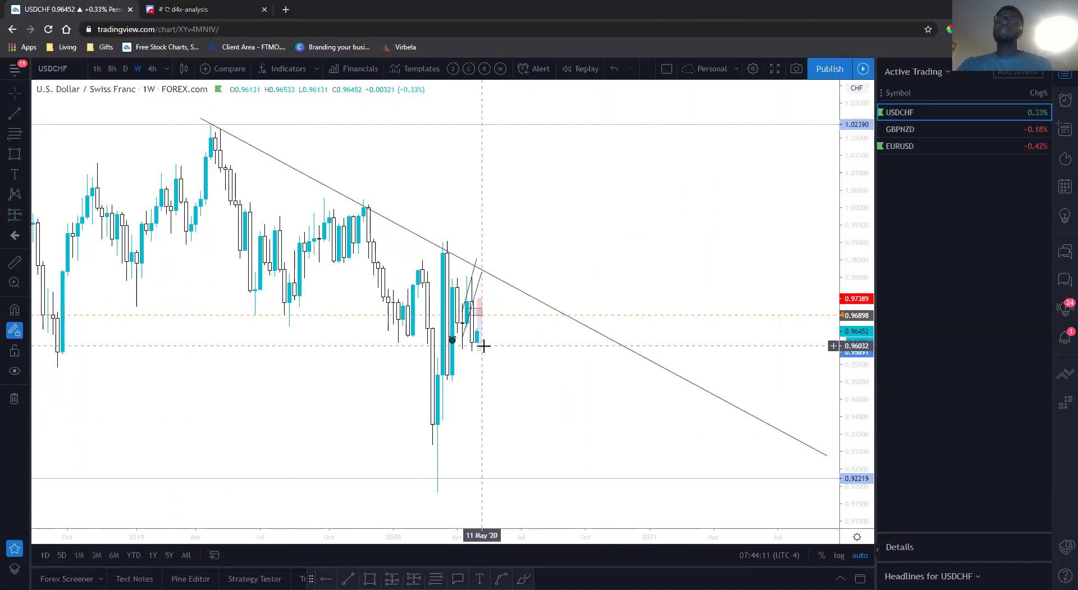
Step: Examine the weekly price history between the 1.02390 and 0.92219 levels, then the recent rising channel on the daily timeframe
left_click_drag(869, 179, 868, 271)
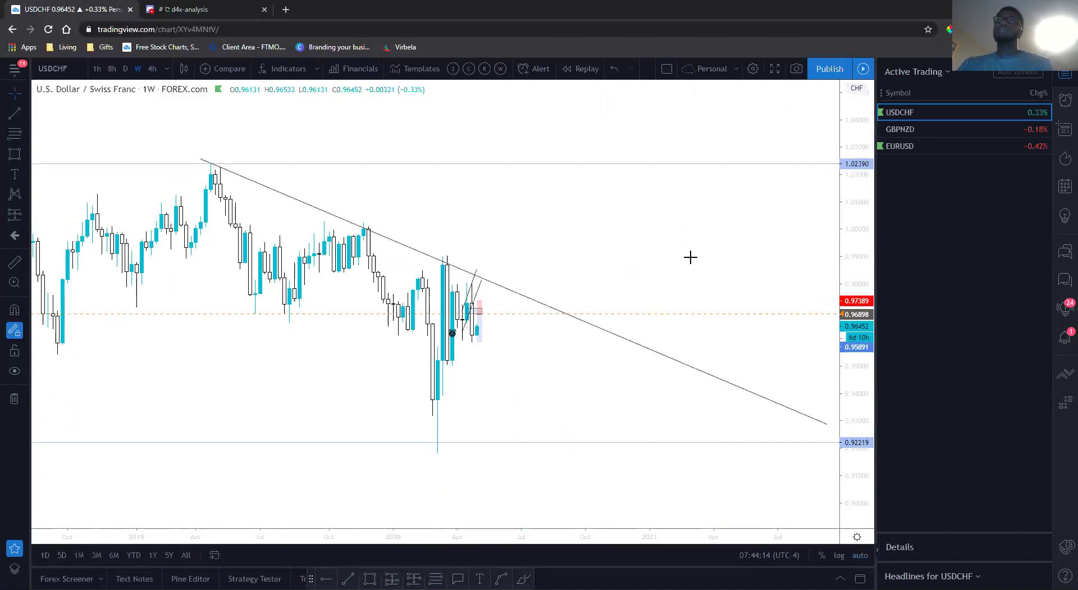
left_click_drag(590, 194, 681, 193)
scroll(681, 193, "down", 10)
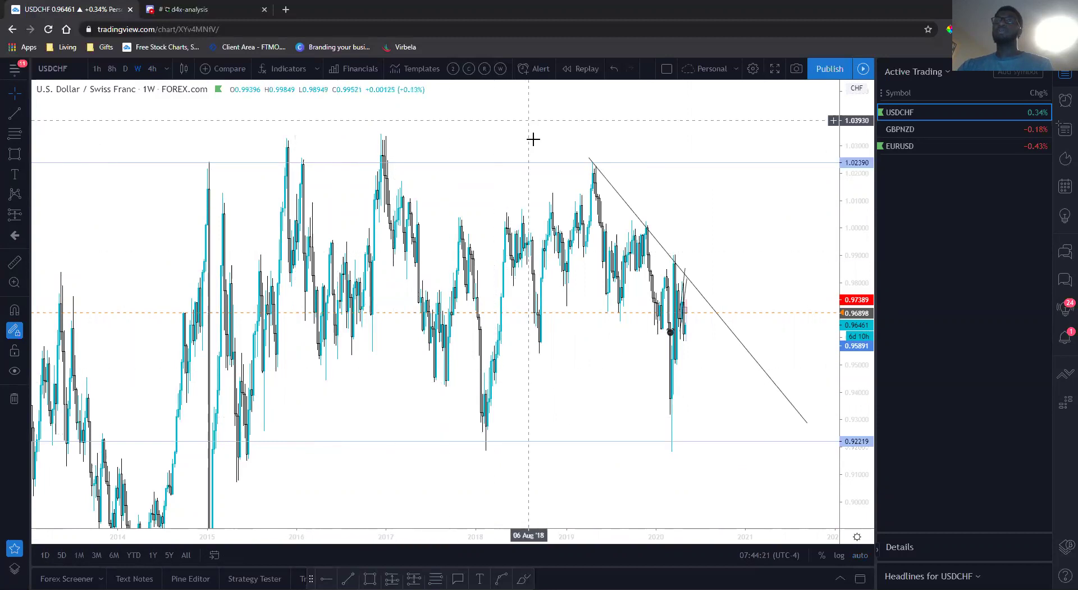
scroll(605, 353, "up", 3)
scroll(605, 352, "up", 4)
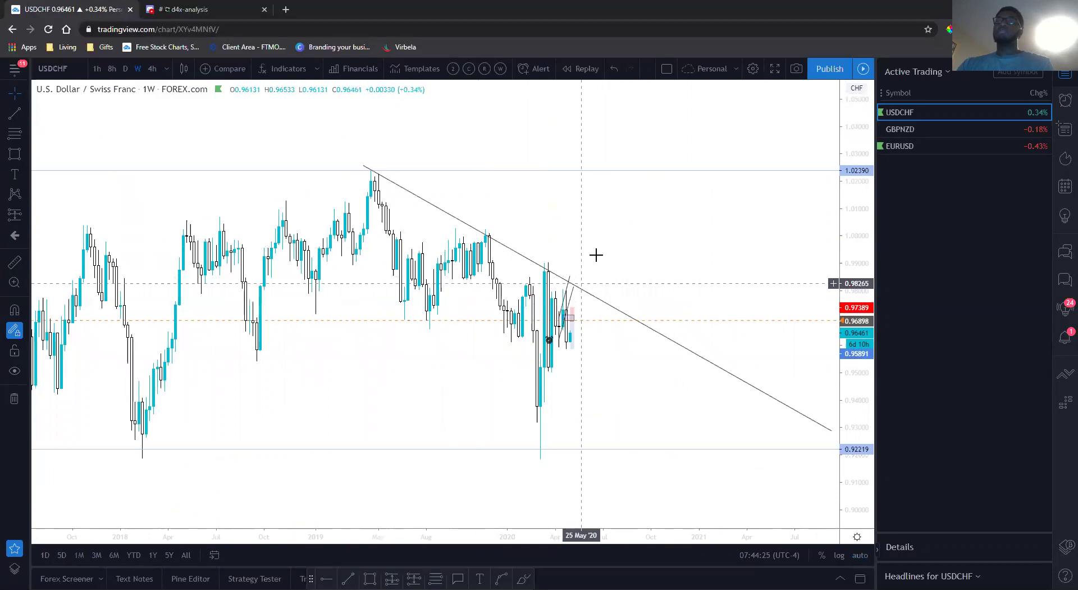
scroll(444, 219, "up", 3)
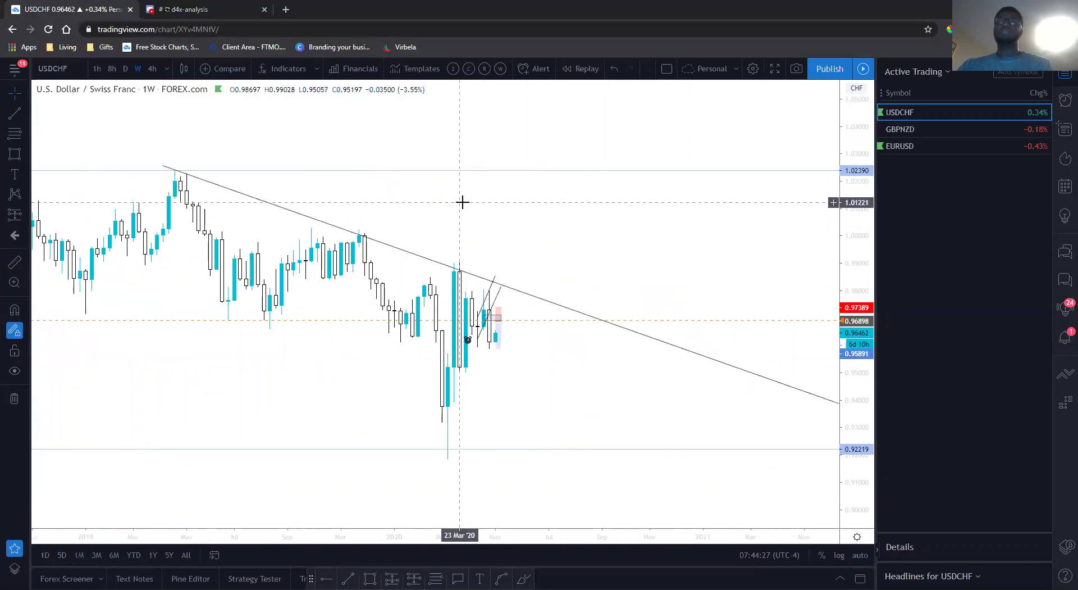
left_click(126, 70)
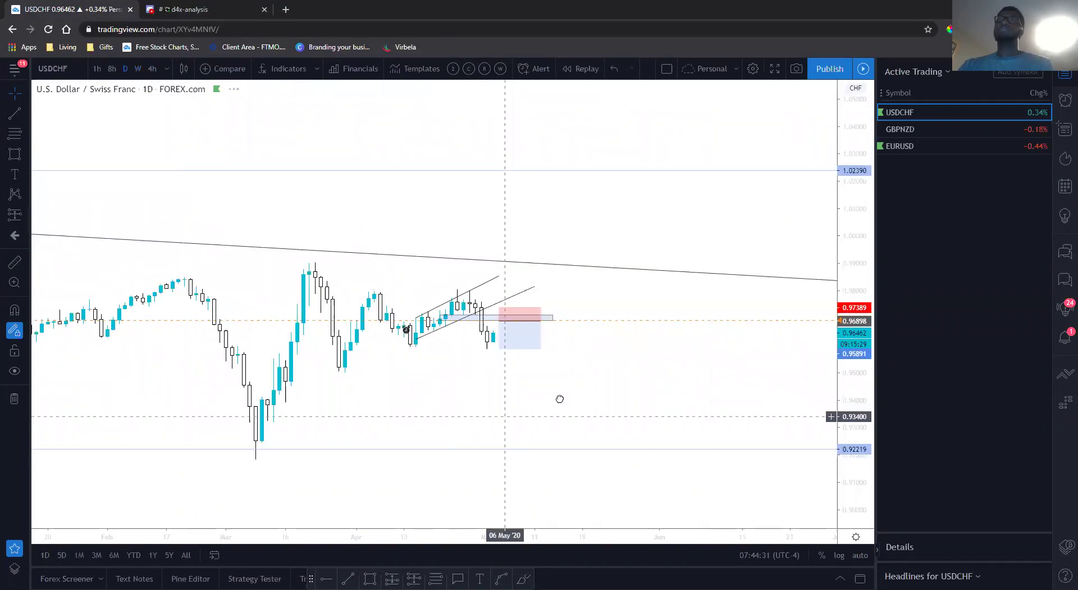
left_click_drag(594, 385, 597, 399)
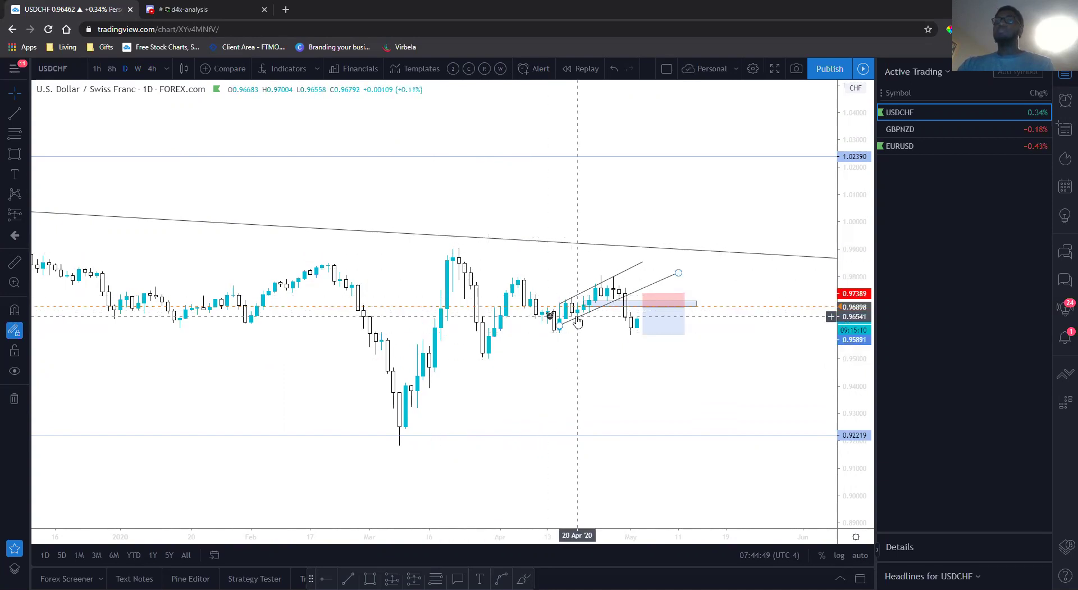
scroll(582, 316, "up", 2)
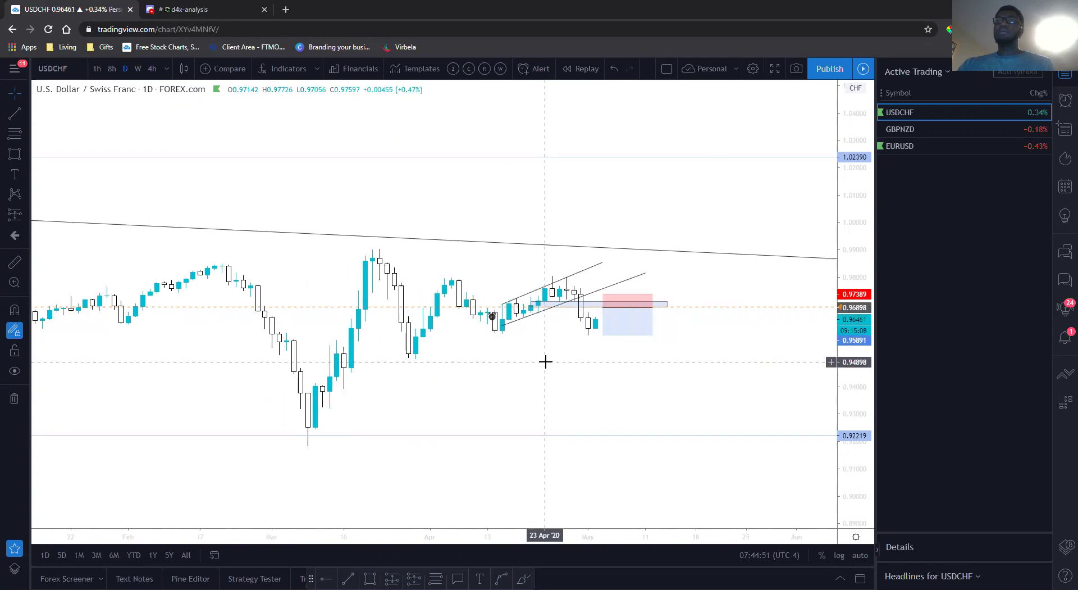
Step: Switch USDCHF to the 8-hour timeframe and shorten the rising channel's lower line to end at about 6 May 2020
left_click(111, 69)
left_click_drag(562, 372, 530, 389)
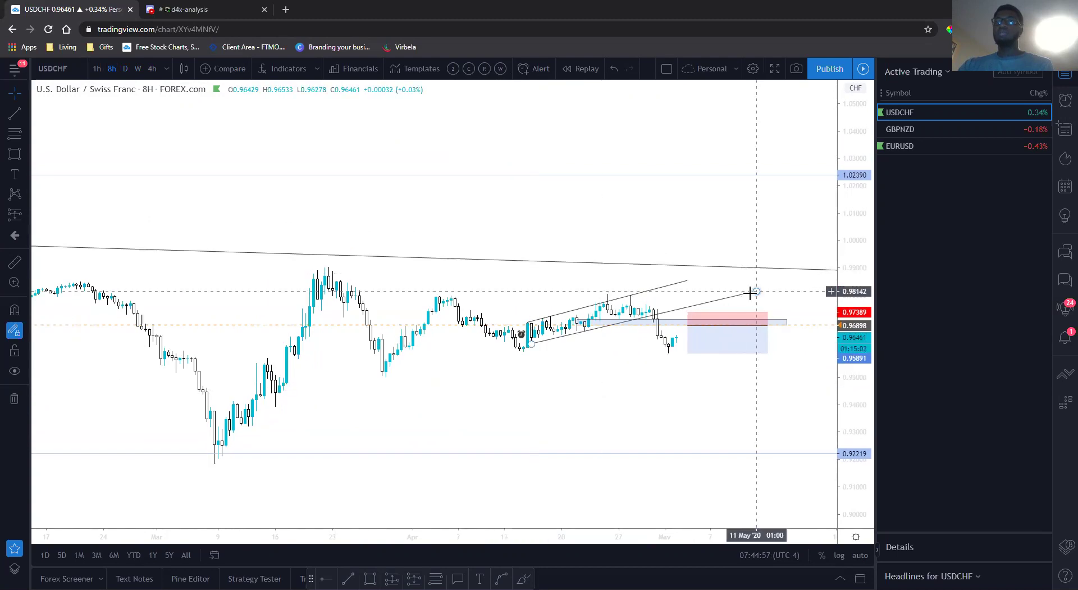
mouse_move(754, 291)
left_mouse_down()
mouse_move(700, 309)
mouse_move(680, 282)
left_mouse_up()
left_click(716, 276)
left_click_drag(635, 390, 629, 395)
left_click_drag(856, 236, 847, 151)
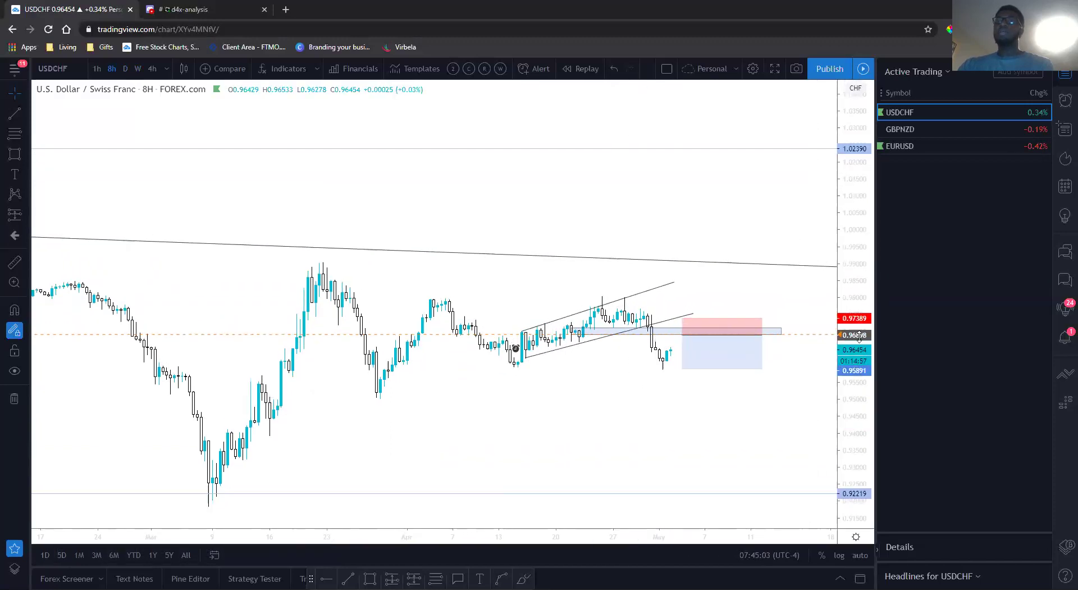
left_click_drag(859, 342, 851, 241)
left_click_drag(721, 250, 643, 172)
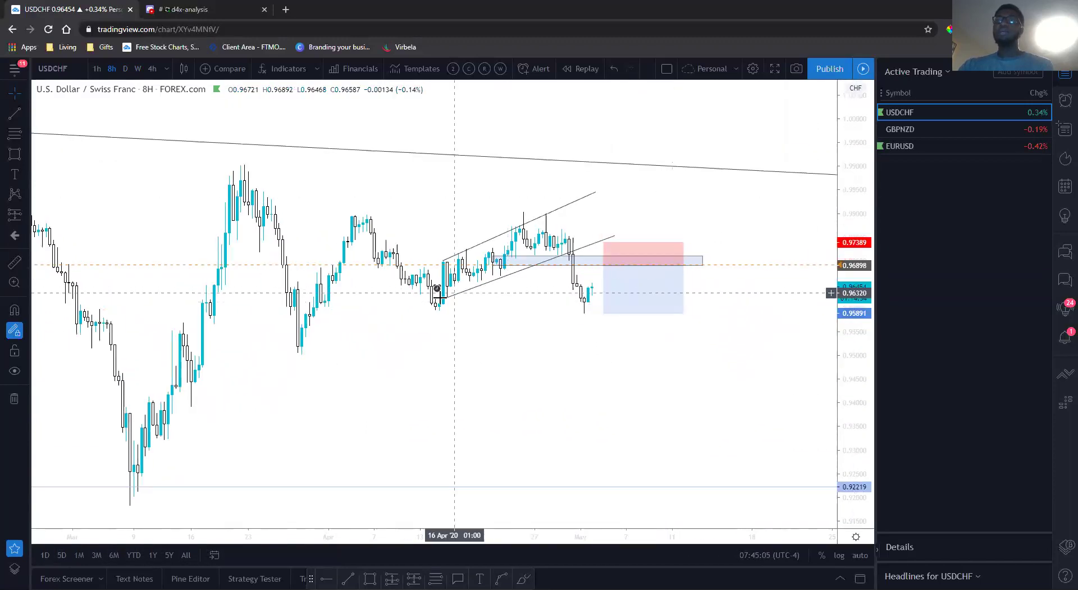
left_click(613, 236)
left_click(666, 163)
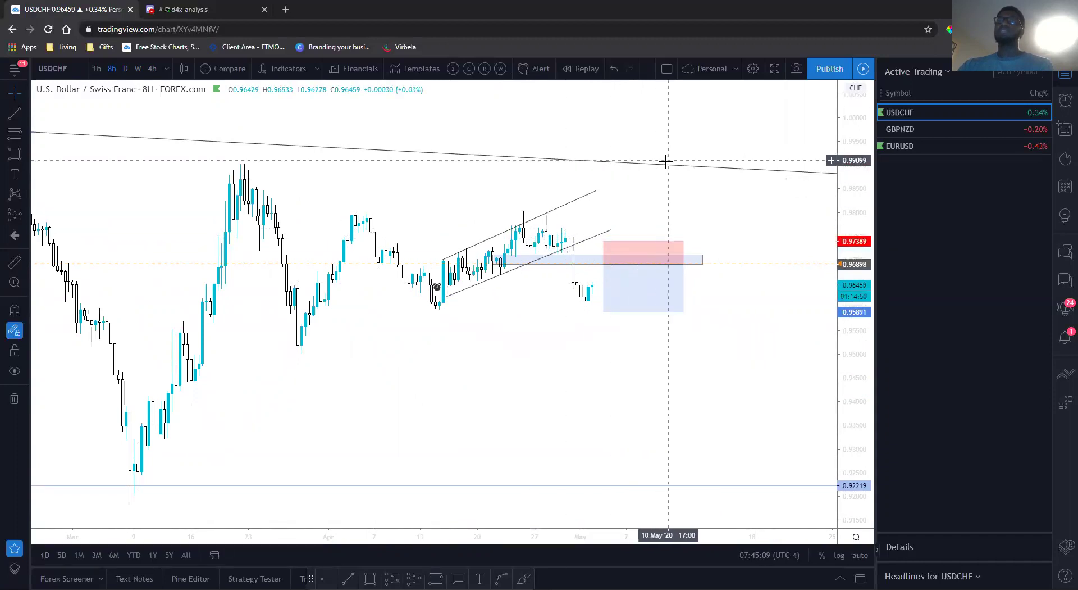
Step: Review the short position's entry, stop and target against the blue zone, the broken channel and the late-March low on the 8-hour chart
left_click_drag(670, 170, 662, 181)
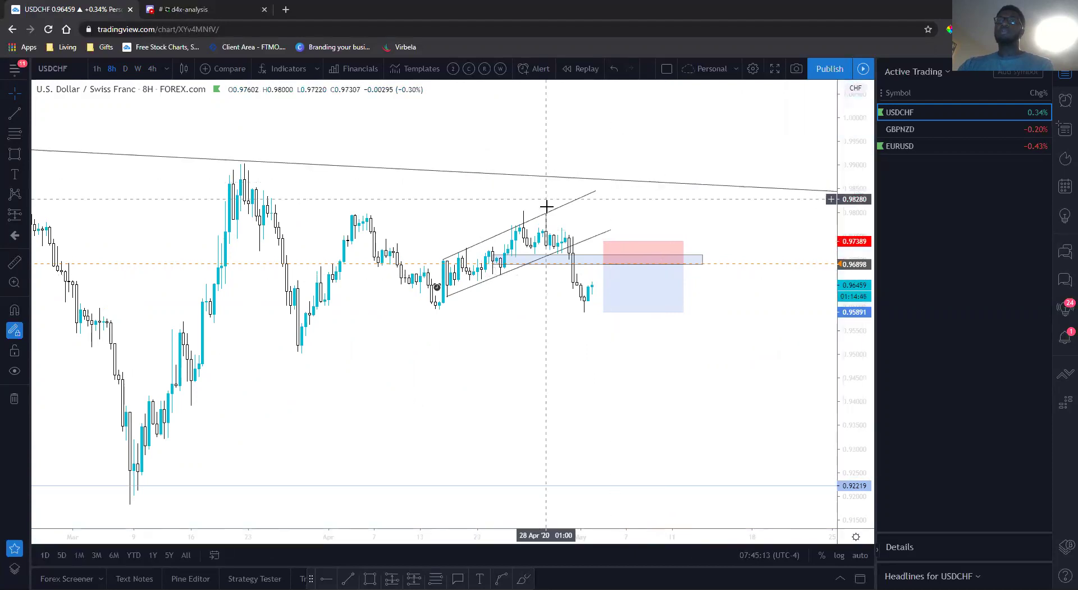
left_click_drag(484, 209, 473, 210)
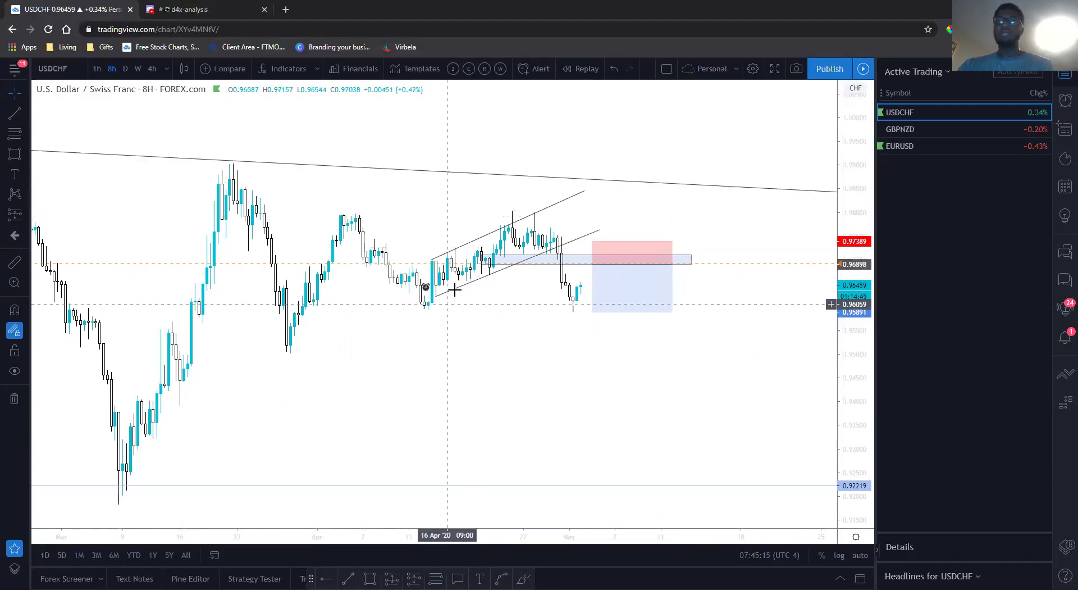
left_click(509, 254)
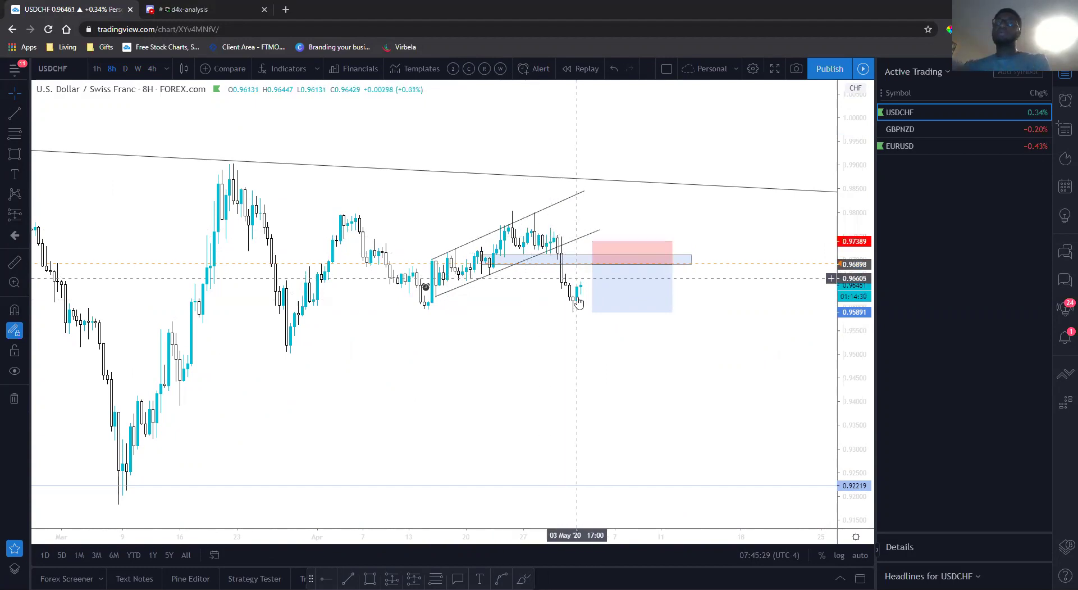
left_click(594, 266)
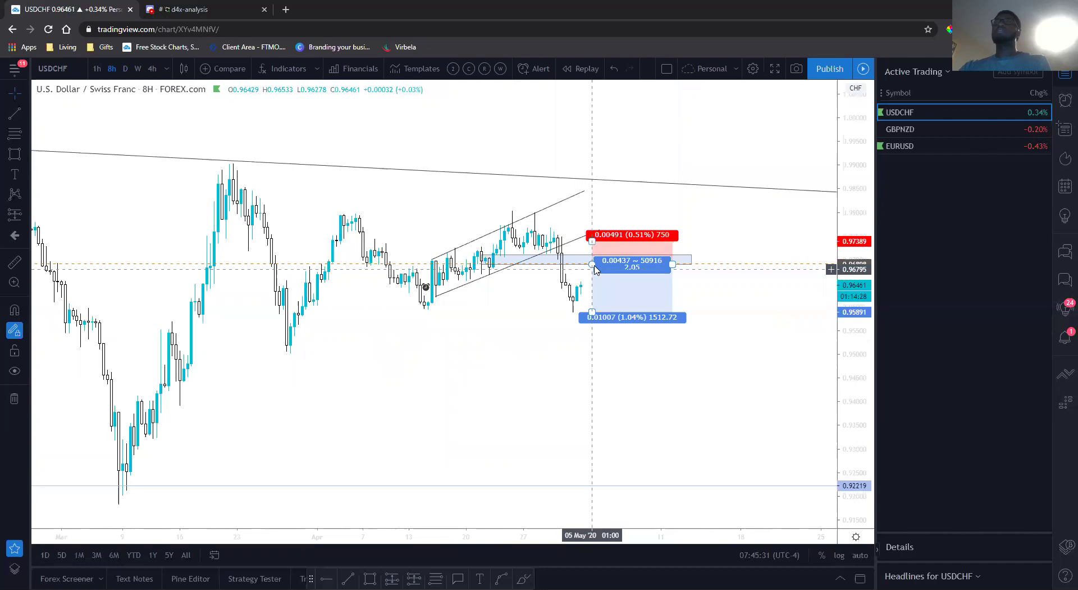
left_click(602, 333)
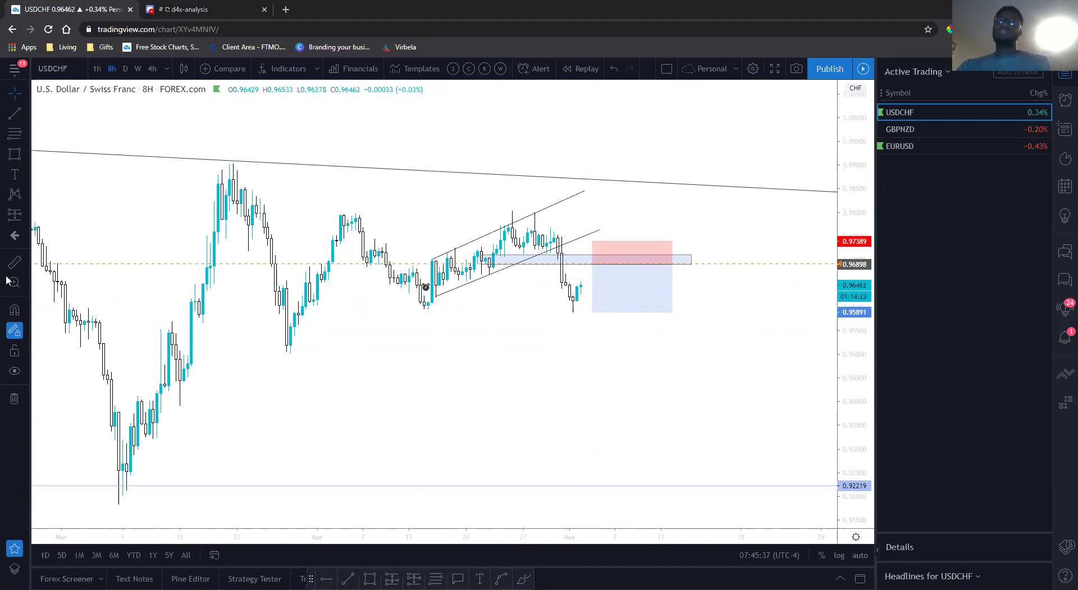
left_click(630, 271)
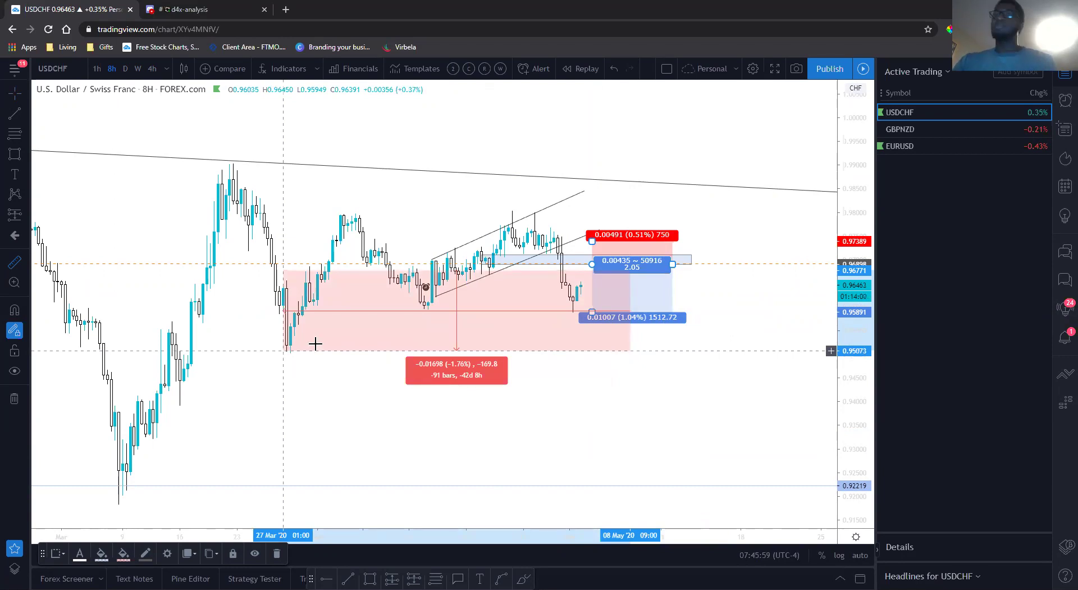
key("Escape")
left_click_drag(724, 305, 685, 312)
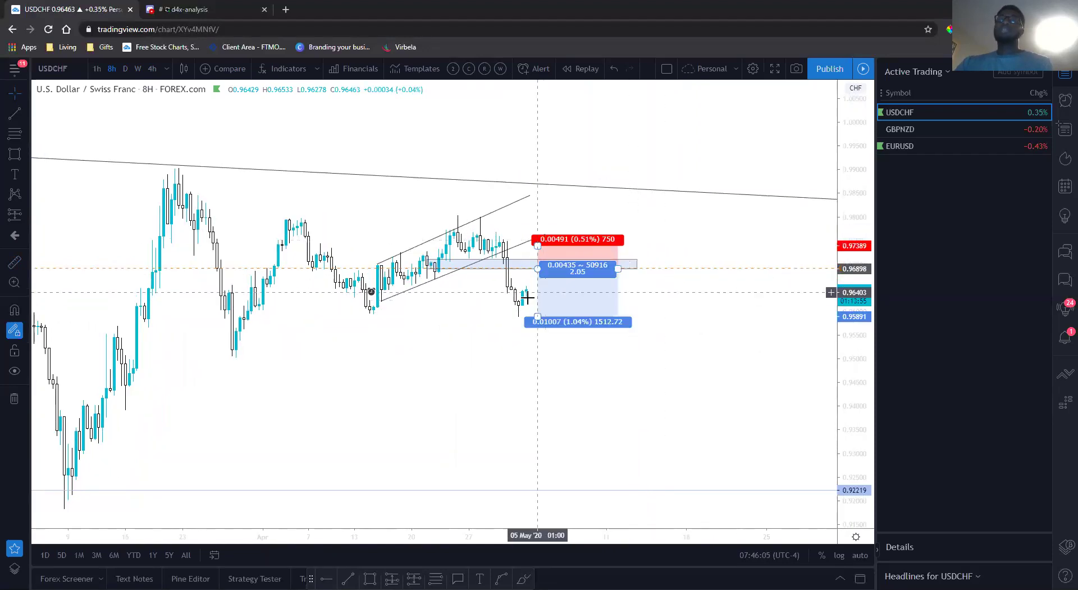
left_click(552, 264)
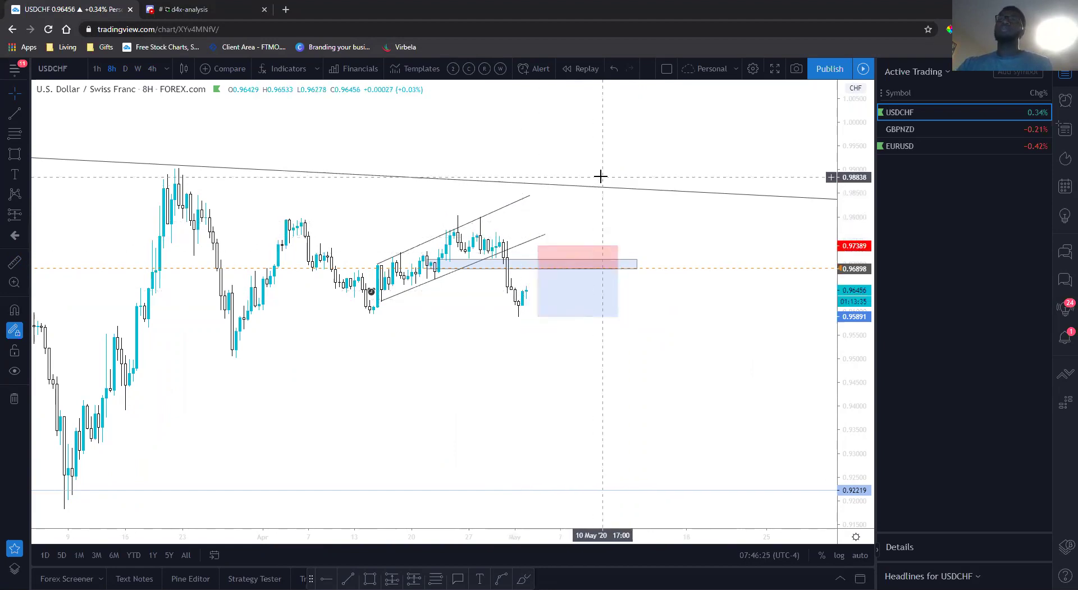
left_click_drag(643, 229, 631, 230)
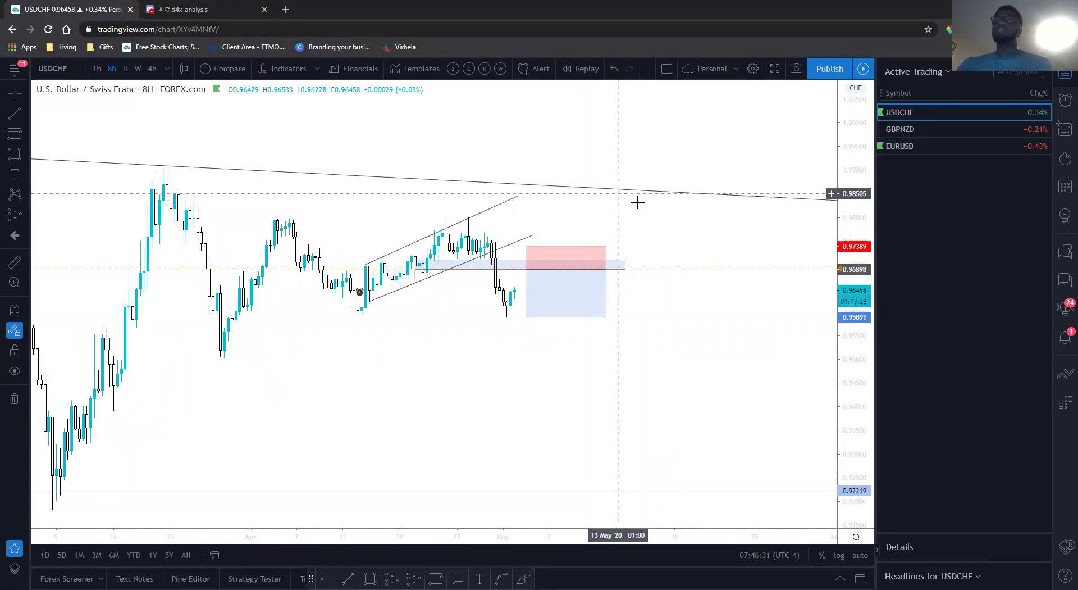
Step: Open the GBPNZD chart and examine the descending channel and the wider price history on the 8-hour timeframe
left_click(901, 130)
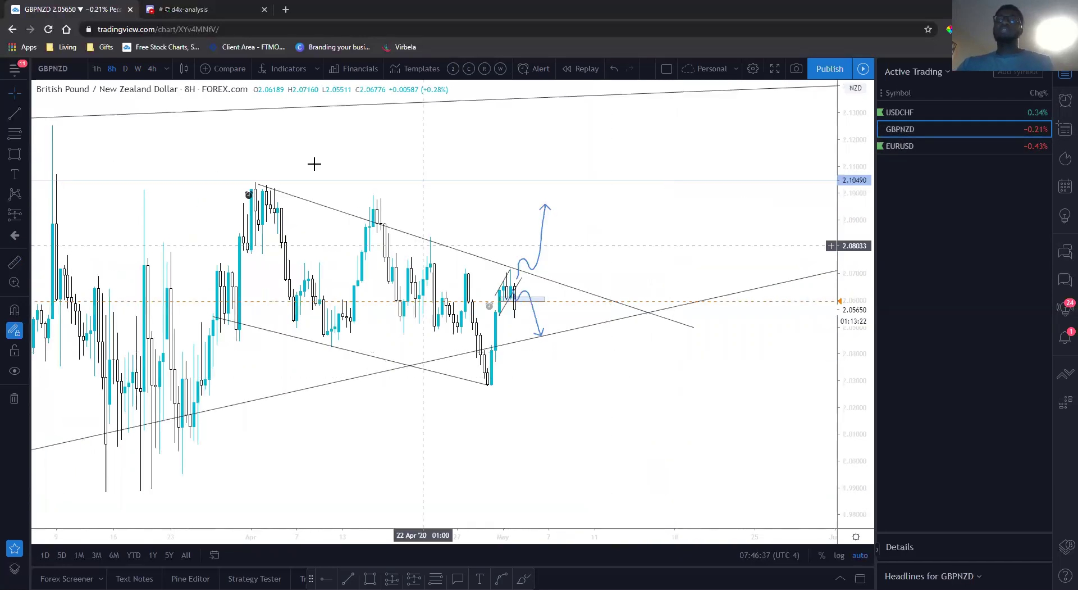
scroll(563, 262, "down", 3)
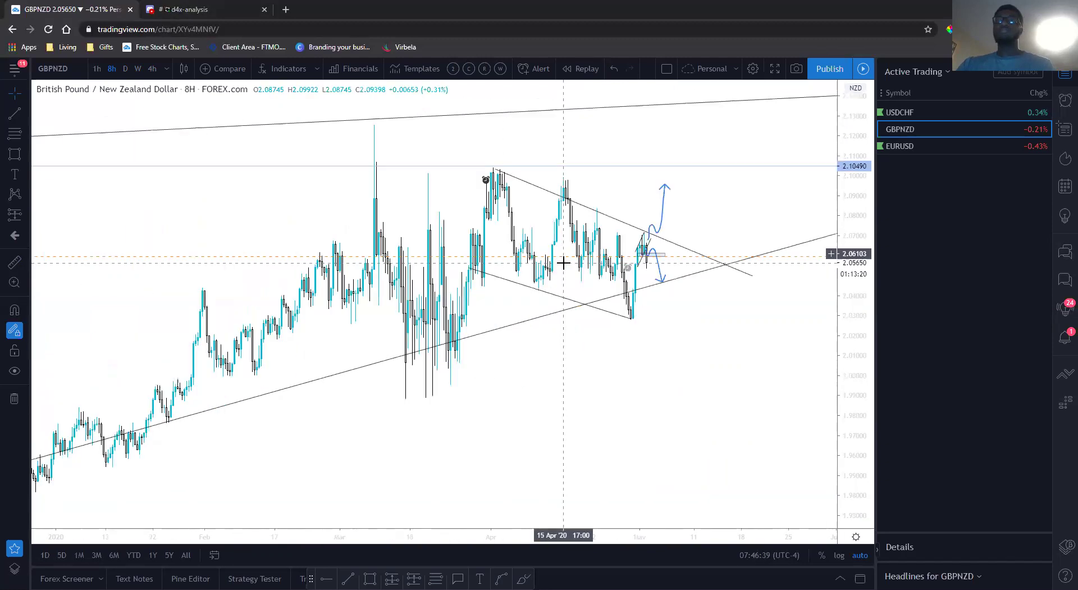
scroll(587, 315, "down", 5)
left_click_drag(696, 348, 505, 334)
scroll(517, 332, "down", 4)
scroll(650, 365, "up", 4)
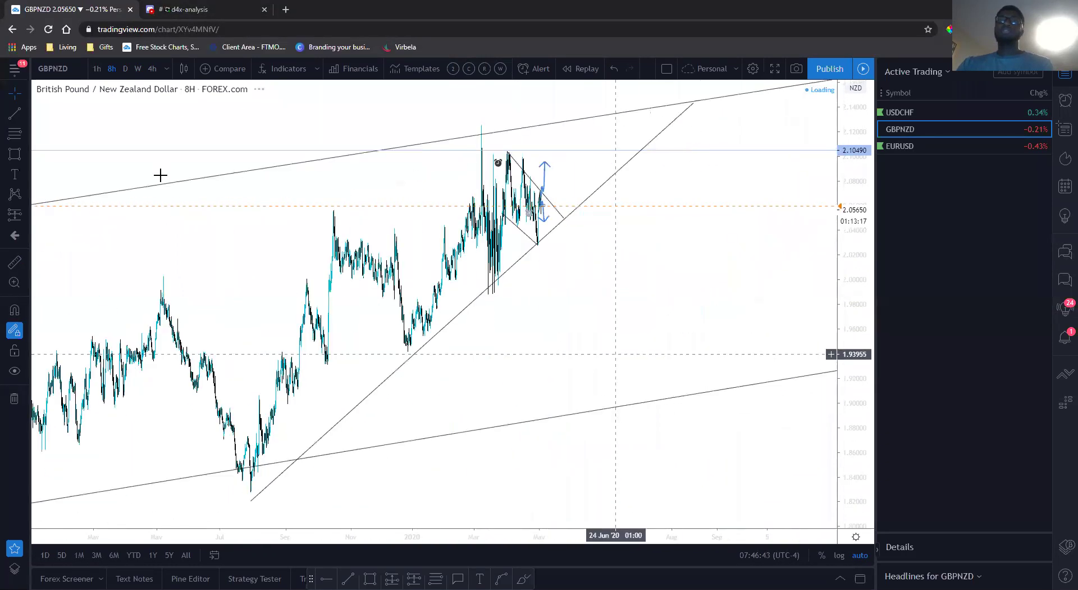
Step: Switch GBPNZD to the weekly timeframe and examine the large rising channel that starts in 2016
left_click(137, 69)
scroll(616, 272, "down", 5)
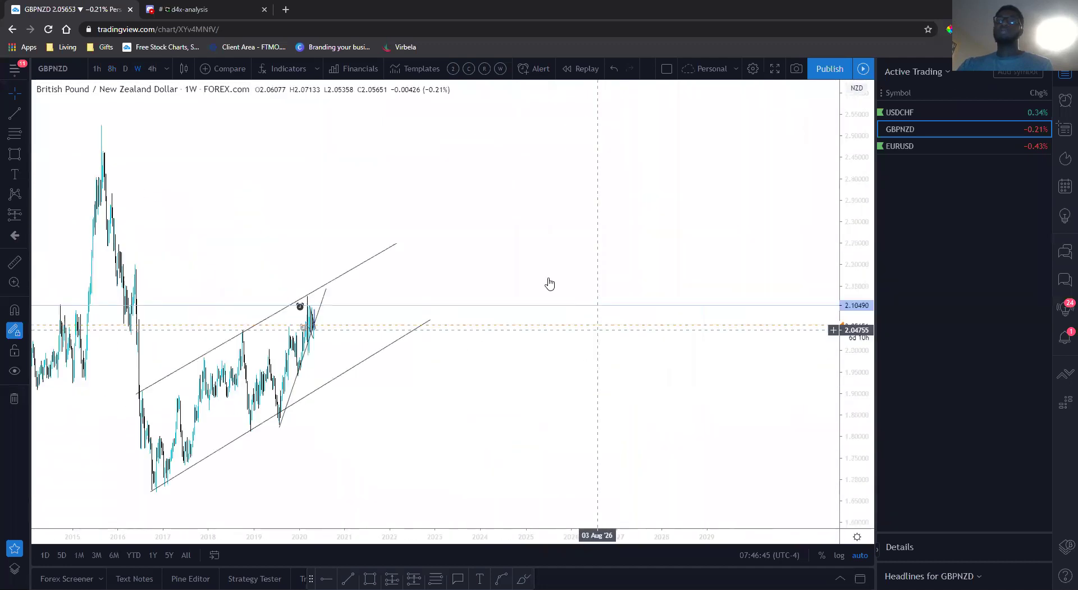
scroll(550, 284, "up", 1)
left_click_drag(423, 241, 695, 207)
scroll(607, 245, "up", 5)
left_click_drag(489, 359, 706, 296)
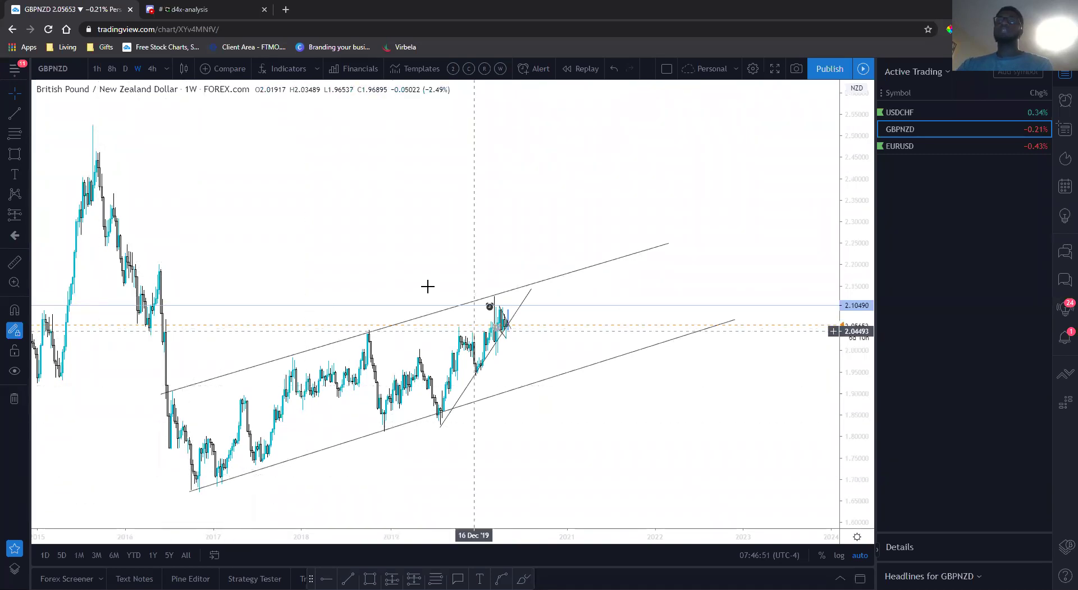
left_click_drag(397, 231, 438, 214)
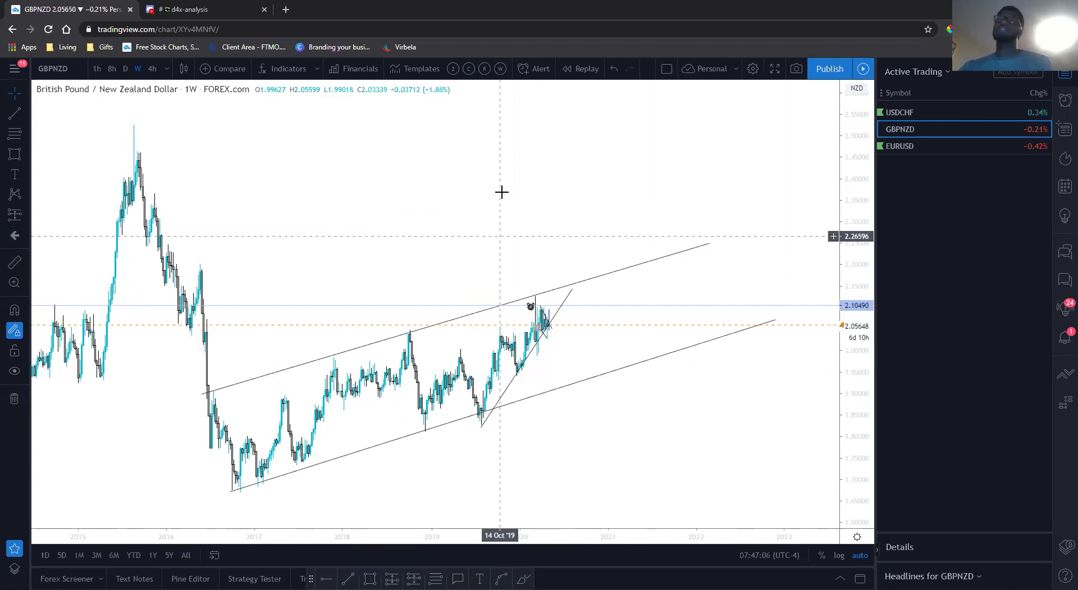
Step: Switch to the daily timeframe and move the steep rising trendline's start to about 1.829 on 26 July 2019
left_click(127, 70)
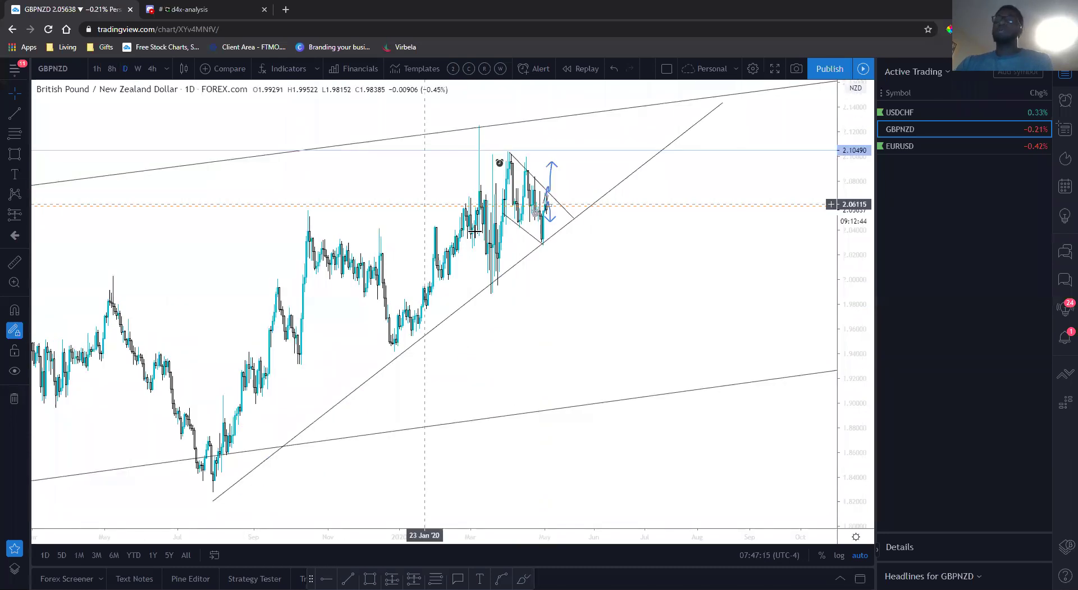
left_click_drag(562, 292, 606, 284)
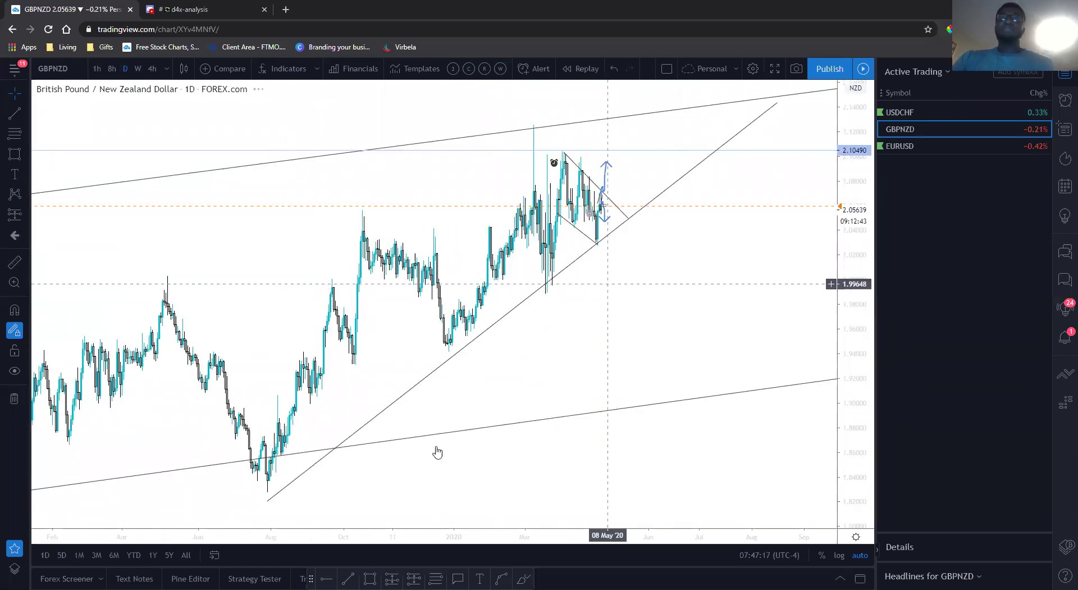
left_click_drag(268, 504, 265, 489)
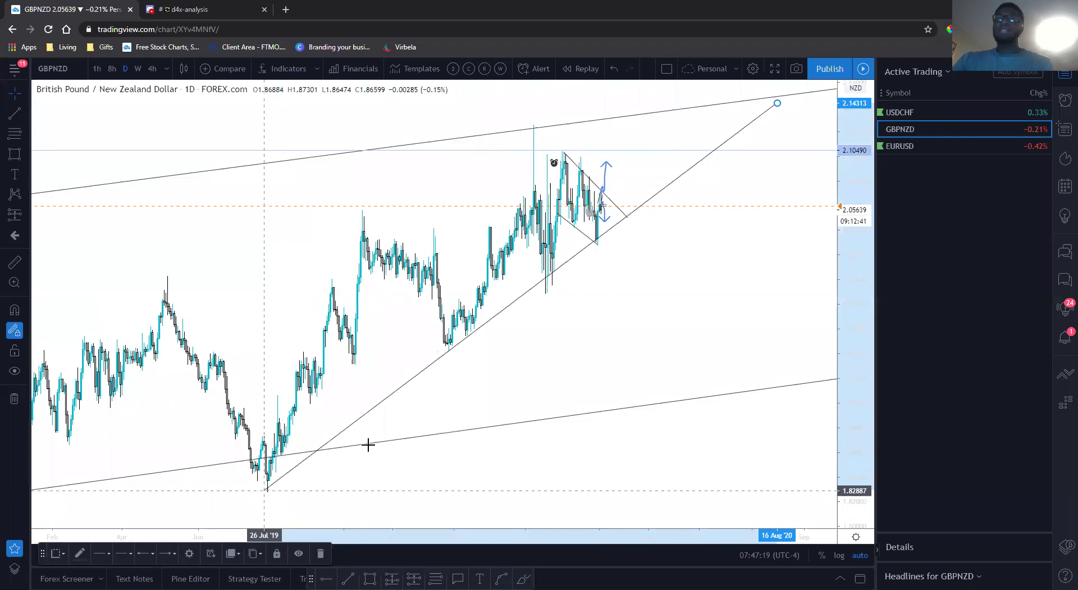
left_click(595, 349)
Step: Examine the daily descending channel against the rising trendline, the 2.10490 level and the boundaries of the larger rising channel
scroll(587, 331, "up", 3)
left_click_drag(574, 343, 602, 332)
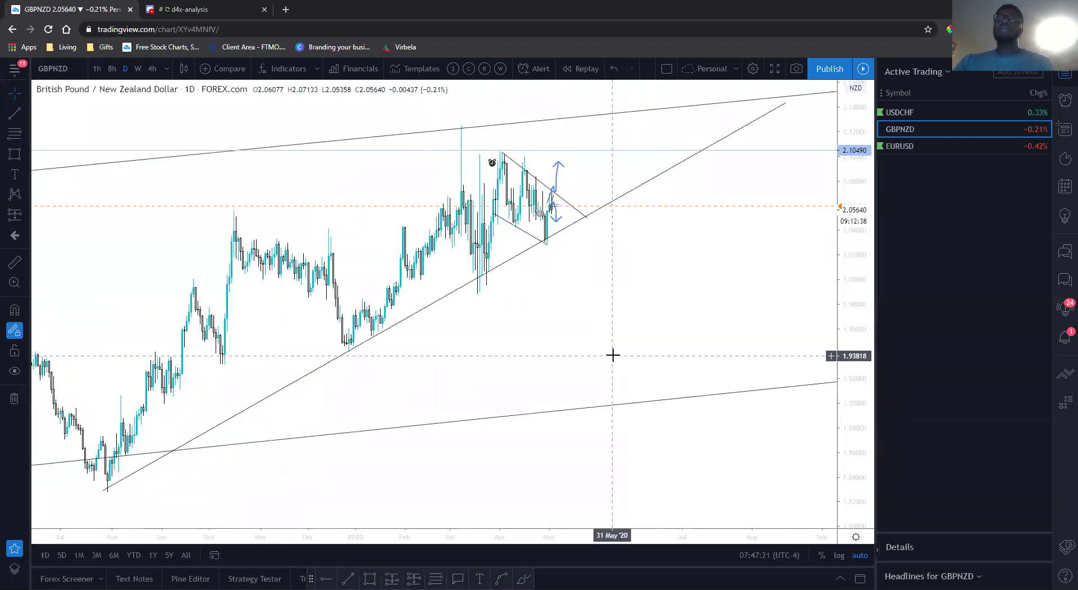
scroll(613, 355, "down", 2)
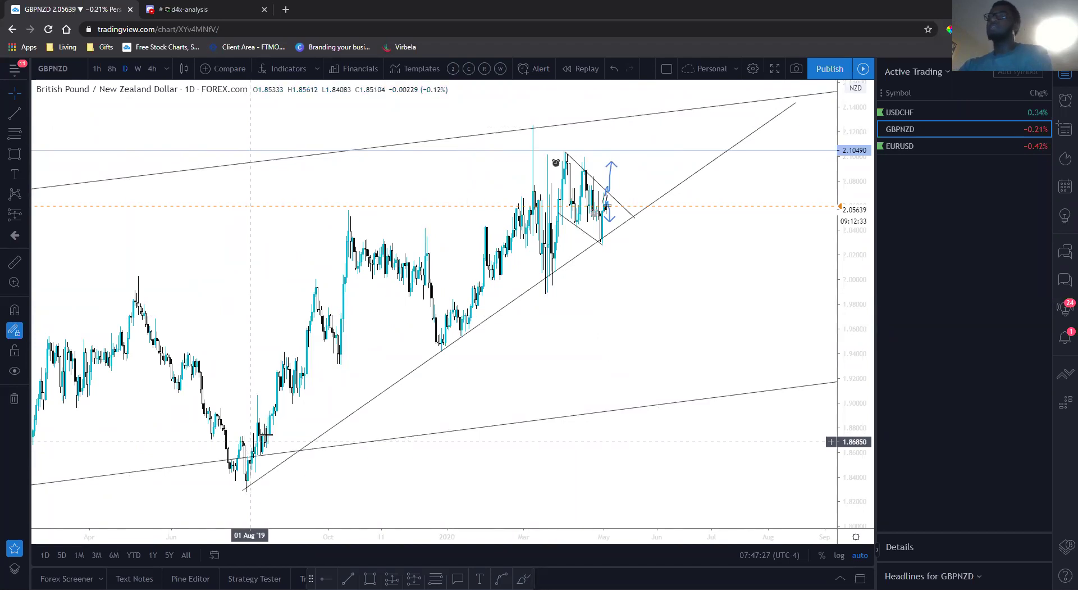
left_click_drag(595, 344, 544, 356)
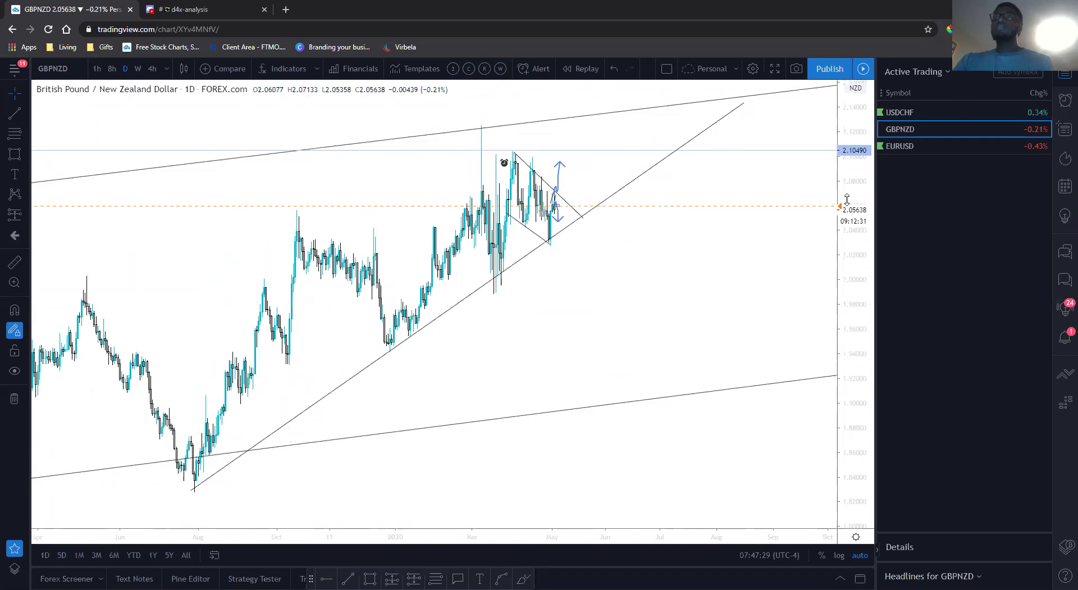
left_click_drag(710, 314, 651, 325)
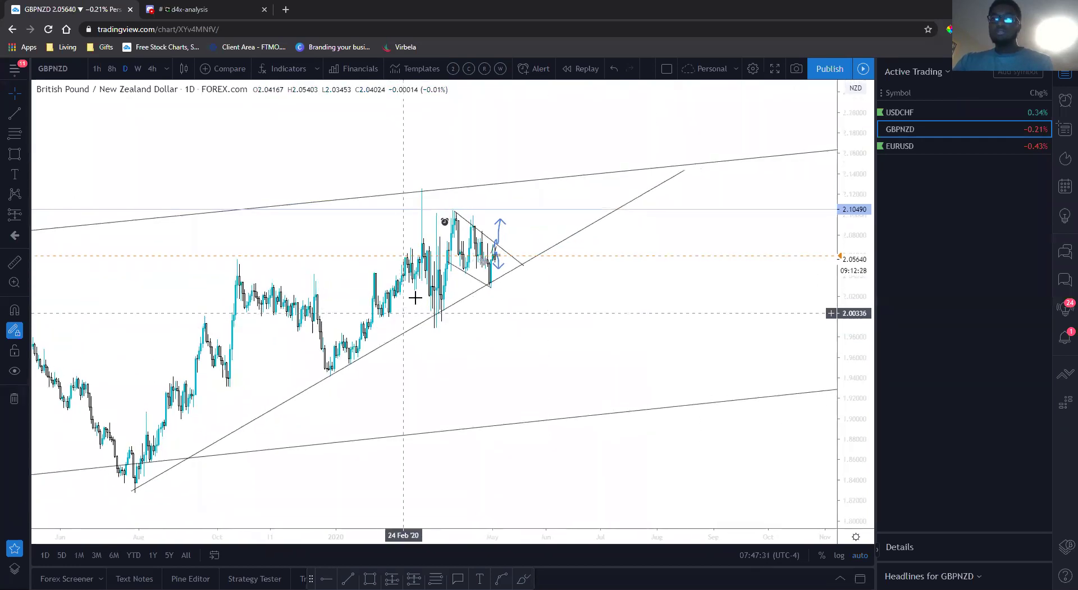
scroll(537, 320, "up", 5)
left_click_drag(400, 351, 676, 388)
scroll(573, 365, "up", 3)
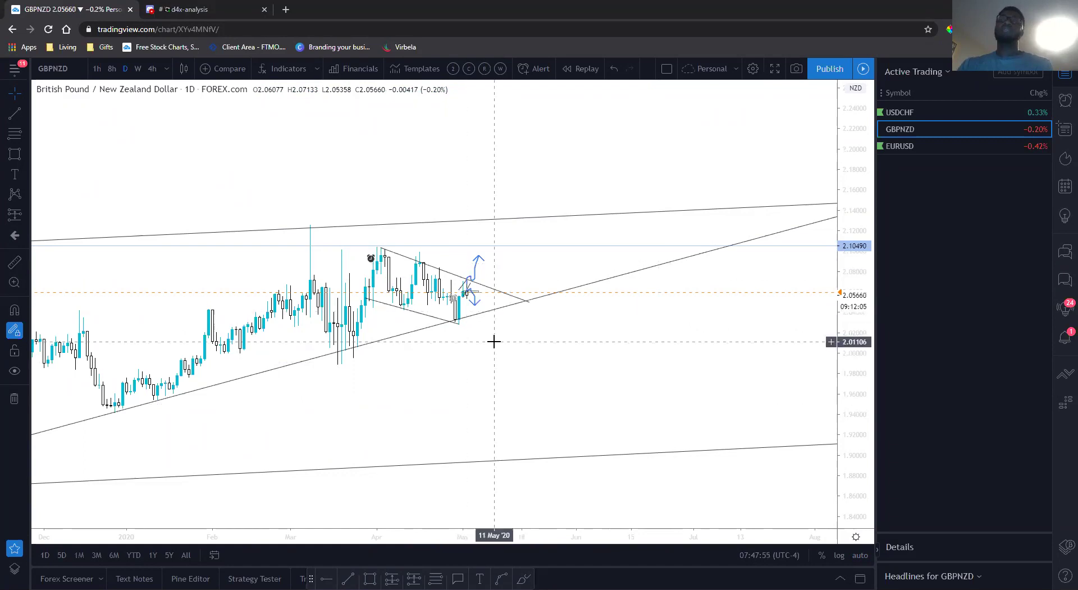
scroll(510, 374, "down", 3)
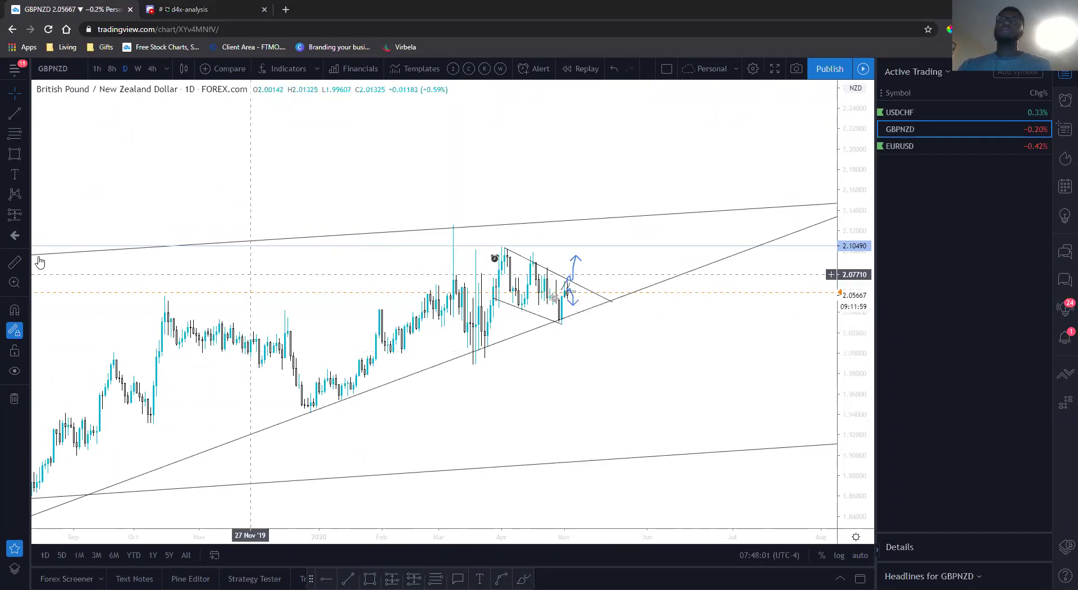
Step: Measure the potential drop from just below the rising trendline at 2.04078 toward the larger channel's lower line, and clear the measurement
left_click(13, 260)
left_click(598, 311)
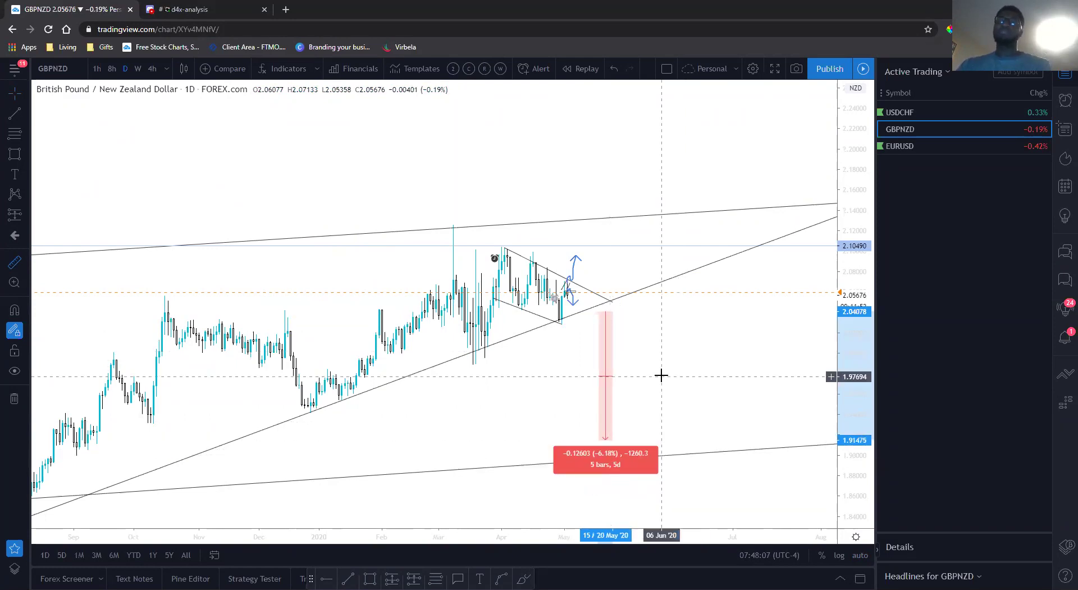
left_click(661, 375)
scroll(503, 399, "up", 4)
left_click_drag(503, 399, 573, 408)
left_click(566, 400)
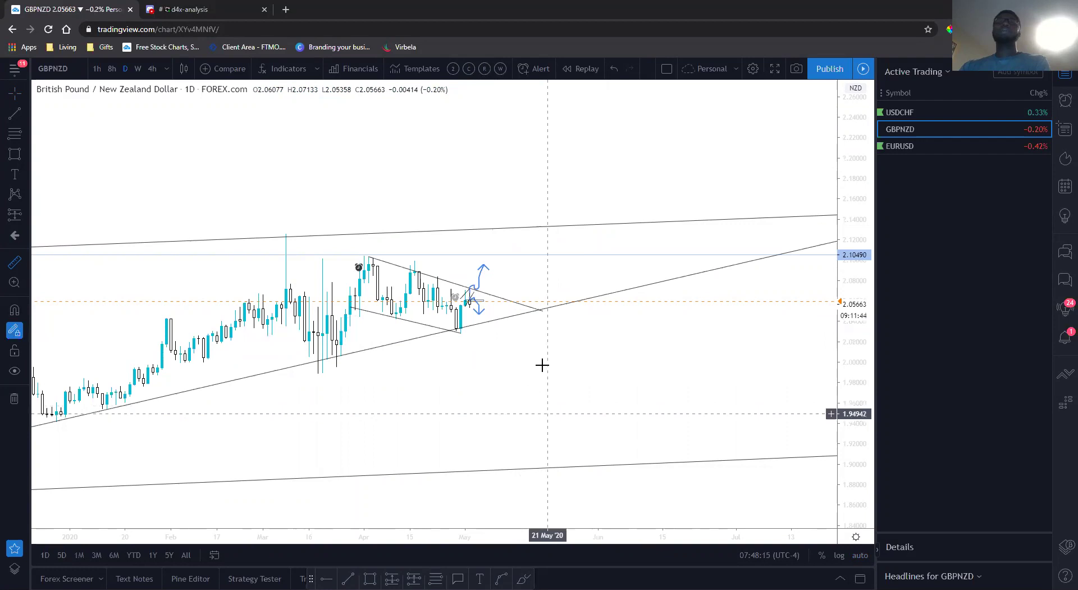
left_click(538, 407)
left_click(207, 177)
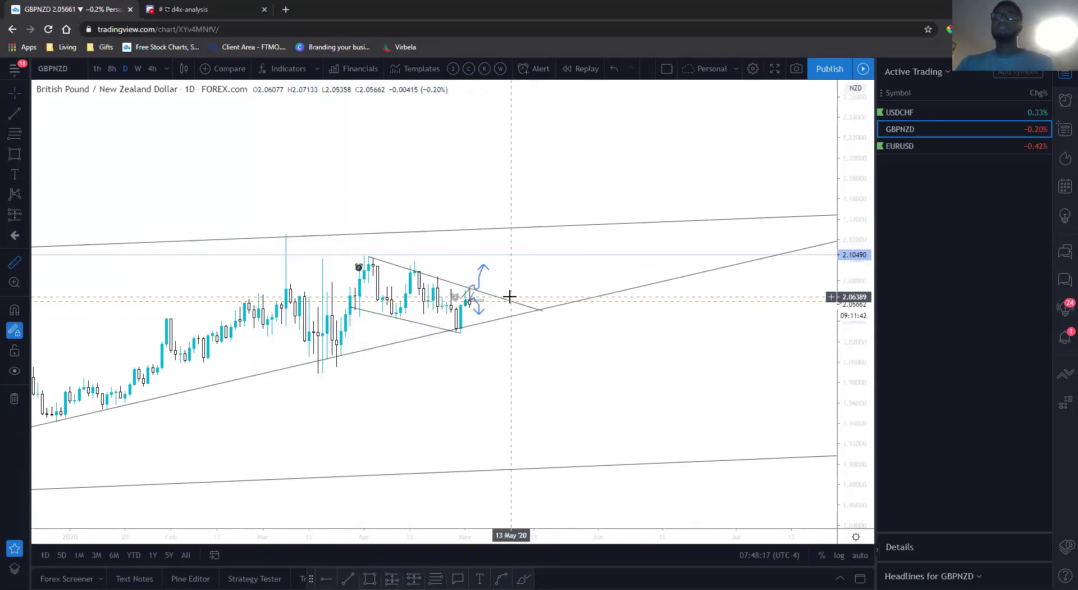
Step: Switch GBPNZD to the 8-hour timeframe, reset the chart view and examine the latest candles inside the descending channel
left_click(112, 68)
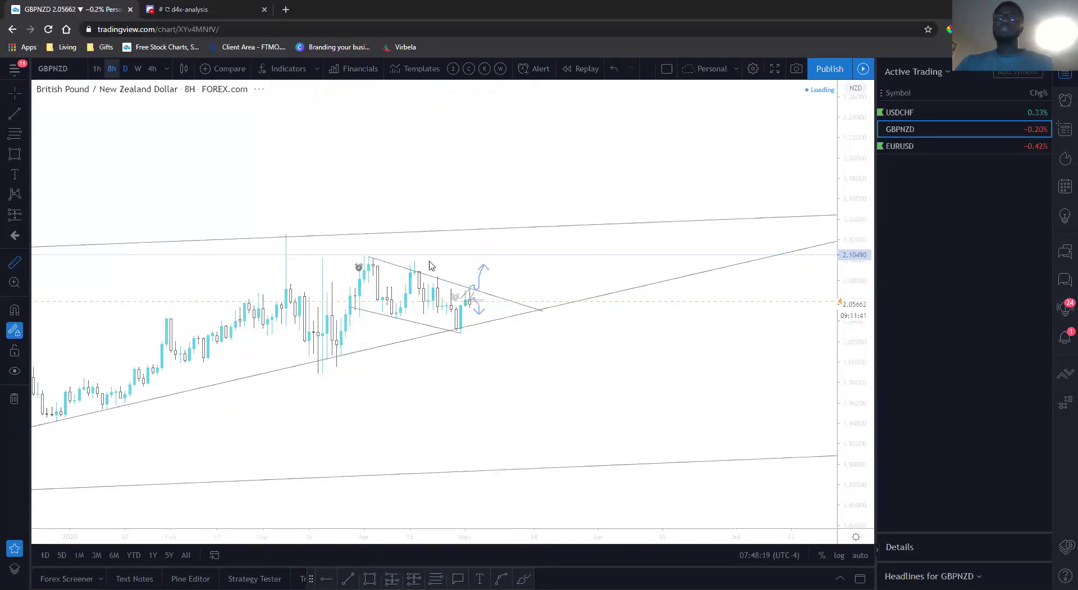
left_click(501, 503)
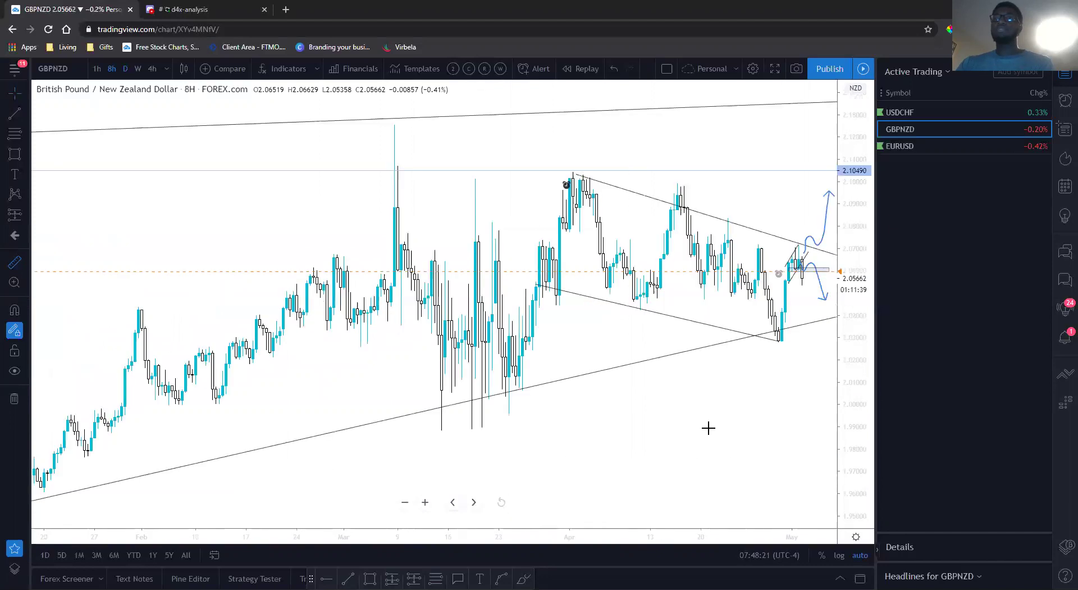
left_click_drag(708, 427, 600, 385)
scroll(578, 402, "up", 4)
left_click(584, 402)
right_click(599, 385)
left_click(634, 379)
left_click(511, 410)
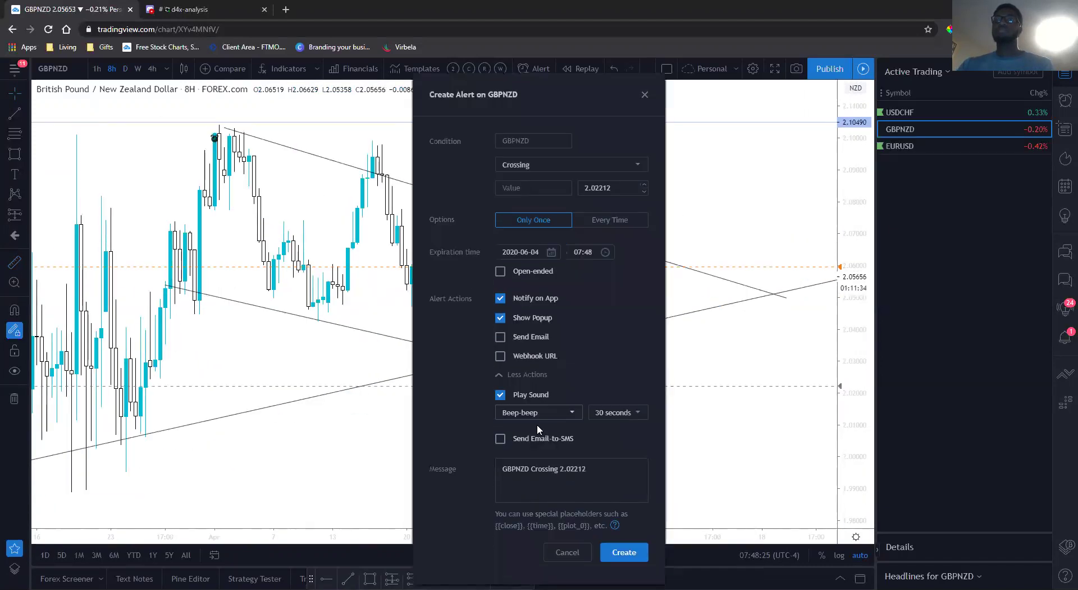
left_click(573, 552)
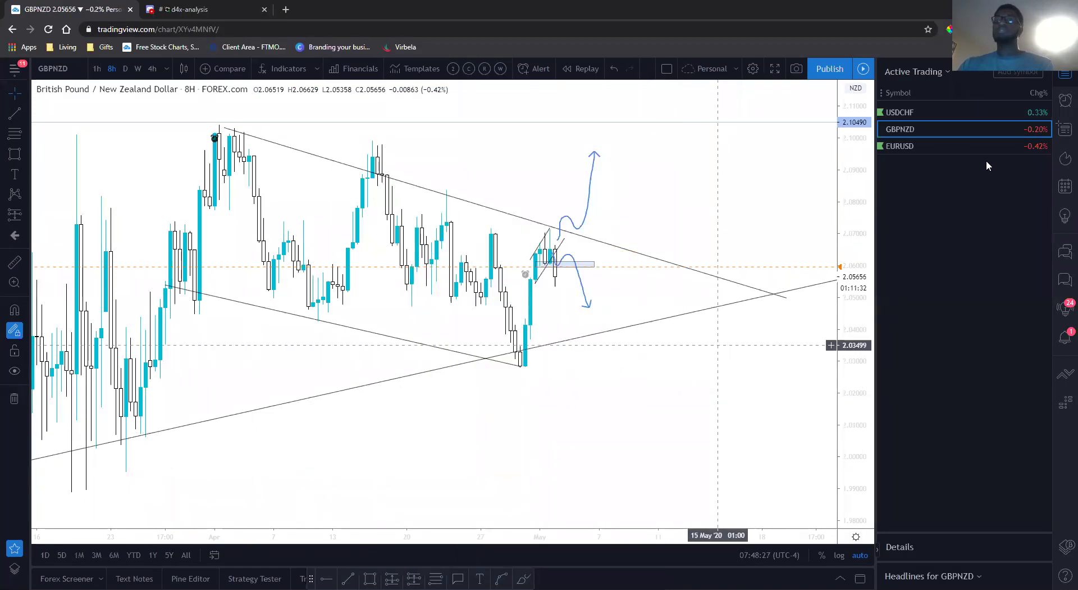
Step: Hide the watchlist and switch GBPNZD to the 4-hour timeframe to view the small rising channel and blue zone
left_click(1065, 74)
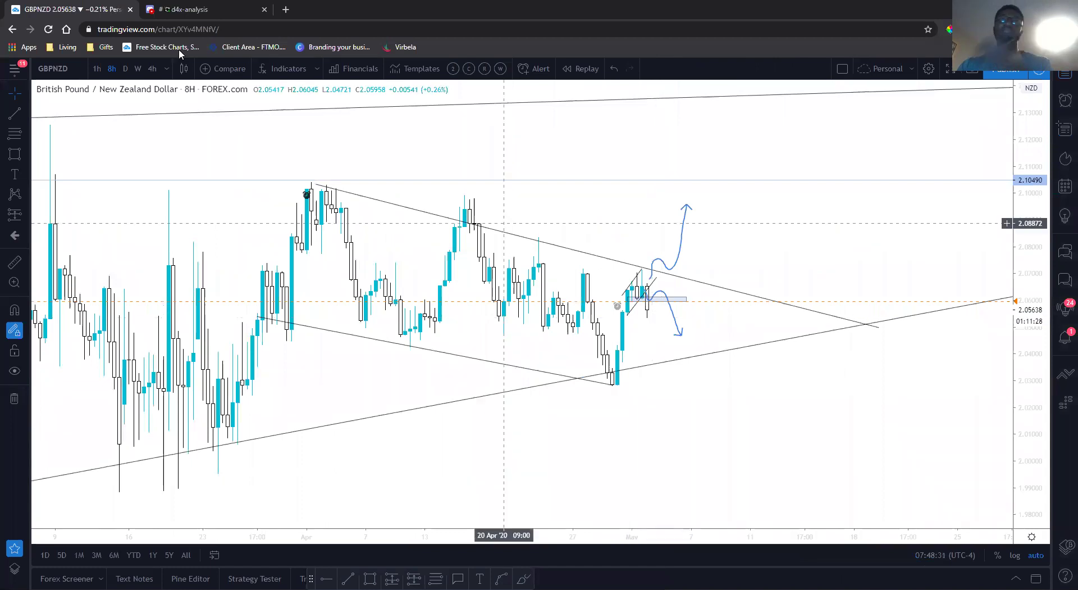
left_click(153, 69)
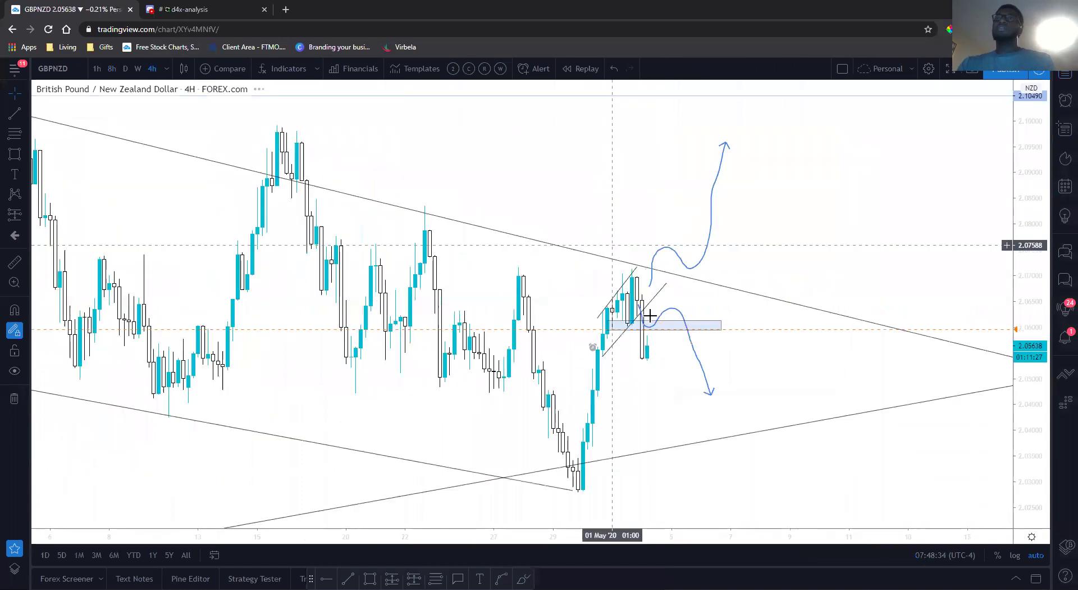
left_click_drag(635, 416, 596, 483)
left_click(630, 429)
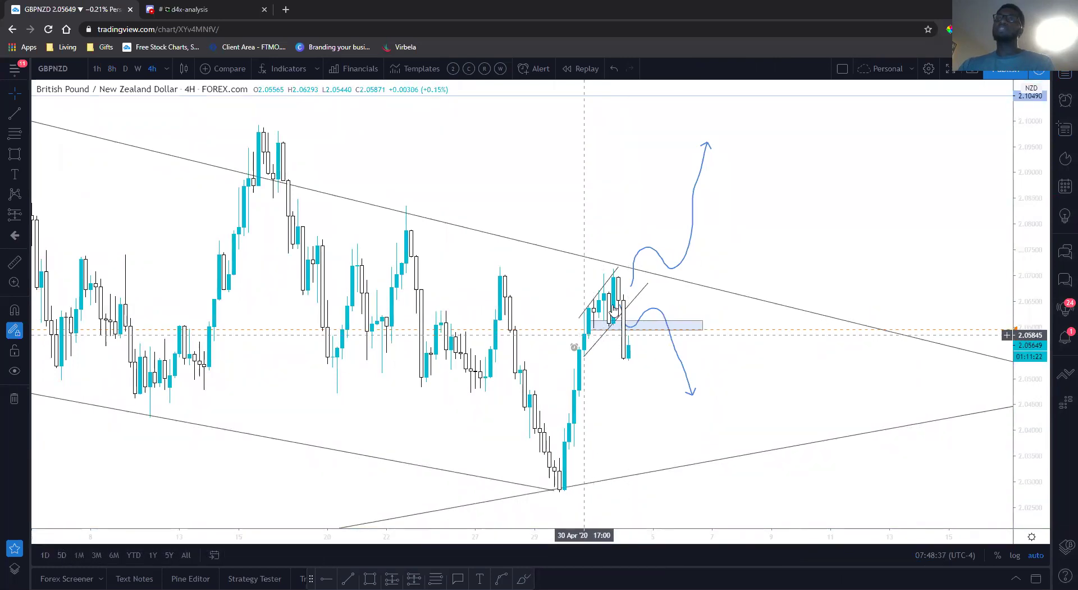
Step: Delete the upward projection arrow, switch GBPNZD to the 1-hour timeframe and delete the downward projection arrow as well
left_click(663, 264)
key("Delete")
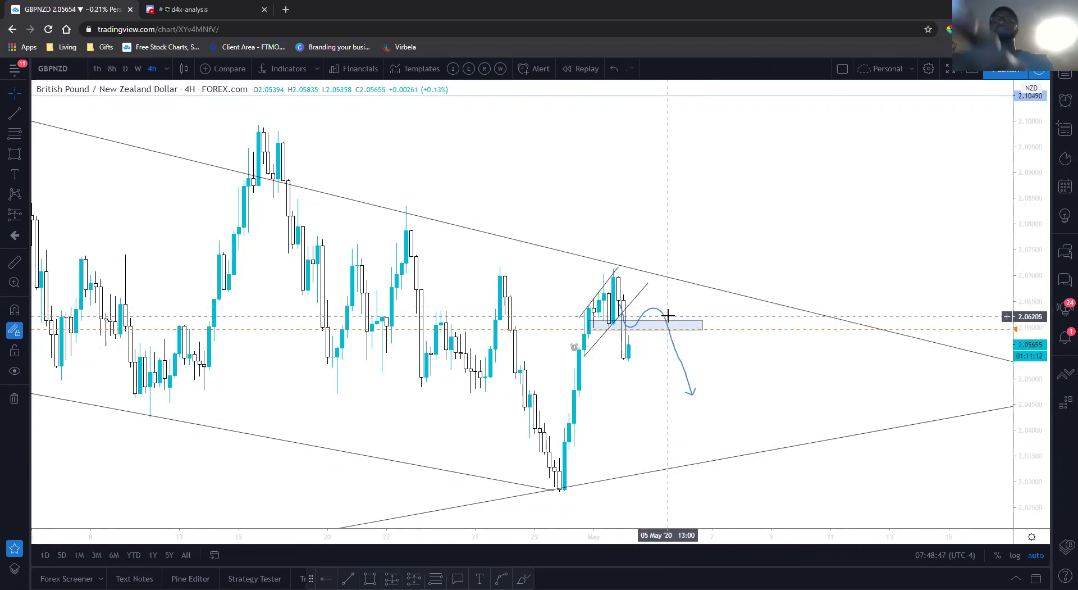
type("1h")
key("Return")
left_click_drag(693, 311, 659, 311)
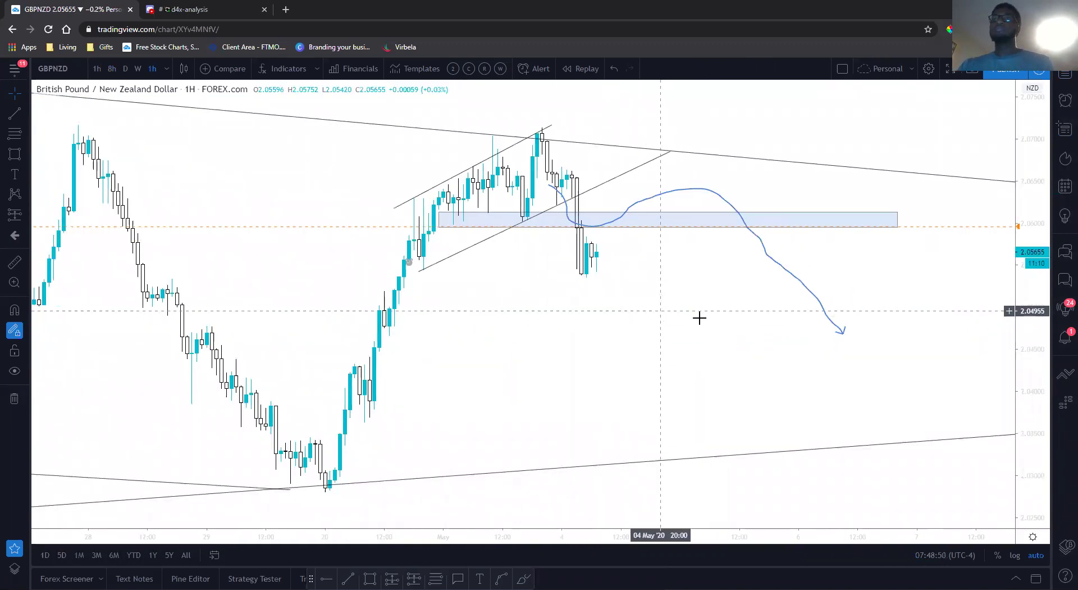
left_click(694, 194)
key("Delete")
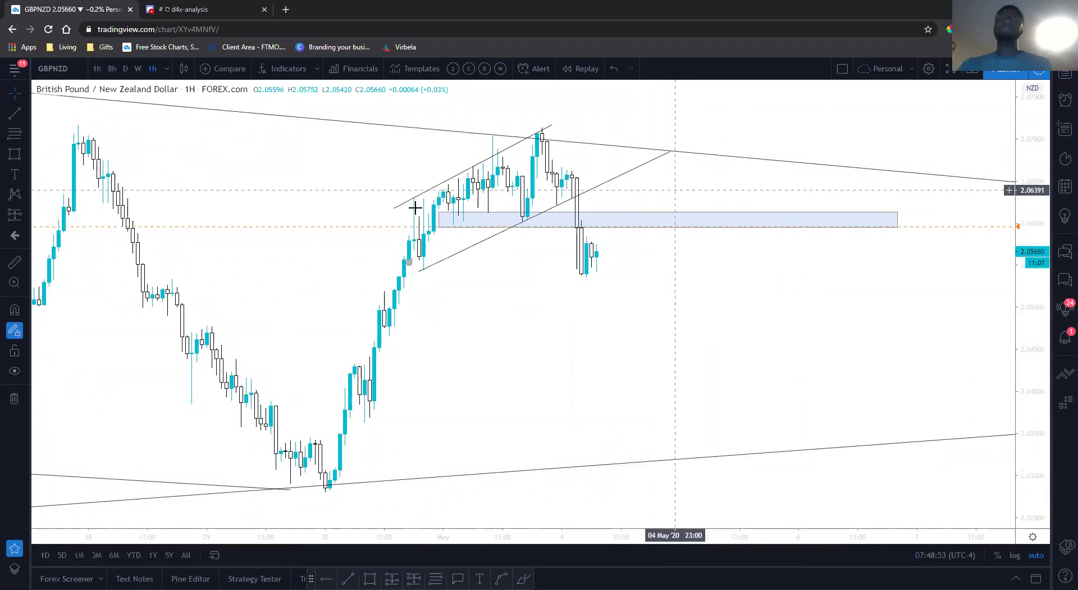
Step: Draw a small rising channel around the 4 May pullback, with trendlines from about 2.0533 to 2.0597 and from 2.0583 to 2.0610
left_click(577, 279)
left_click(680, 226)
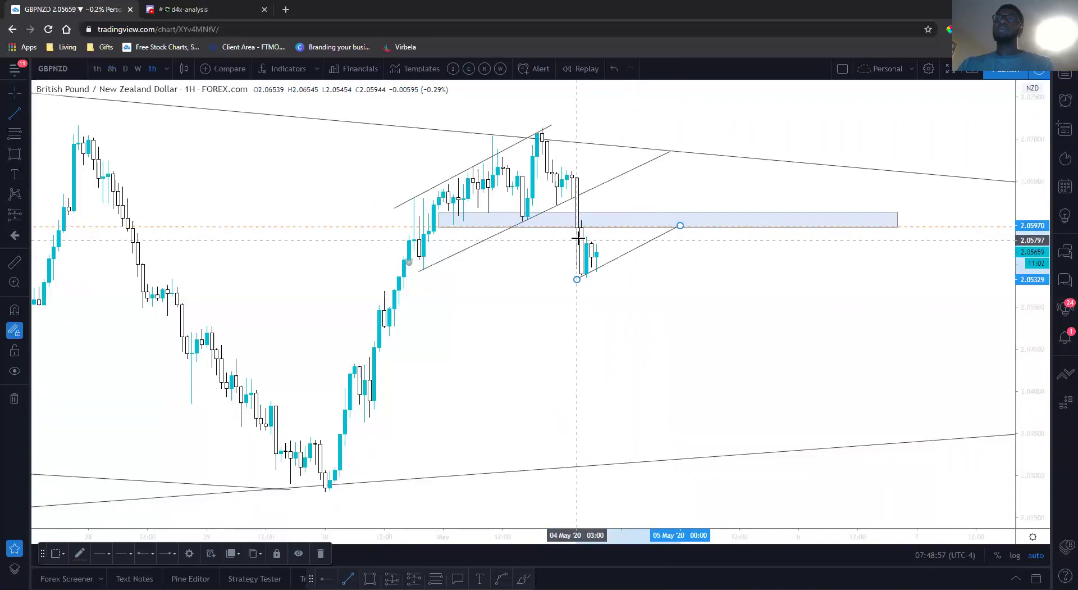
left_click(582, 237)
left_click(641, 215)
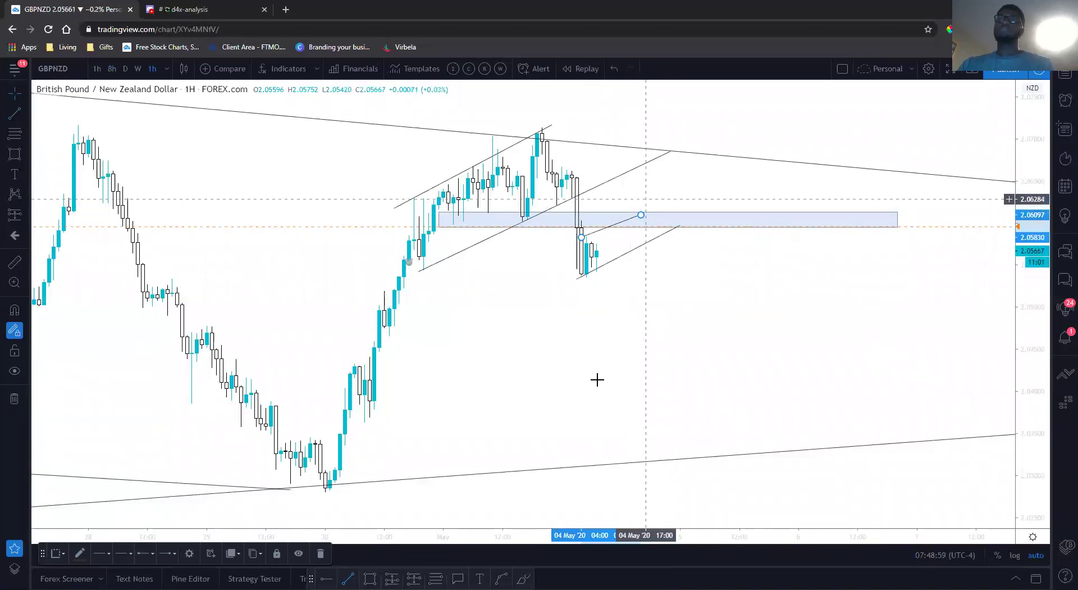
key("Escape")
Step: Draw a Fibonacci retracement from the 3 May high down to 2.05349, and move its start to 2.06631 on 4 May
left_click(436, 578)
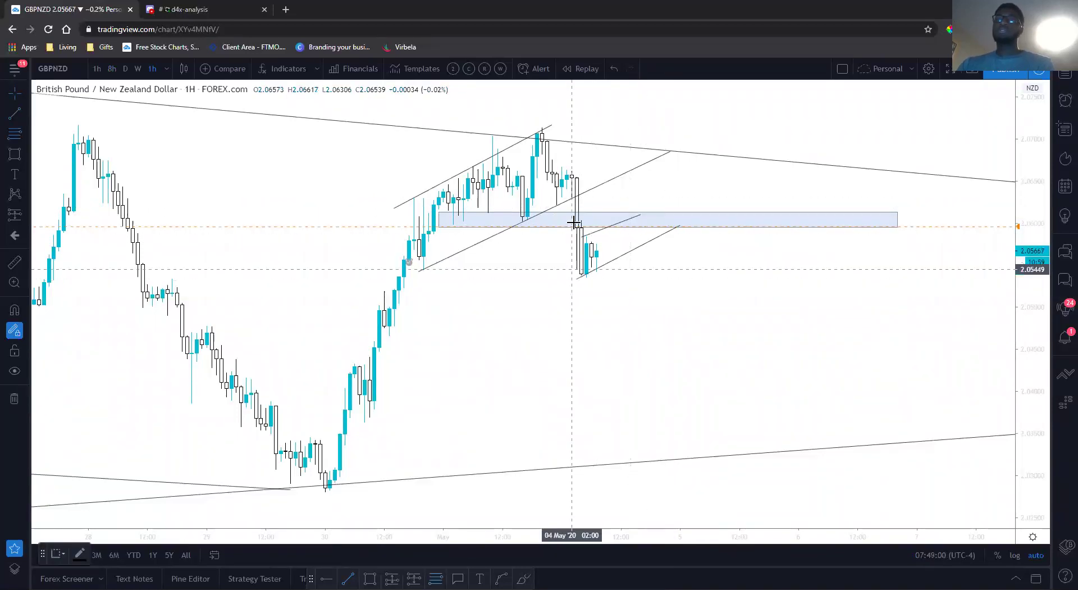
left_click(542, 129)
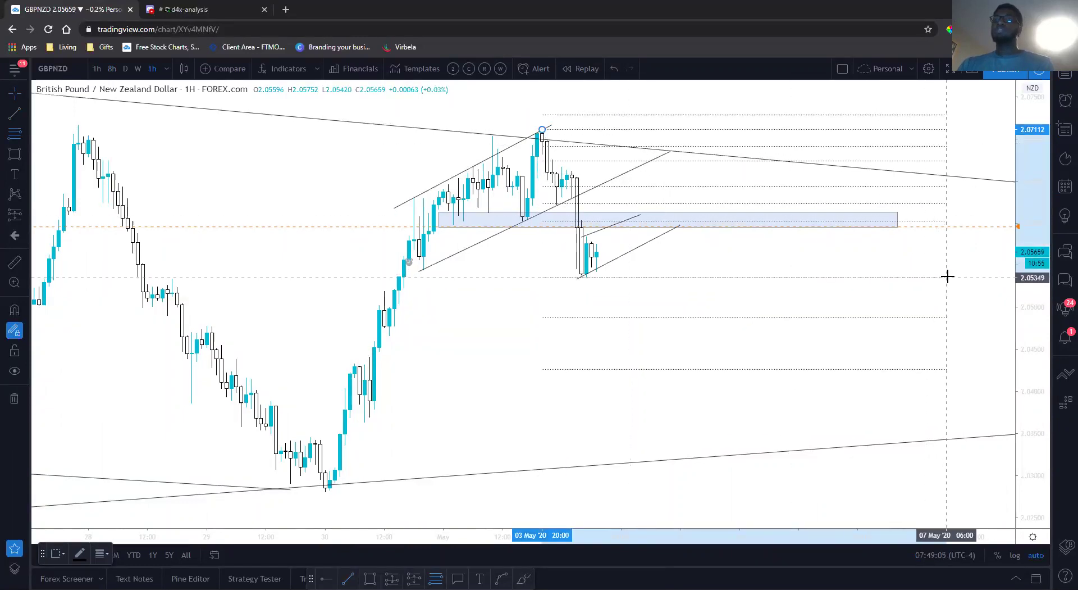
left_click(948, 277)
key("Escape")
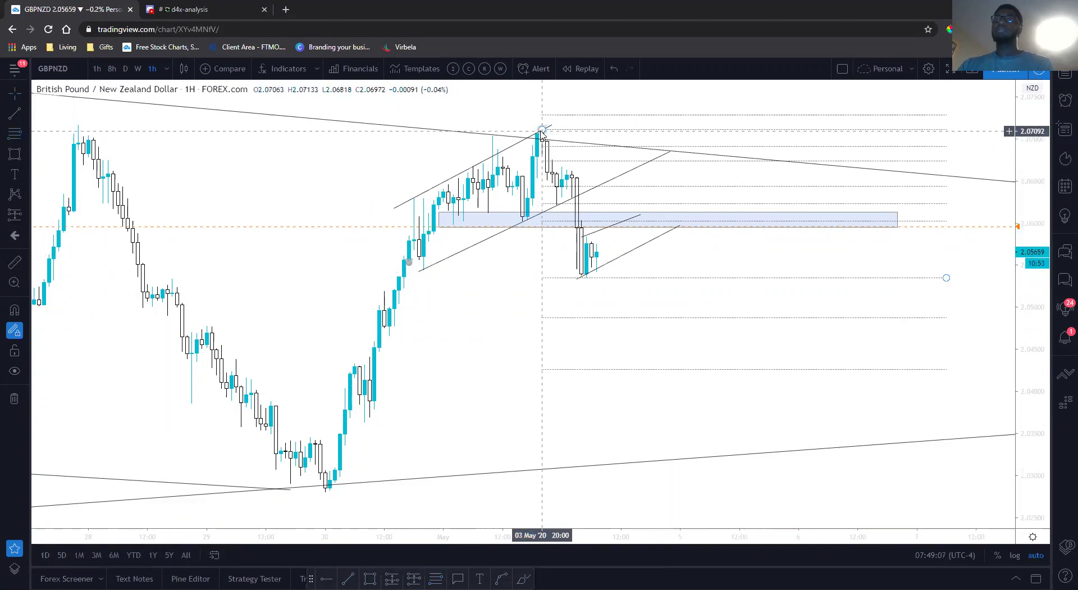
left_click_drag(542, 129, 571, 169)
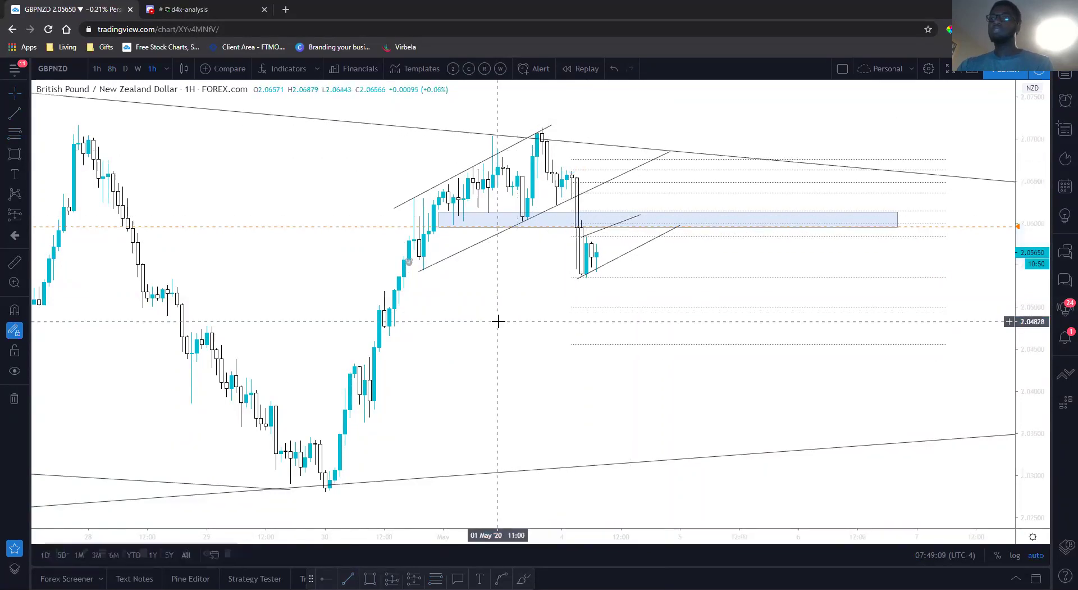
left_click(937, 216)
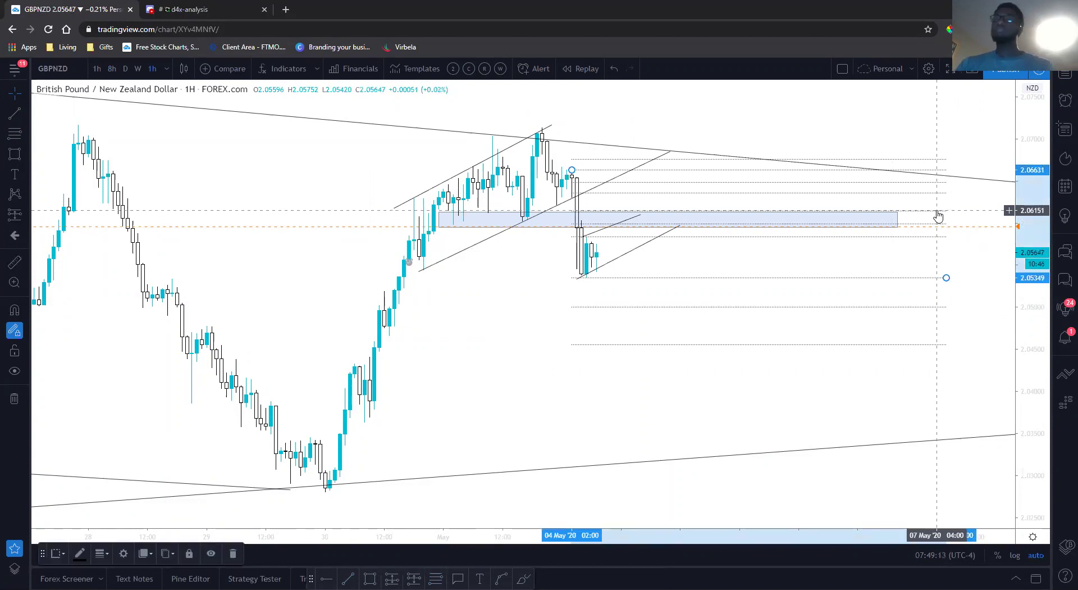
Step: Delete the Fibonacci retracement and switch GBPNZD to the 15-minute timeframe, with the 4 May pullback in view
key("Delete")
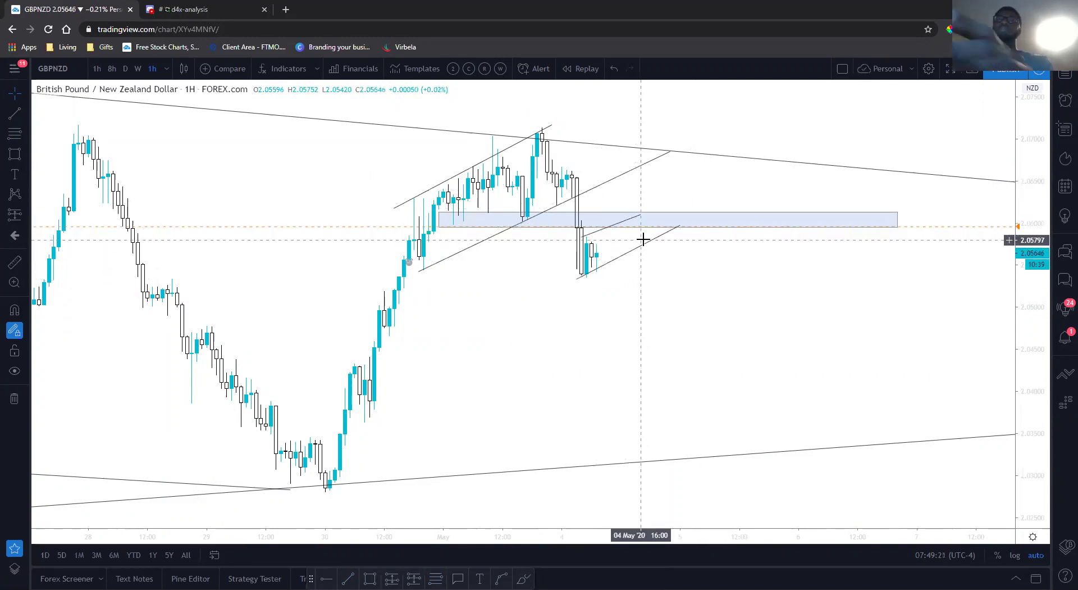
type("15")
key("Return")
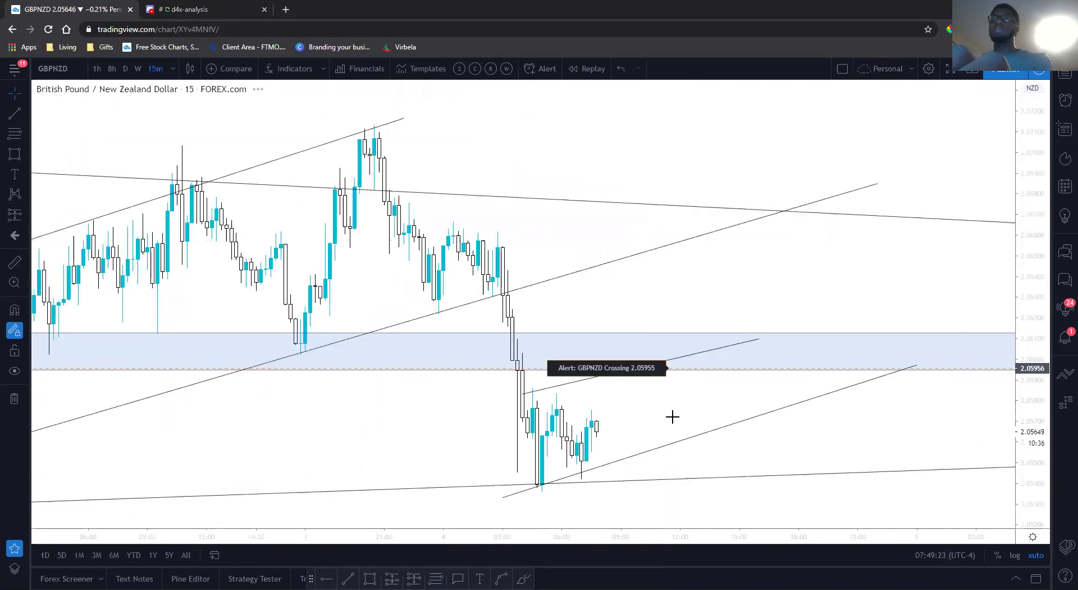
scroll(589, 382, "down", 5)
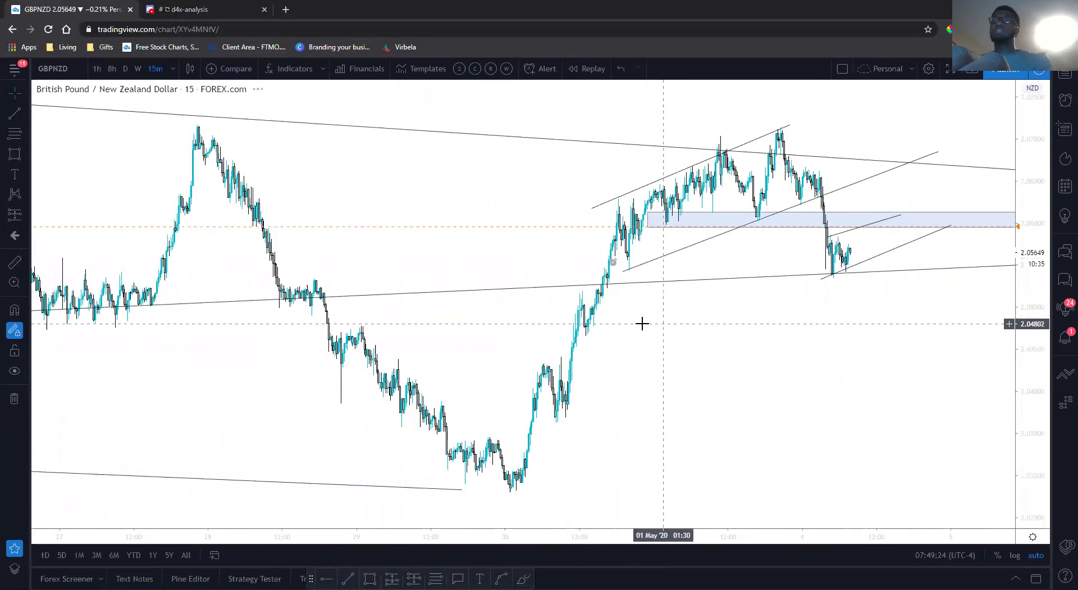
left_click_drag(654, 281, 695, 479)
left_click_drag(765, 394, 517, 361)
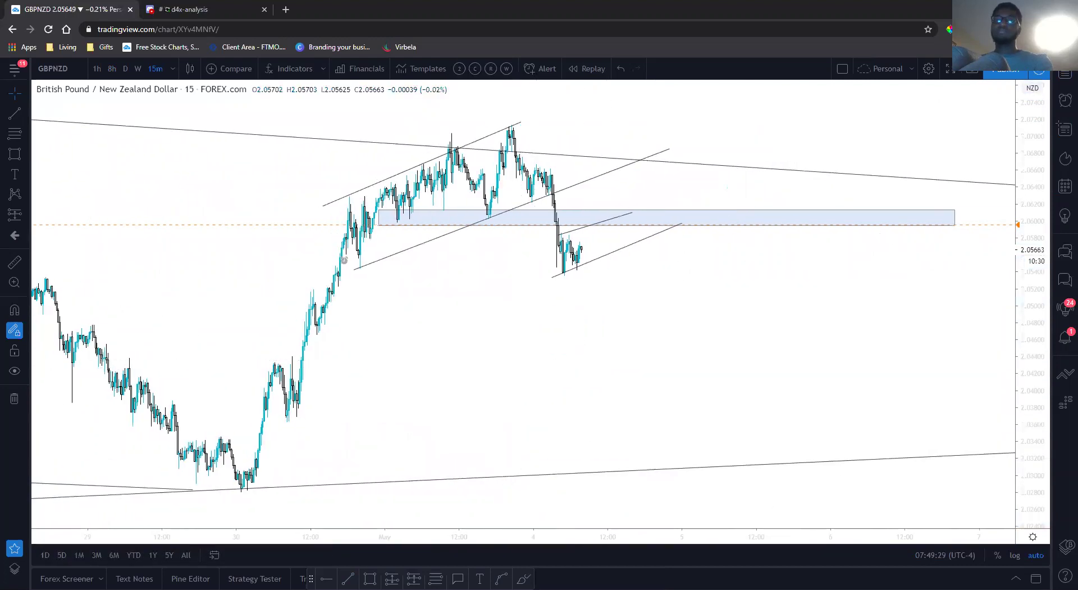
Step: Place a short position on GBPNZD beside the pullback, with its entry at the blue zone's lower edge at 2.05939
left_click(414, 578)
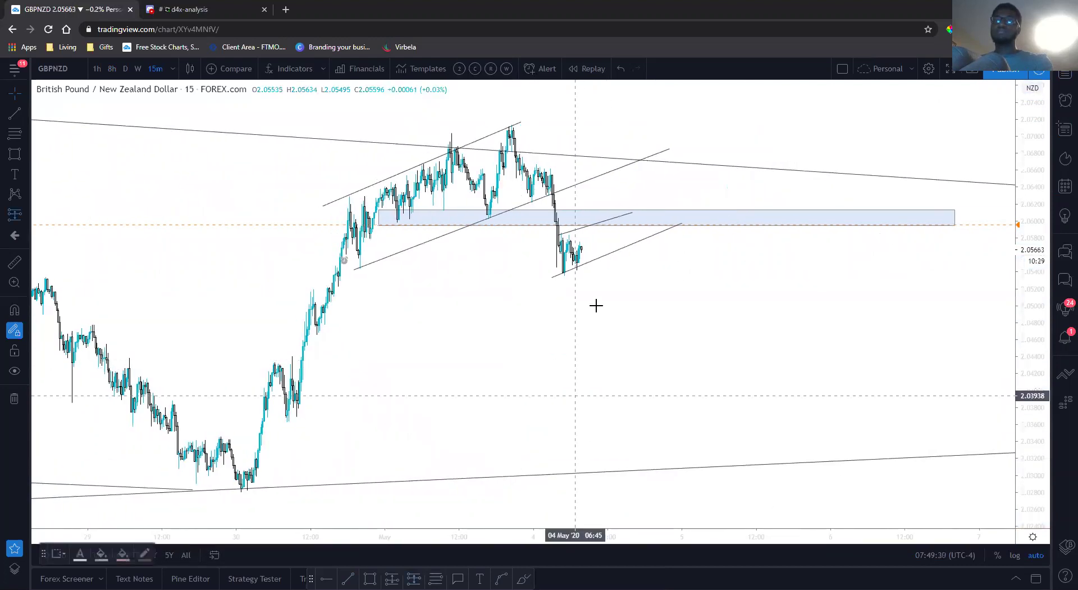
left_click(605, 226)
left_click(785, 301)
left_click(657, 244)
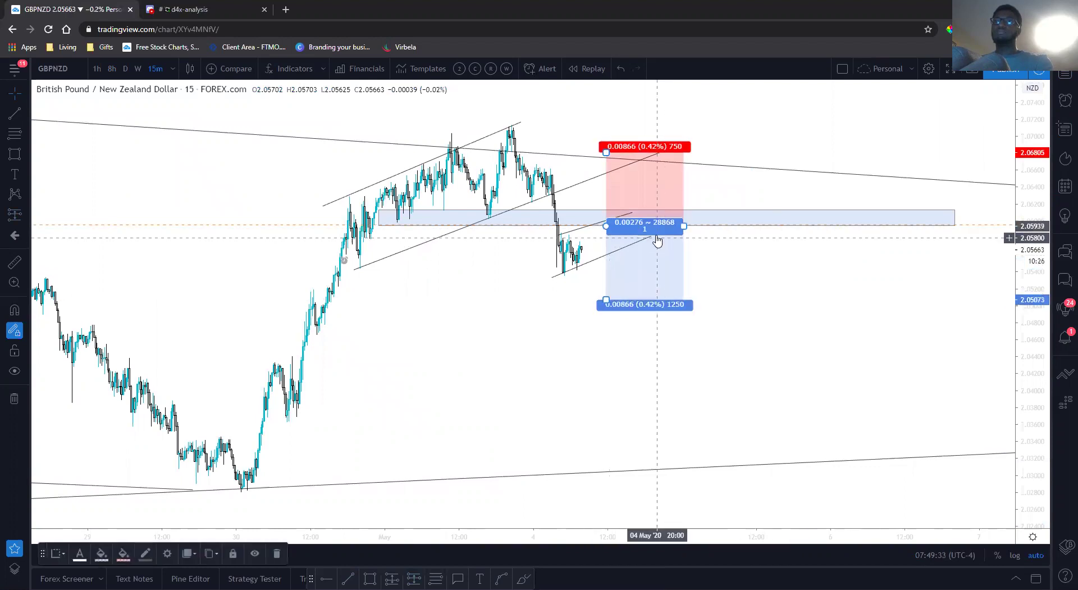
Step: Draw a Fibonacci retracement from 2.07118 at the 3 May high down to 2.05376
left_click(523, 578)
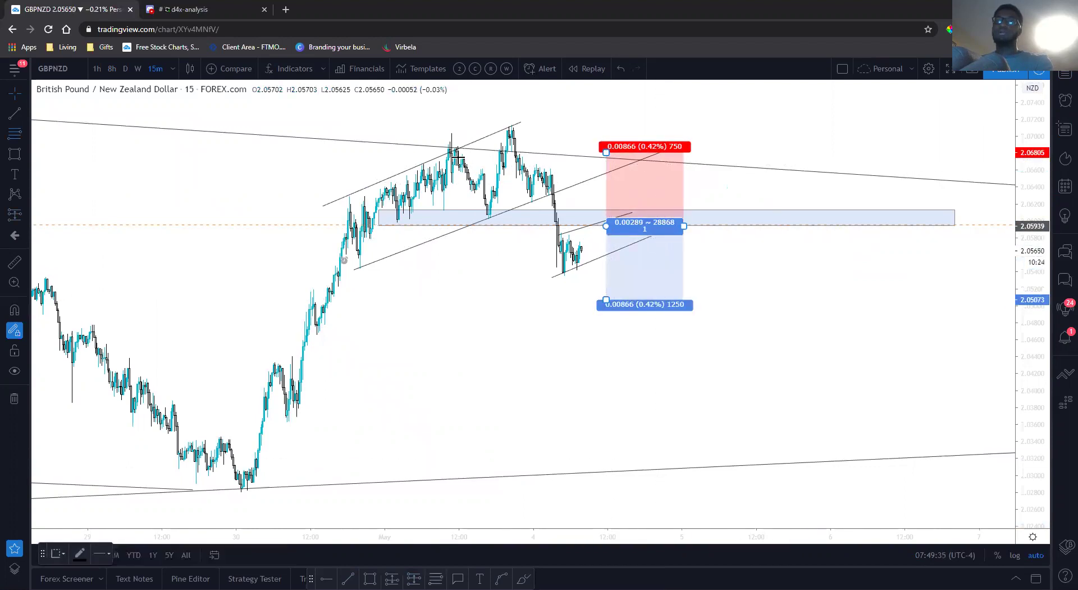
left_click(505, 124)
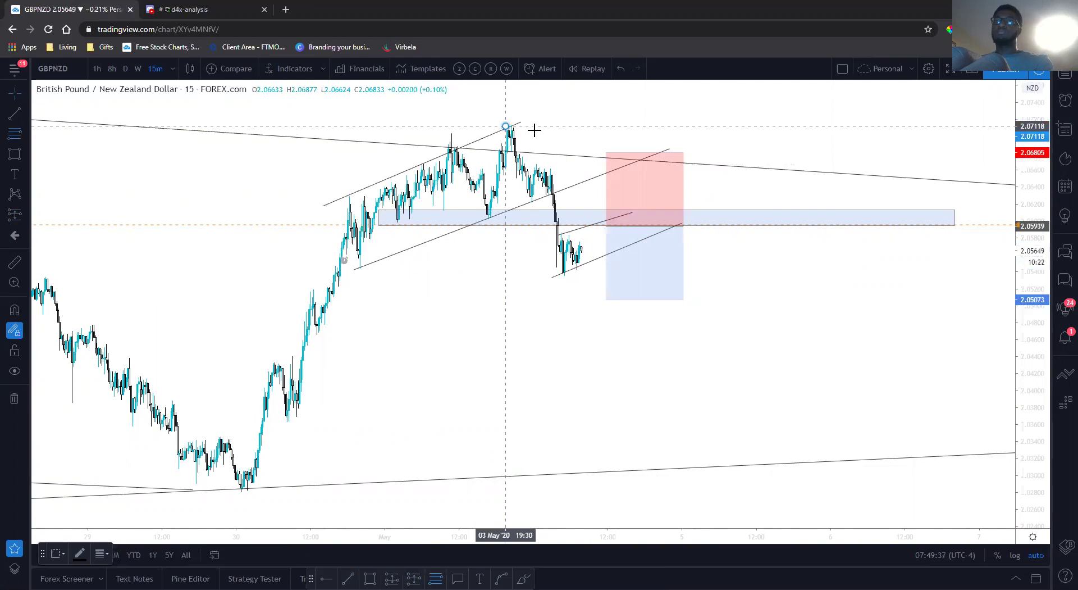
left_click(991, 272)
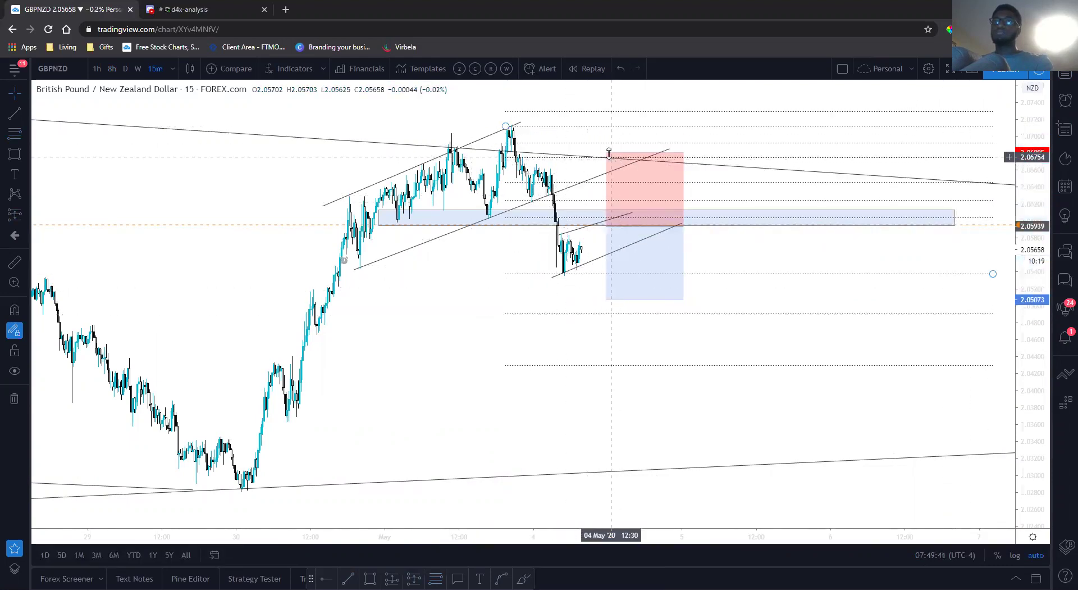
Step: Set the short position's stop to 2.06522 and its target to 2.04773, and delete the Fibonacci retracement
left_click_drag(606, 151, 606, 177)
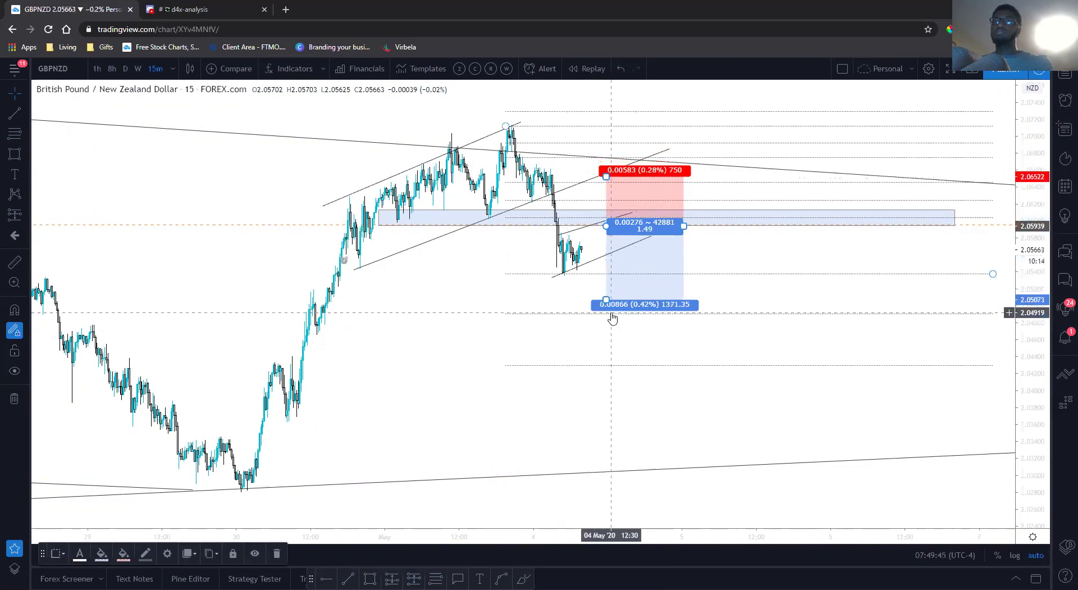
mouse_move(608, 319)
left_mouse_down()
mouse_move(607, 337)
mouse_move(609, 325)
left_mouse_up()
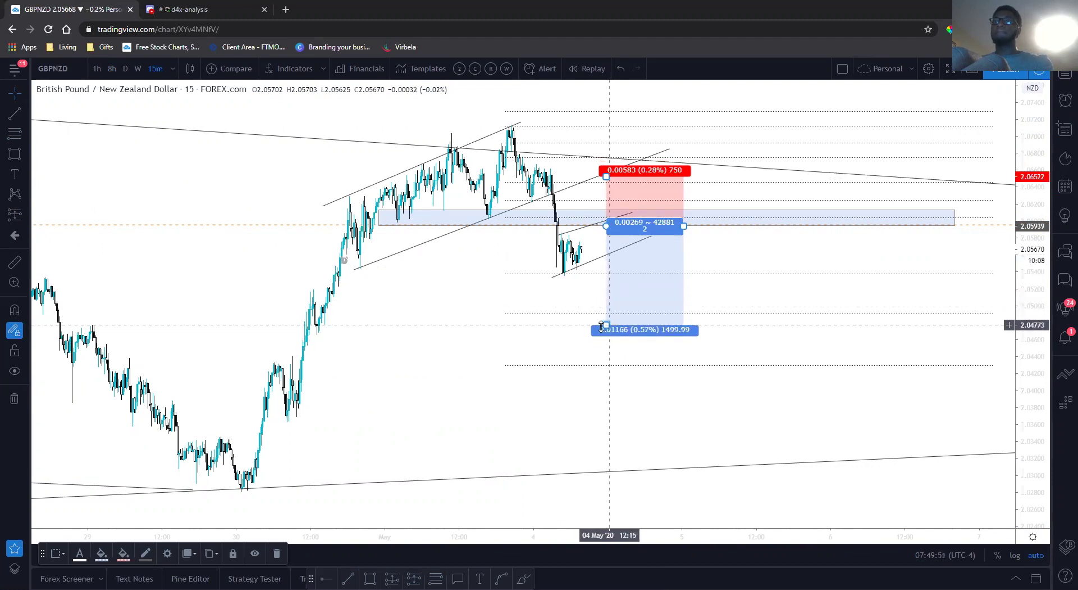
left_click(595, 321)
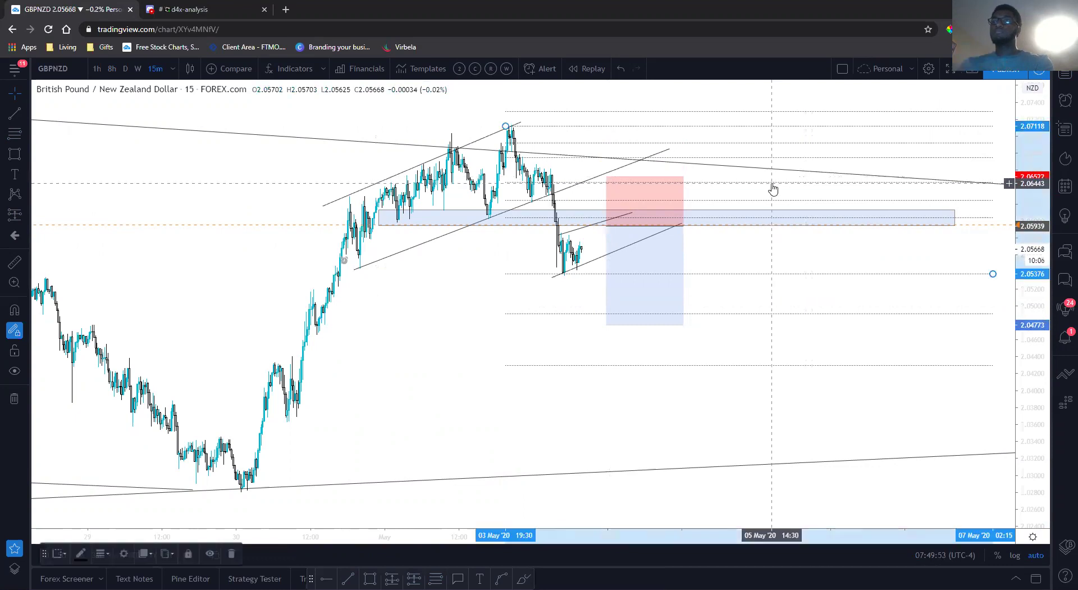
key("Delete")
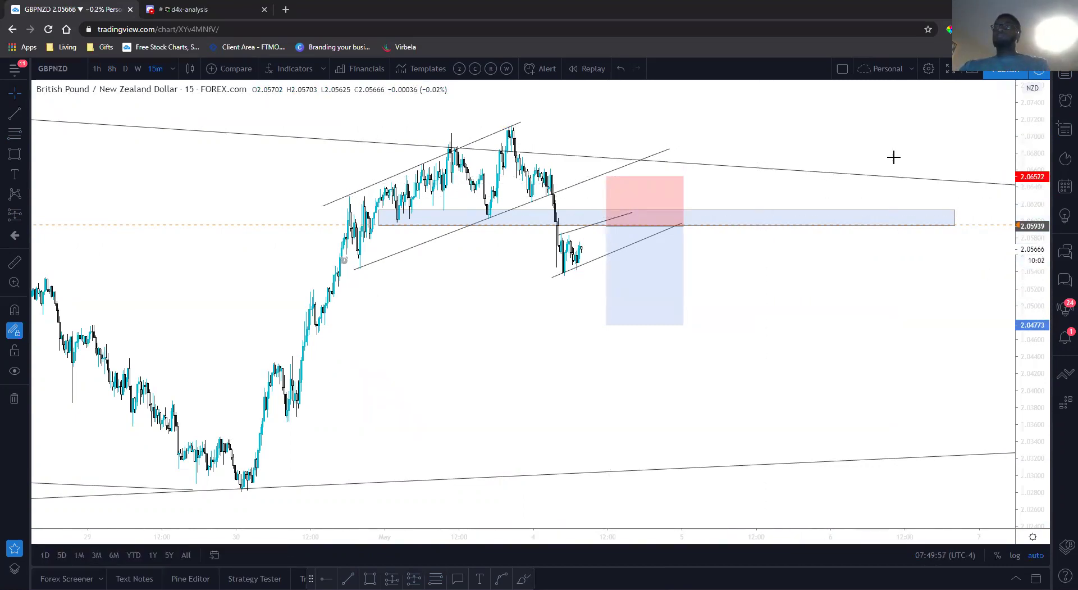
Step: Create a snapshot link of the GBPNZD chart, post it in Discord's d4x-analysis channel, and return to TradingView
key("alt+s")
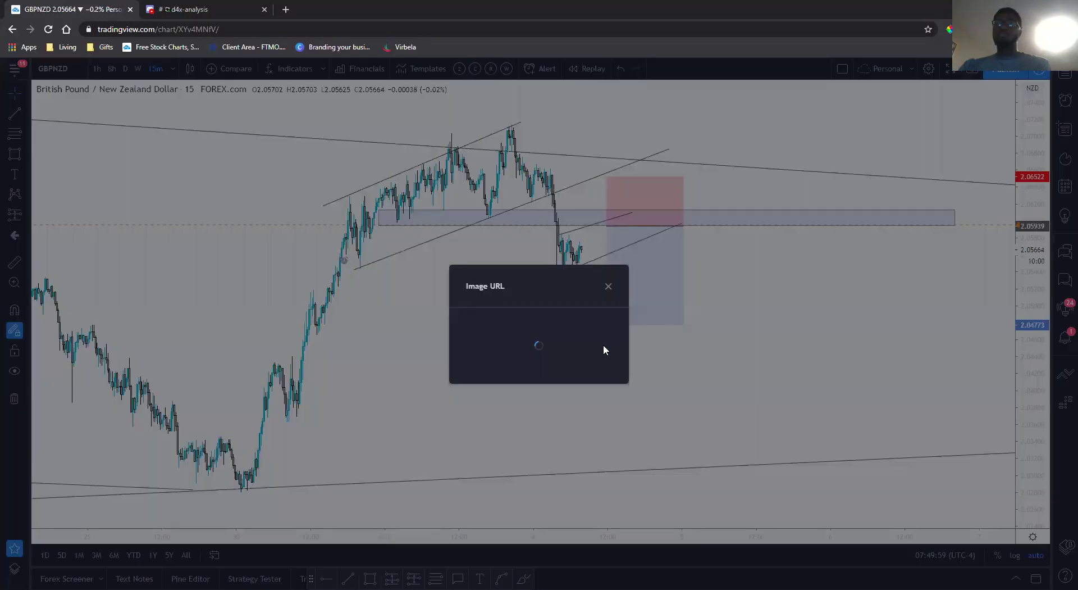
left_click(588, 347)
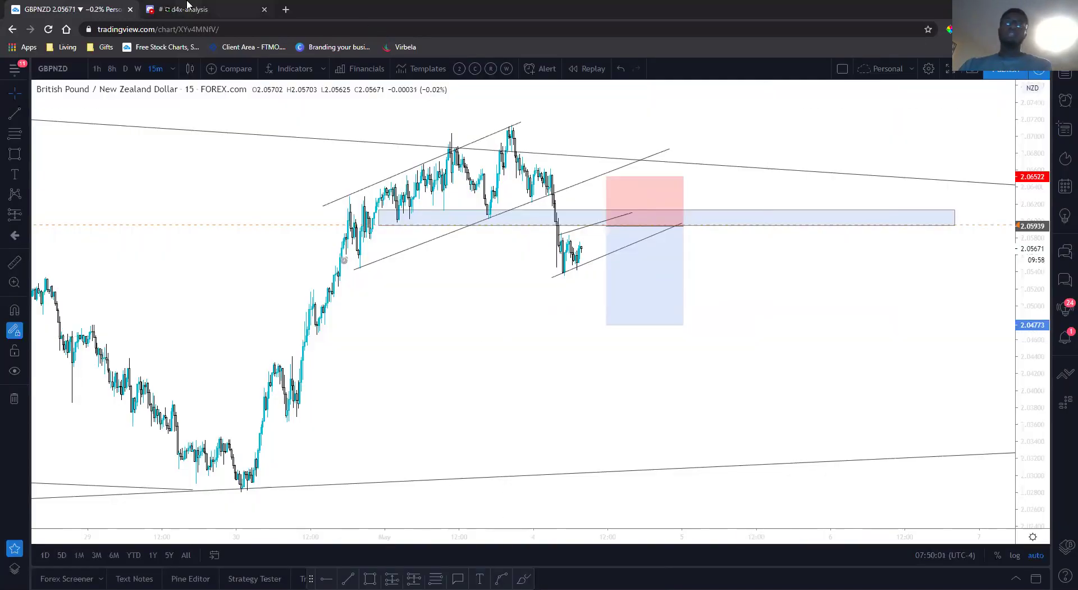
key("ctrl+Tab")
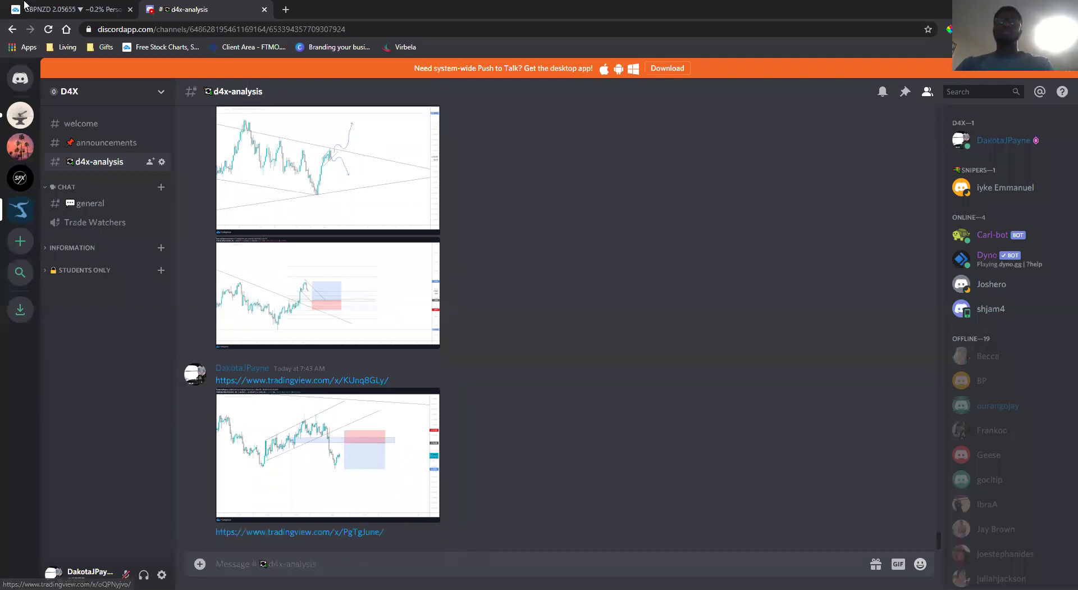
key("ctrl+Tab")
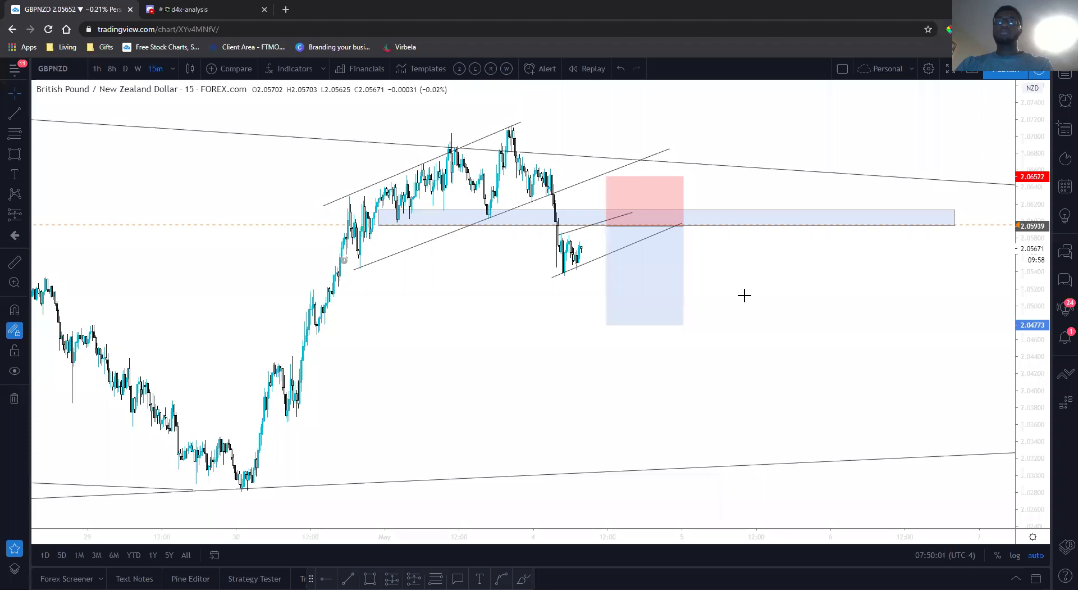
Step: Change the message of the GBPNZD alert at 2.05955 to "wAIT FOR JCP"
double_click(987, 226)
left_click_drag(618, 454, 248, 429)
type("wAIT FOR JCP")
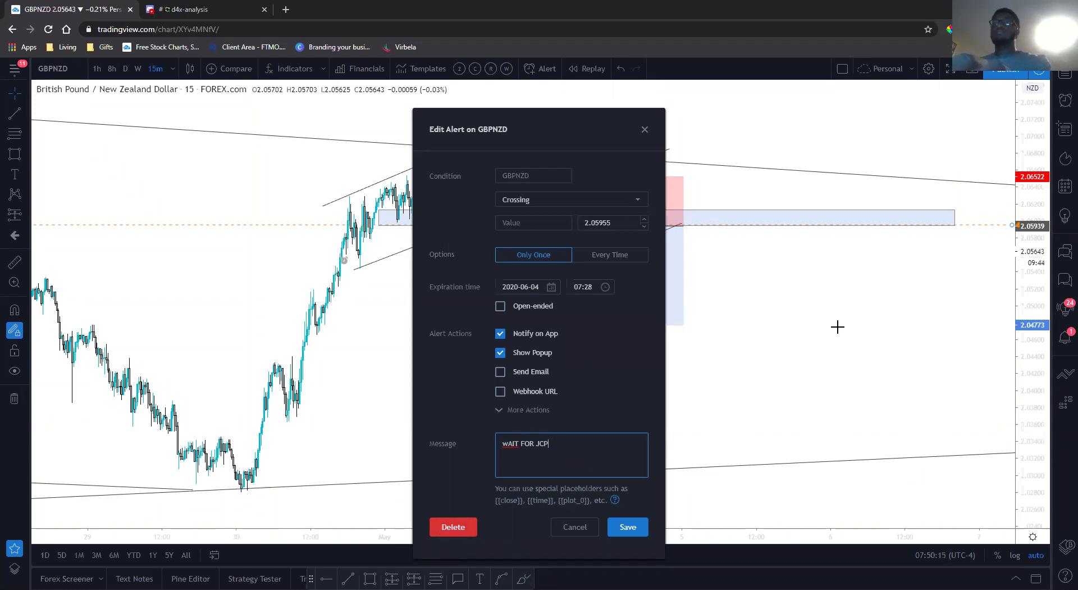
key("Escape")
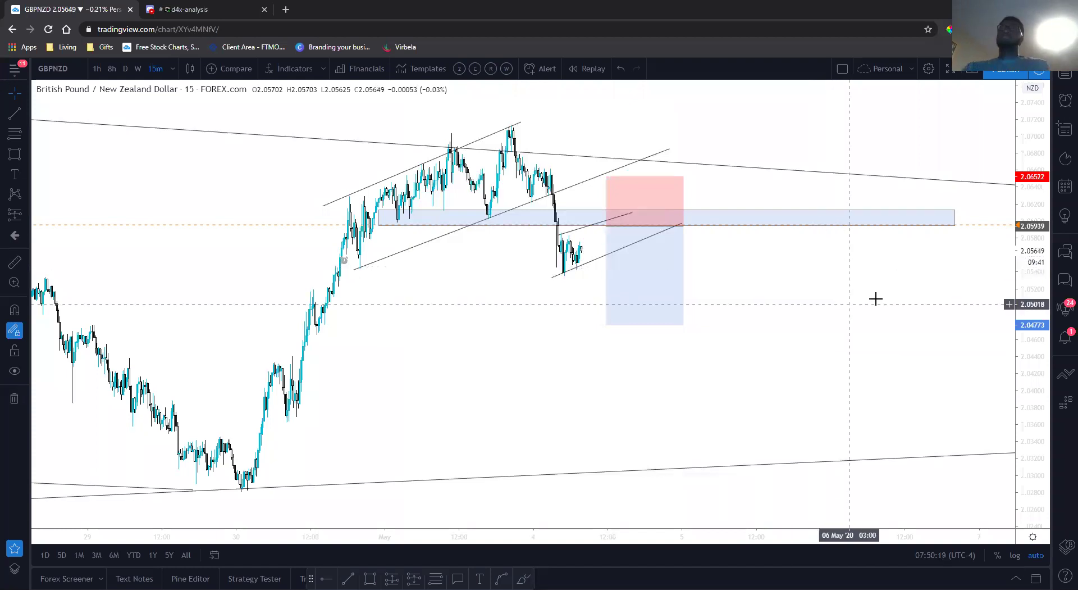
left_click_drag(876, 299, 842, 298)
scroll(806, 298, "up", 3)
left_click_drag(722, 337, 891, 290)
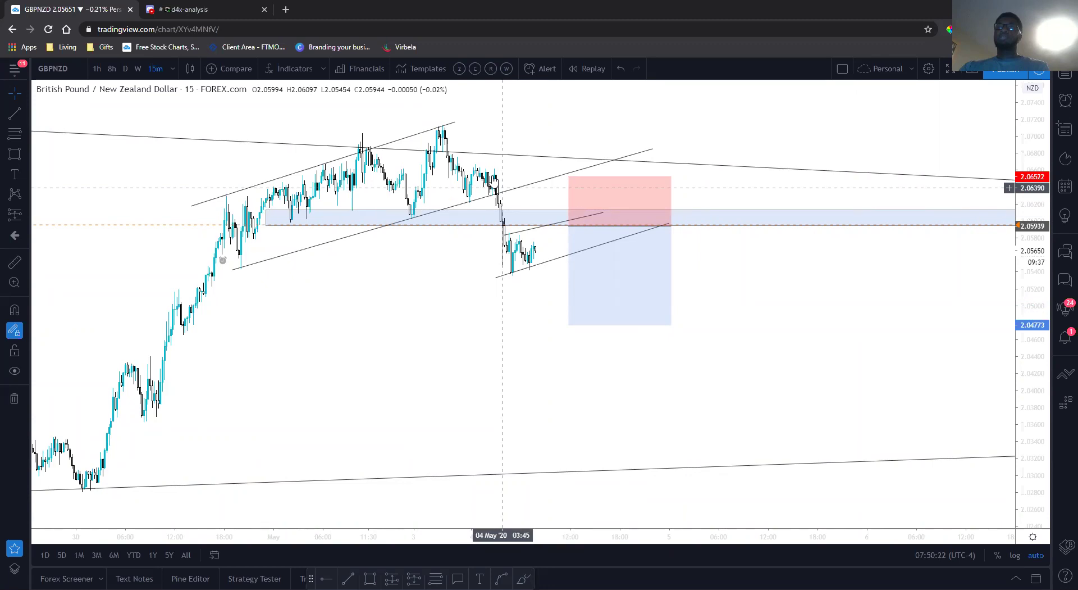
left_click(607, 219)
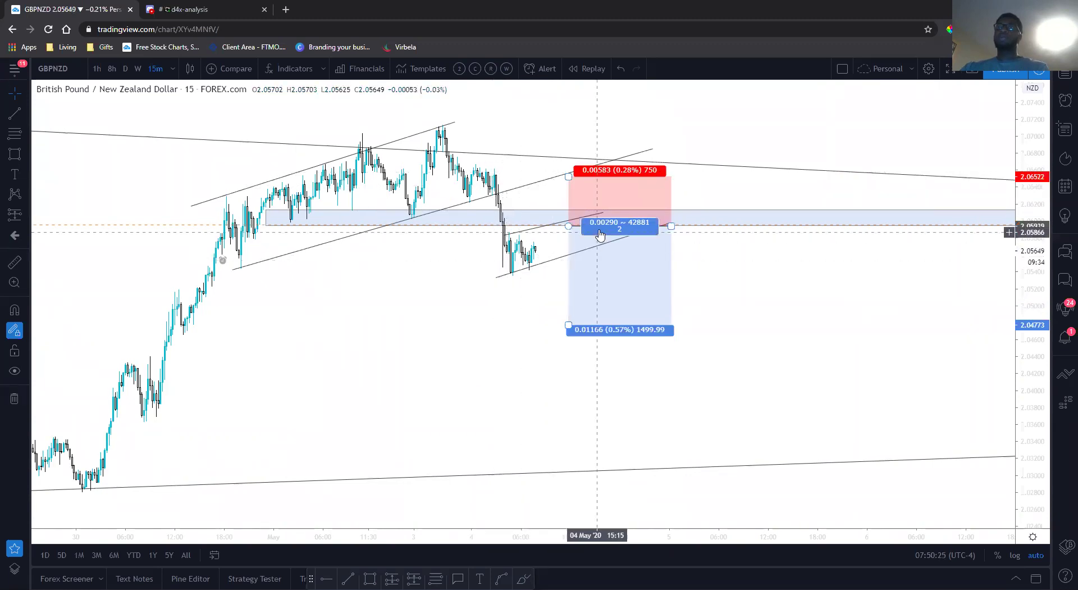
left_click(604, 214)
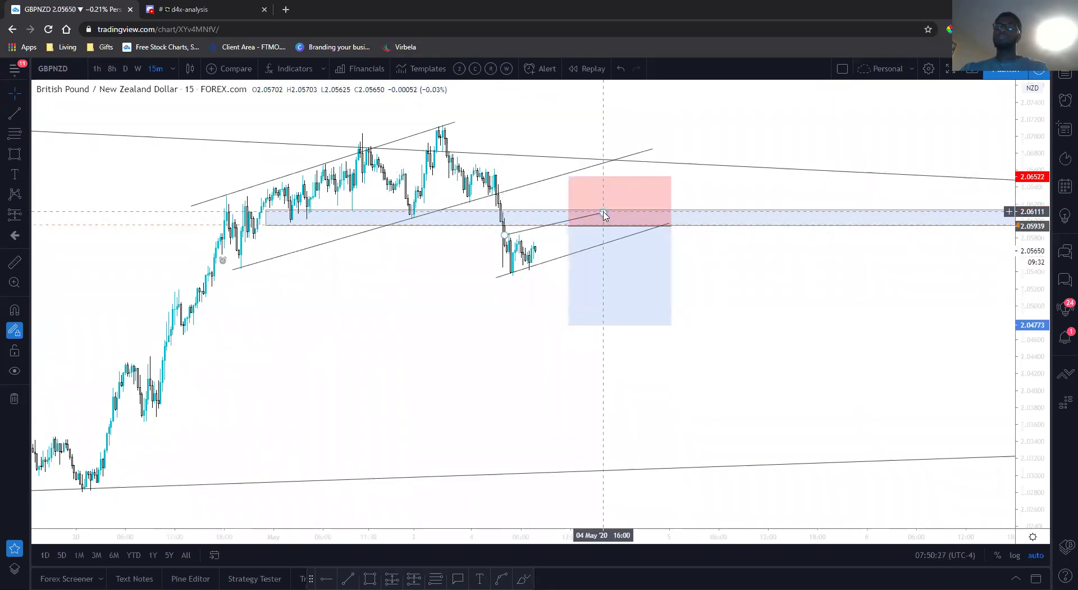
left_click(701, 189)
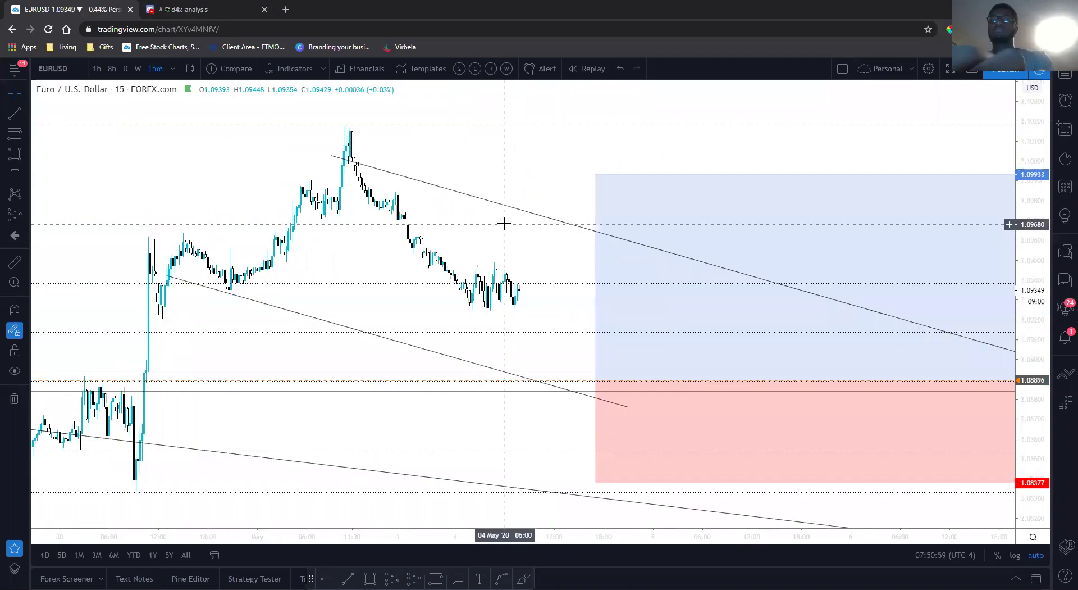
Step: Switch EURUSD to the 4-hour and 8-hour timeframes to view the long position and Fibonacci levels
type("4h")
key("Return")
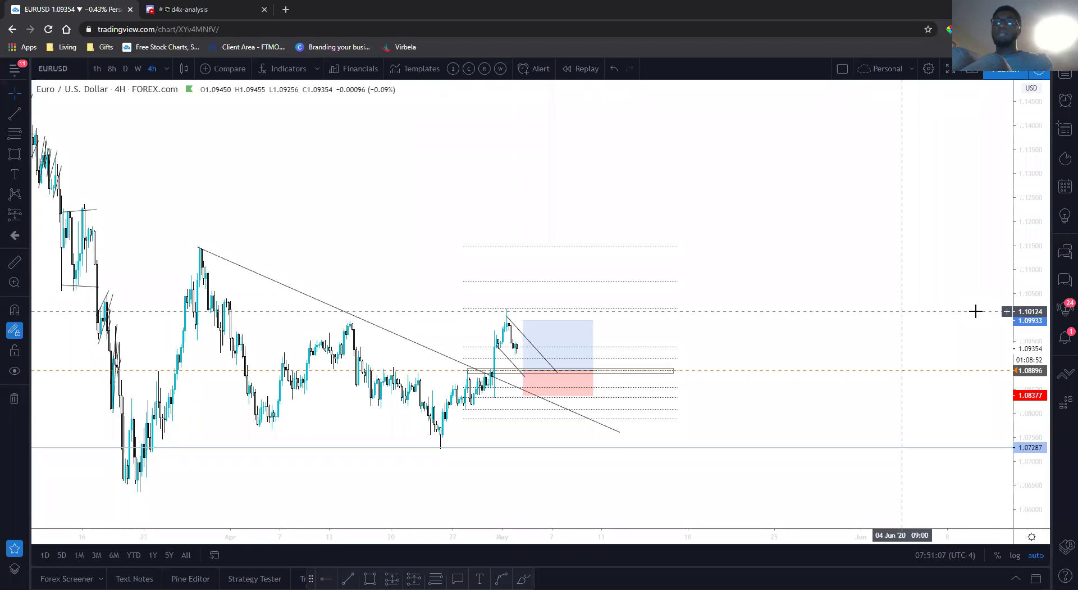
type("1")
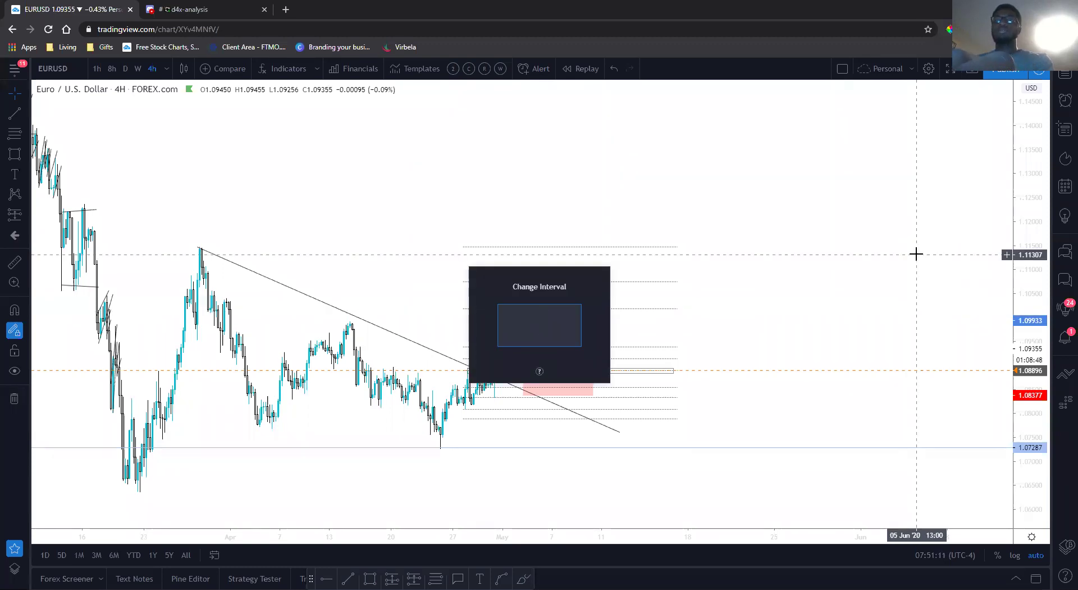
type("8h")
key("Return")
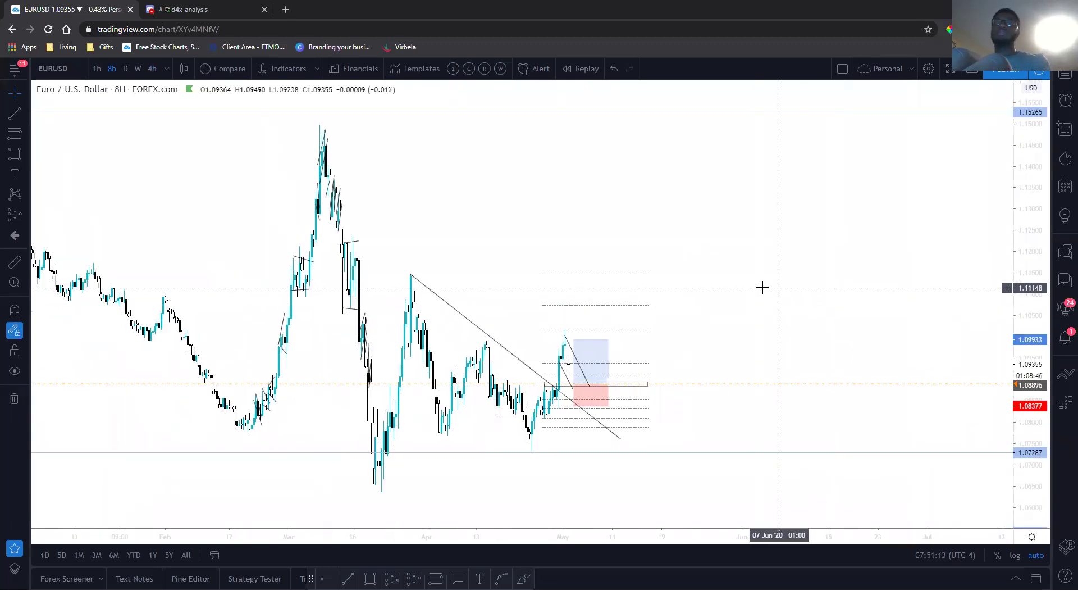
Step: Examine EURUSD's price history around the horizontal levels on the monthly and weekly timeframes
scroll(754, 287, "up", 3)
type("1M")
key("Return")
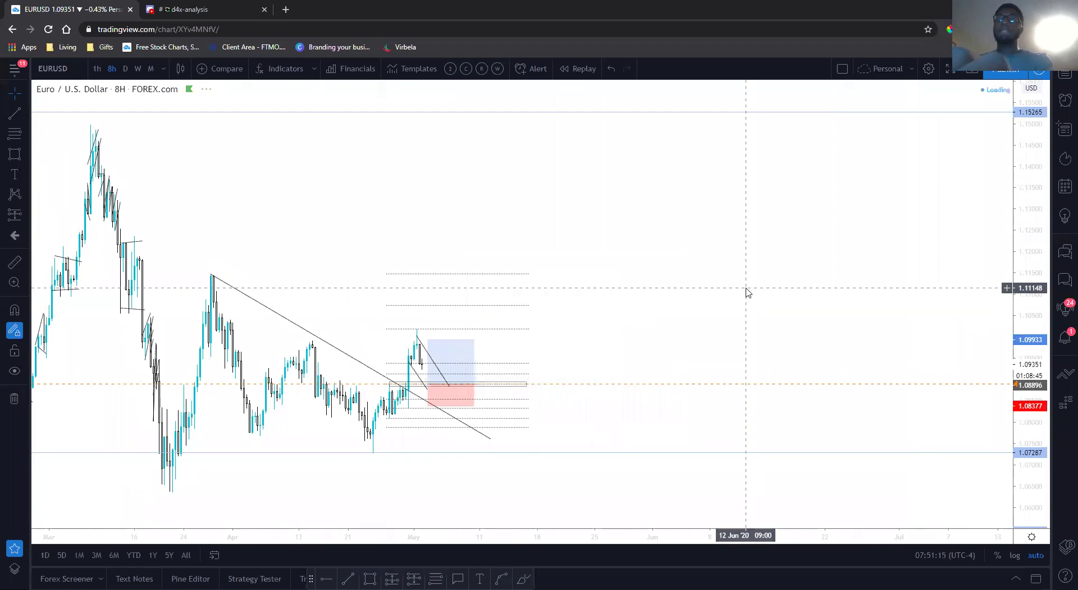
scroll(661, 294, "up", 5)
scroll(650, 325, "down", 5)
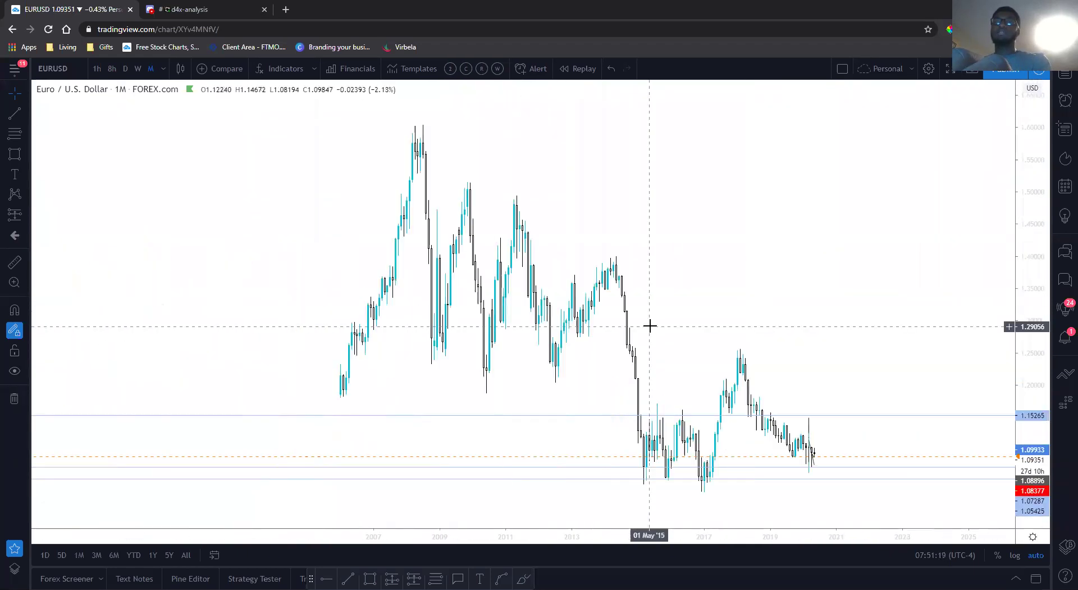
scroll(674, 345, "up", 3)
scroll(614, 317, "up", 5)
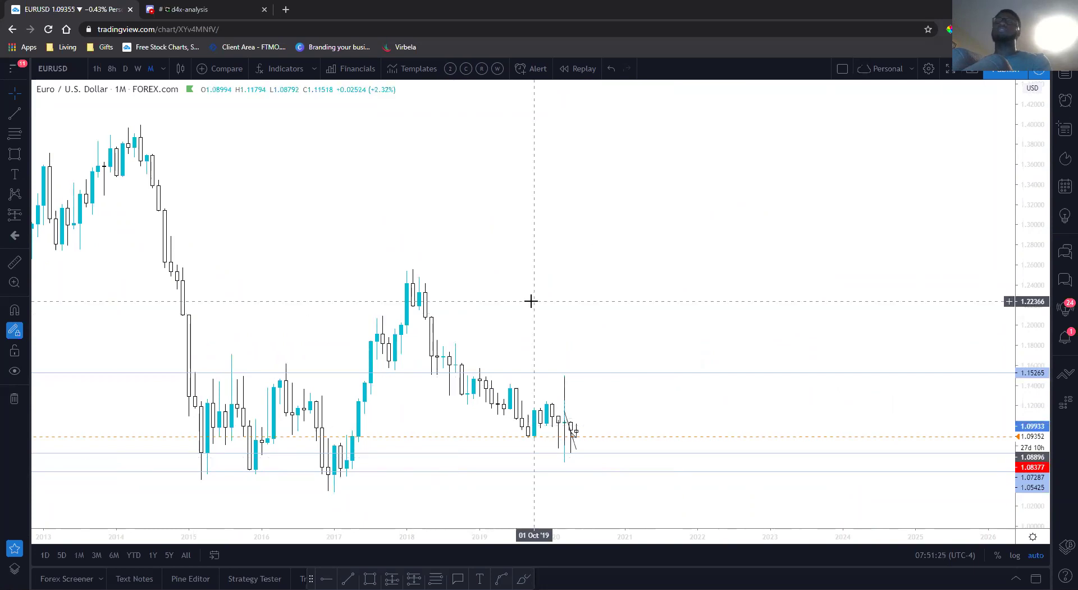
left_click_drag(543, 269, 519, 279)
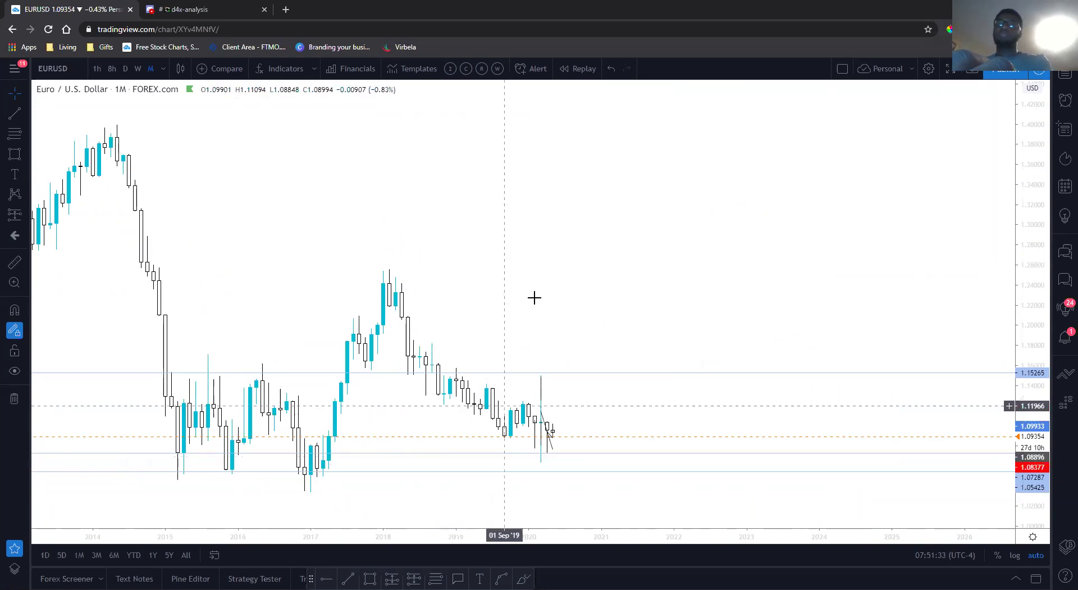
scroll(534, 298, "up", 2)
left_click_drag(510, 323, 550, 323)
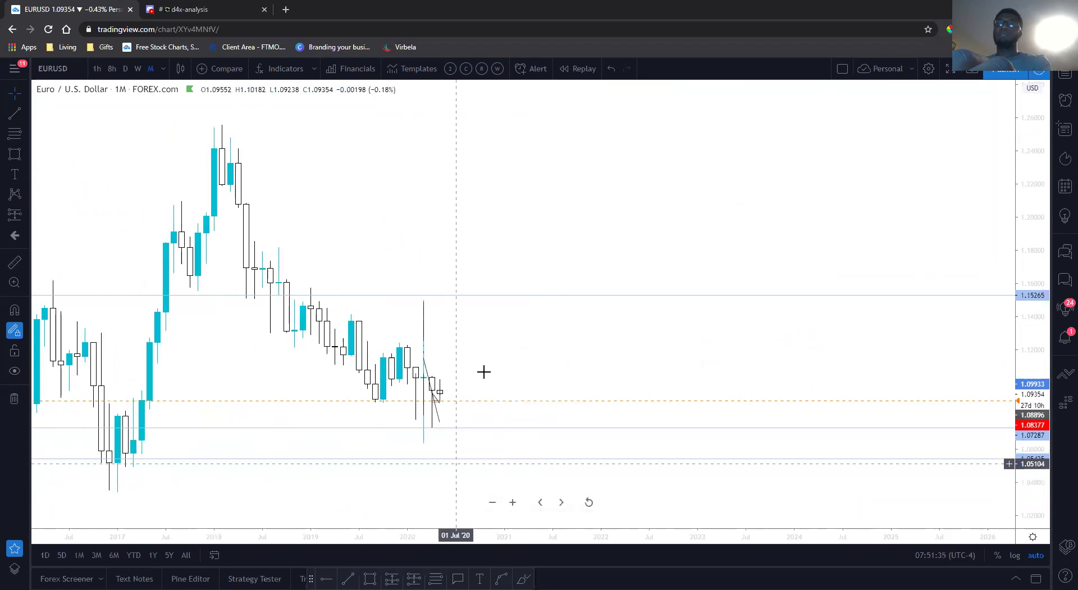
left_click_drag(548, 360, 632, 325)
left_click_drag(475, 350, 564, 336)
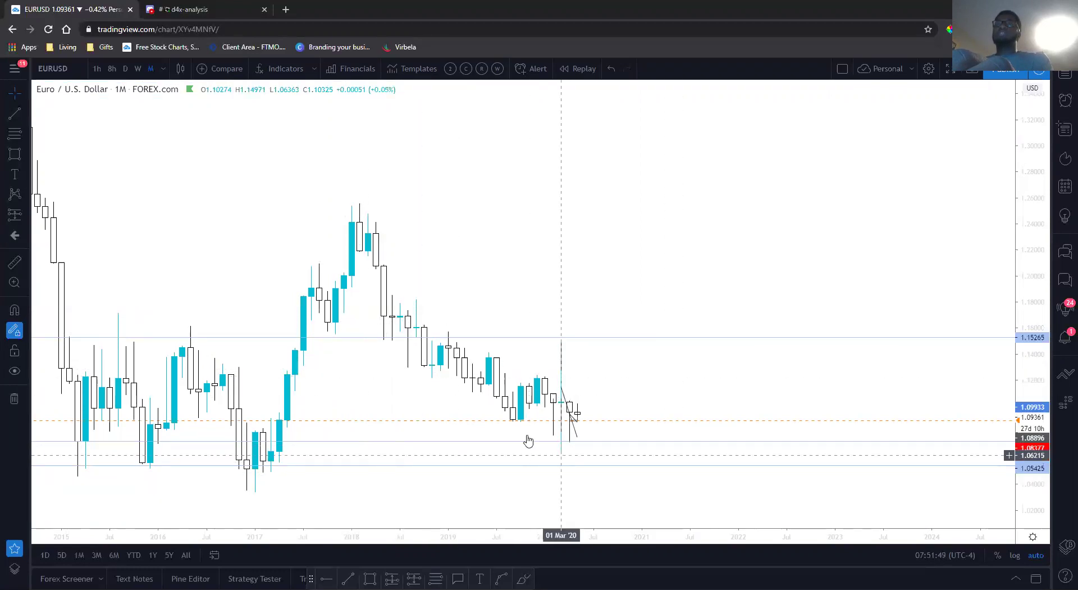
type("1W")
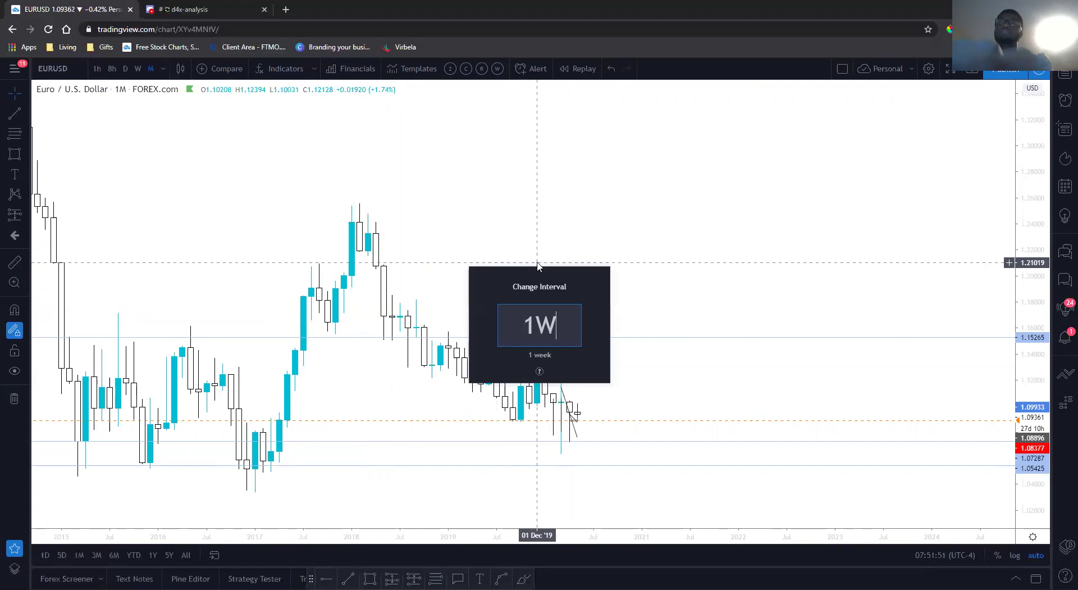
key("Return")
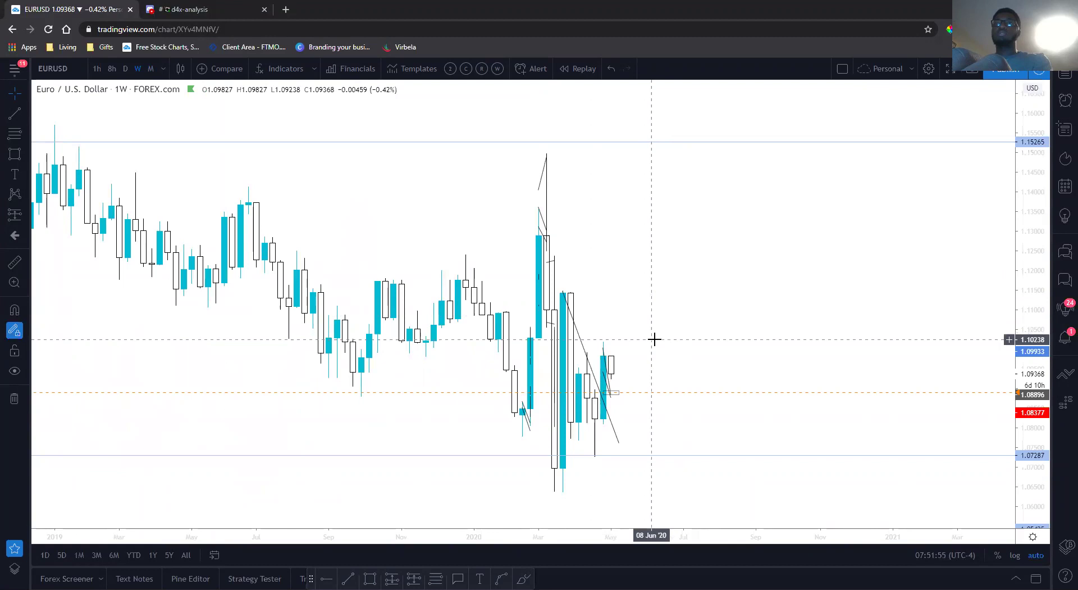
Step: Remove all drawings from the EURUSD chart and return it to the monthly timeframe
left_click(15, 398)
left_click(70, 402)
type("1M")
key("Return")
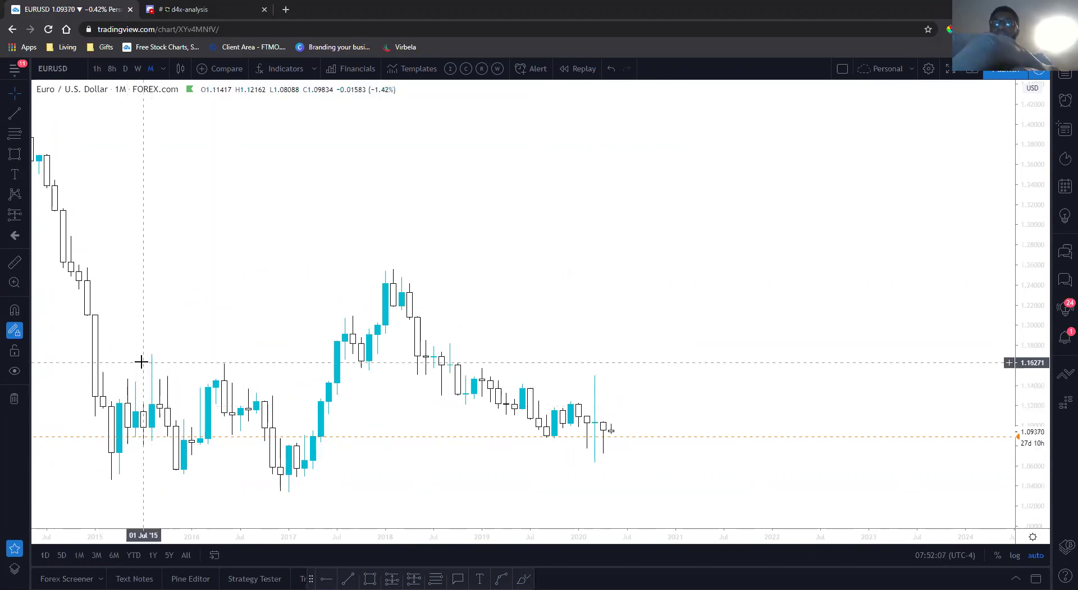
Step: Place horizontal lines on the EURUSD monthly chart at about 1.16271 and 1.03468, around the 2015–2017 highs and lows
key("alt+h")
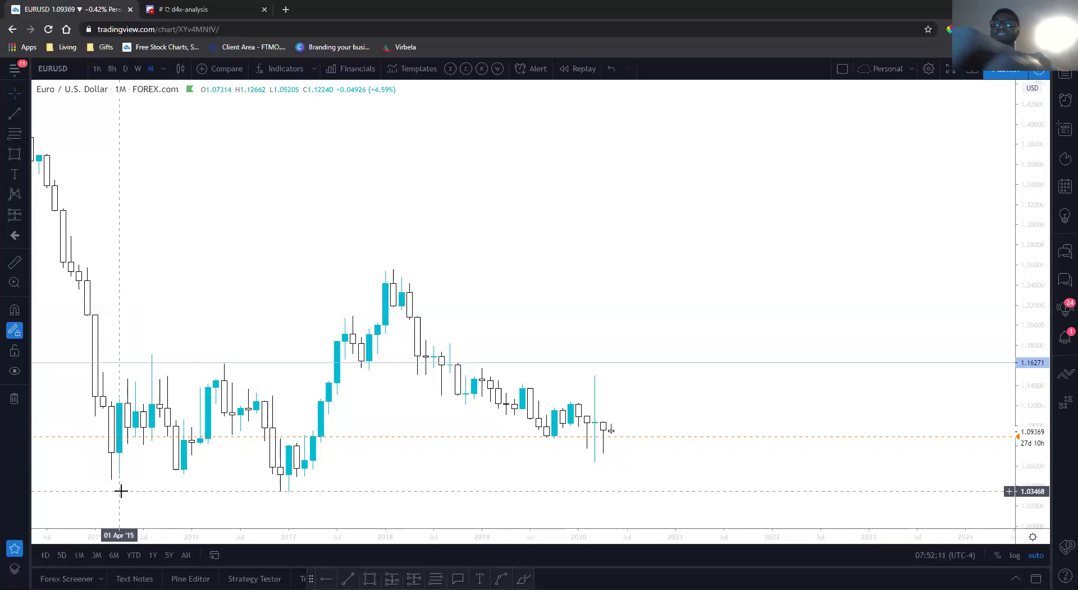
right_click(612, 375)
left_click(636, 386)
left_click(560, 528)
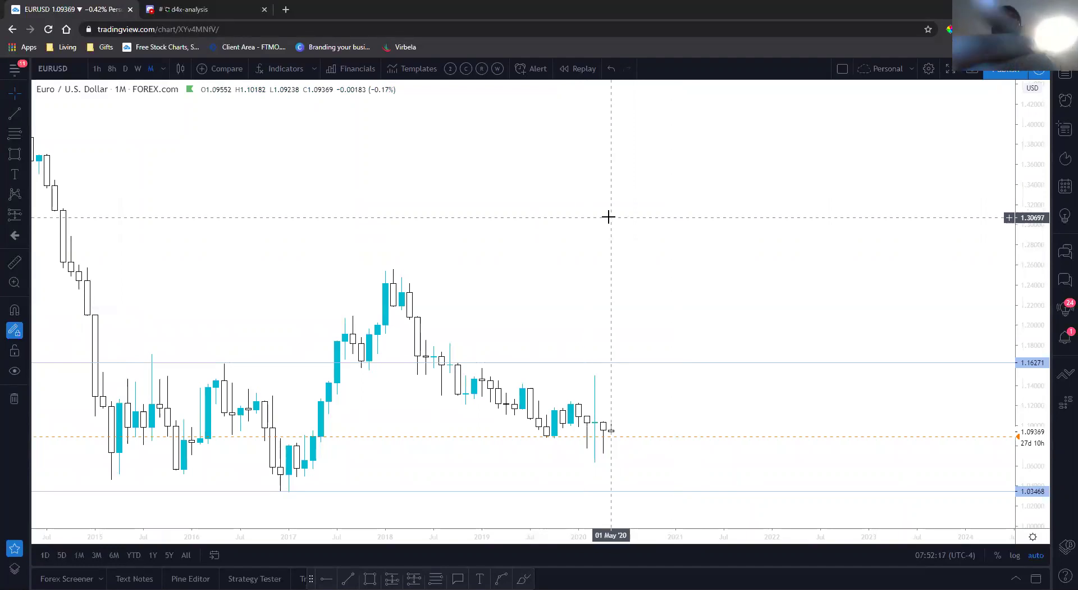
Step: Switch EURUSD to the weekly timeframe and examine recent price action between the two horizontal lines
type("1w")
key("Return")
scroll(646, 308, "down", 12)
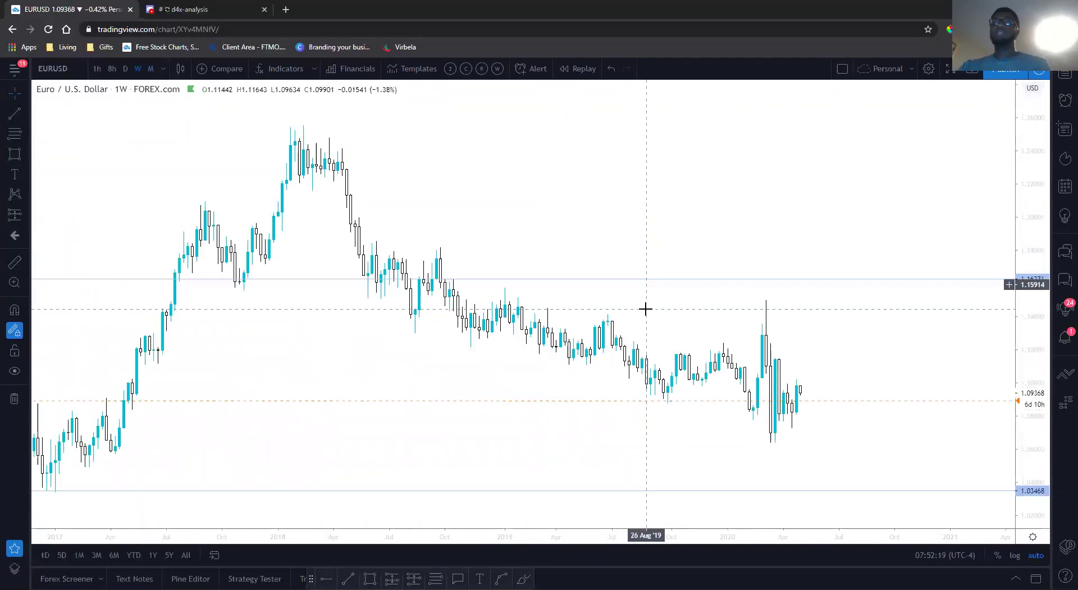
scroll(679, 320, "up", 8)
scroll(683, 321, "up", 5)
left_click_drag(613, 304, 778, 295)
left_click_drag(1027, 176, 1004, 313)
left_click_drag(804, 249, 776, 229)
left_click_drag(1034, 199, 1027, 322)
left_click_drag(856, 262, 876, 285)
left_click_drag(1029, 276, 1027, 261)
left_click_drag(887, 264, 905, 255)
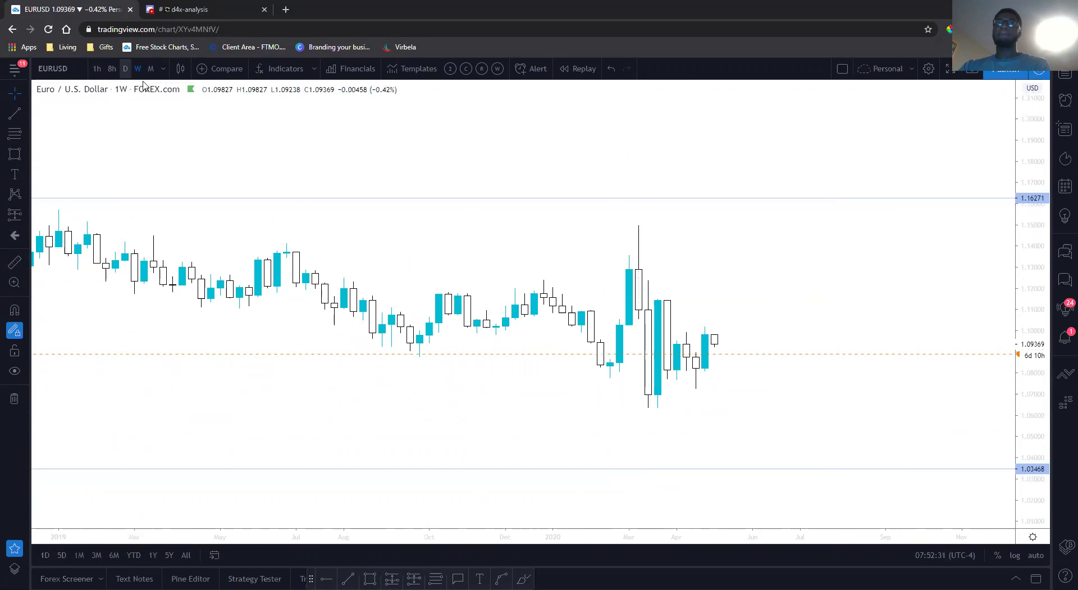
Step: On EURUSD's daily chart, move the horizontal lines to the March 2020 high at about 1.14879 and low at about 1.06353
left_click(125, 68)
mouse_move(554, 509)
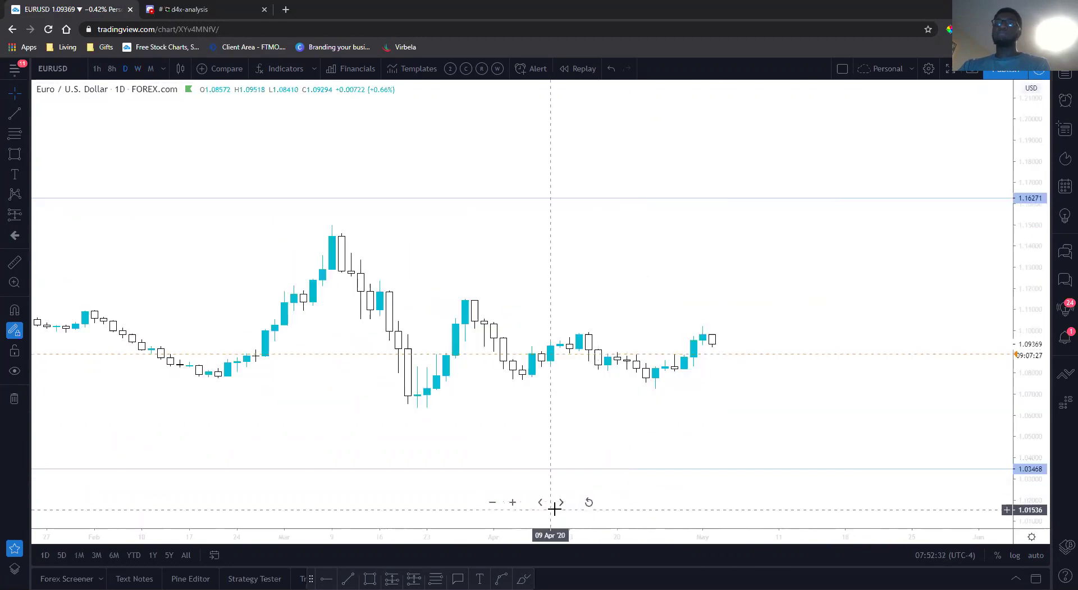
left_click(589, 503)
left_click_drag(678, 413, 409, 418)
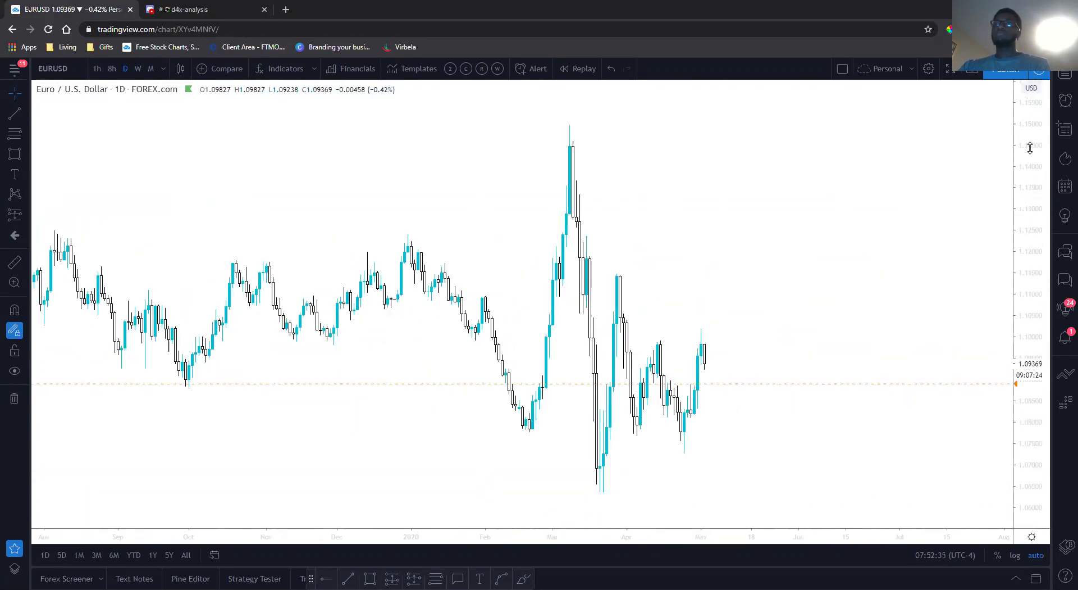
left_click_drag(1030, 148, 1034, 217)
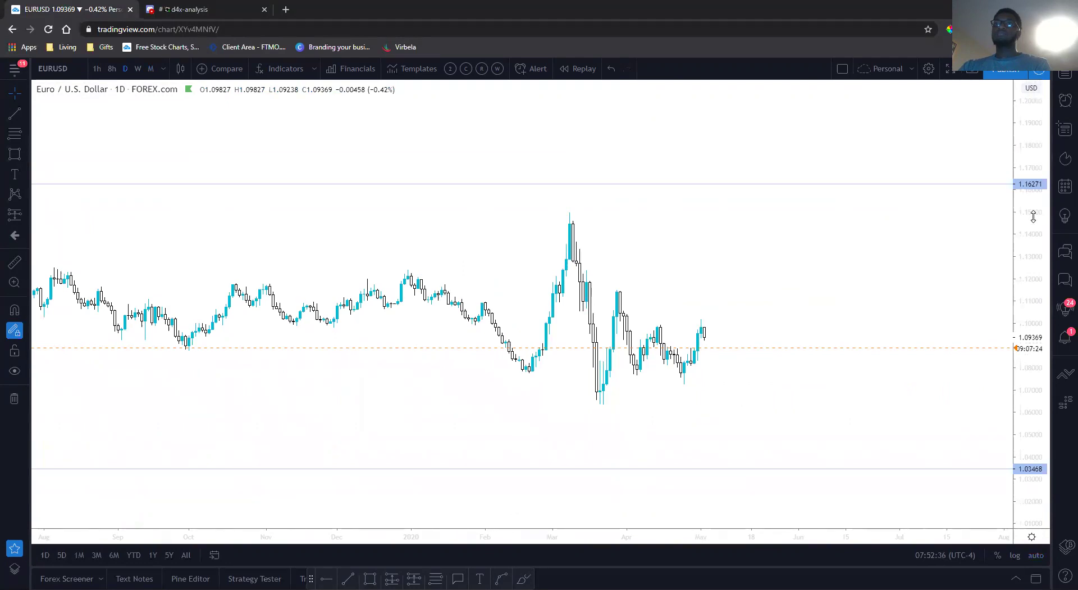
scroll(767, 251, "down", 6)
scroll(773, 250, "up", 4)
scroll(711, 197, "down", 5)
scroll(711, 197, "down", 2)
mouse_move(722, 182)
left_mouse_down()
mouse_move(726, 214)
mouse_move(586, 196)
left_mouse_up()
scroll(881, 308, "up", 8)
left_click_drag(554, 276, 693, 297)
scroll(760, 294, "up", 5)
left_click_drag(563, 486, 562, 422)
left_click(623, 308)
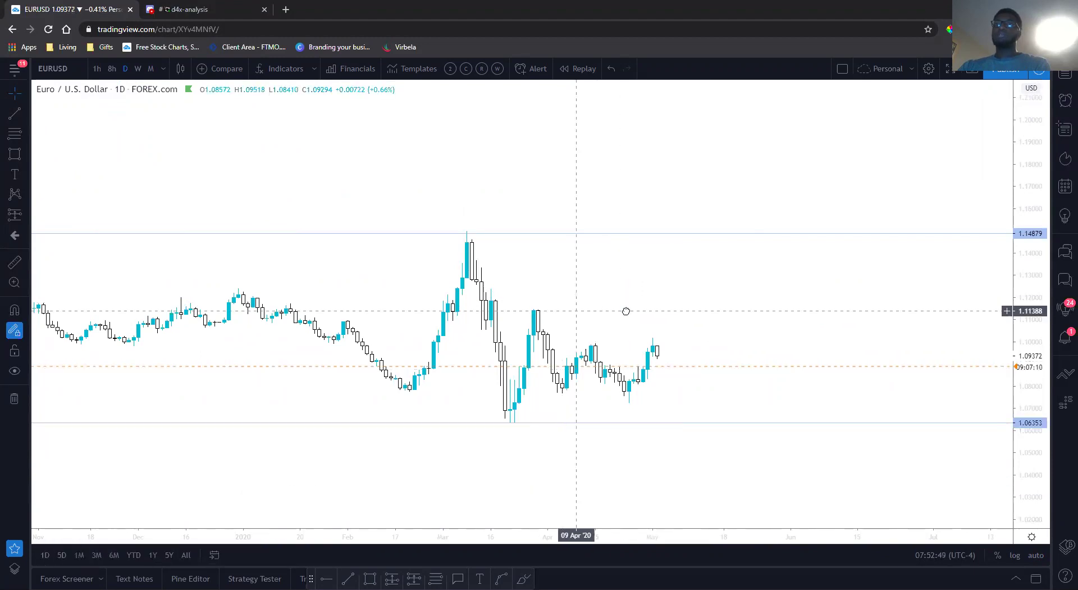
Step: Adjust the upper horizontal line to about 1.14902 at the March 2020 high
scroll(625, 310, "left", 2)
left_click_drag(723, 296, 710, 303)
scroll(706, 305, "up", 5)
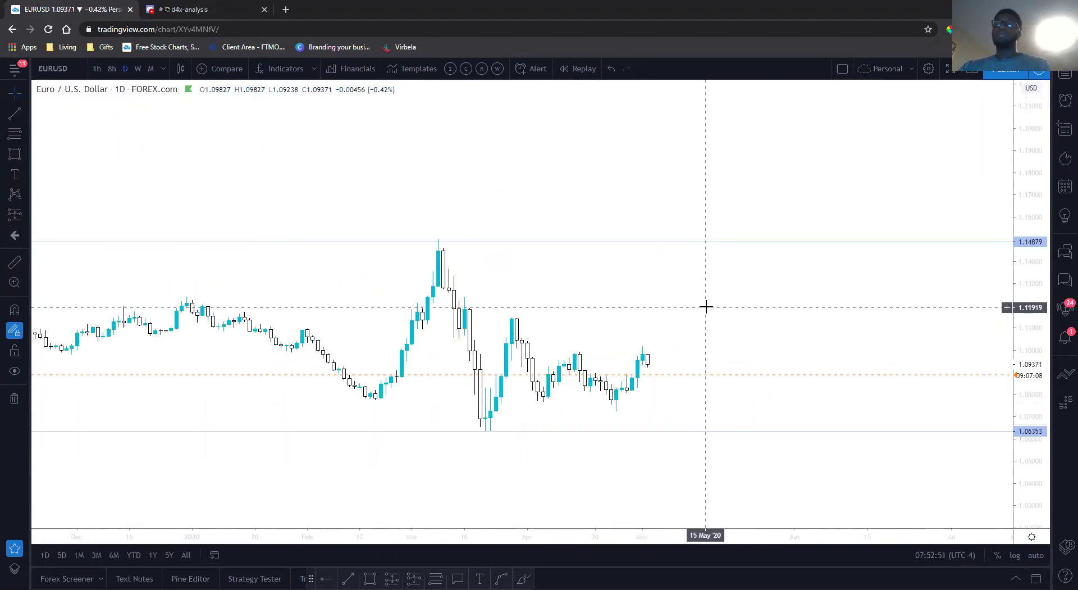
left_click_drag(602, 320, 855, 330)
left_click_drag(700, 297, 680, 302)
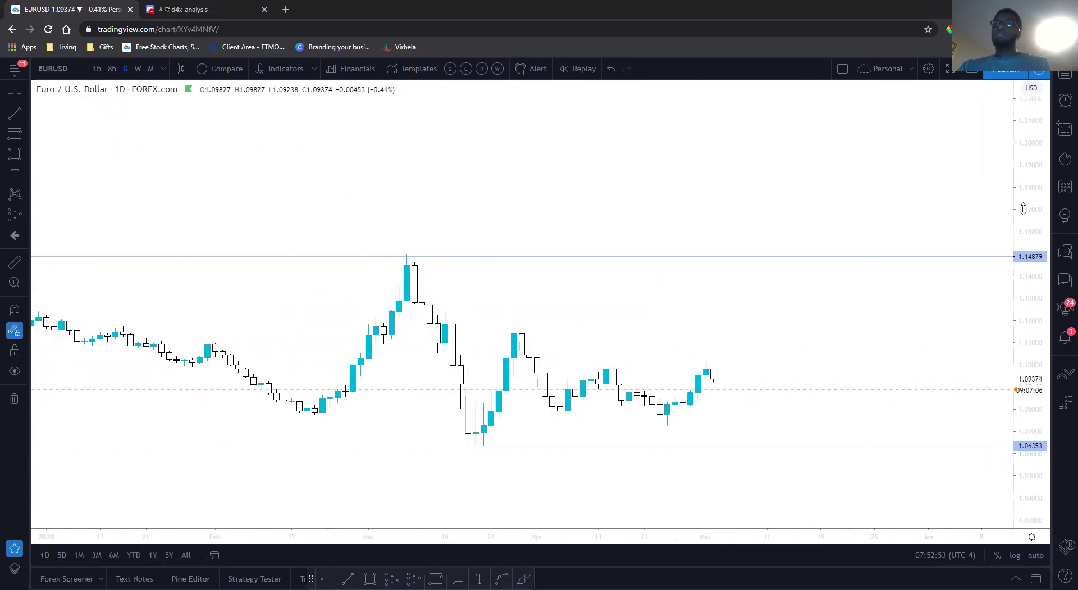
left_click_drag(1023, 209, 1023, 151)
left_click_drag(788, 324, 760, 271)
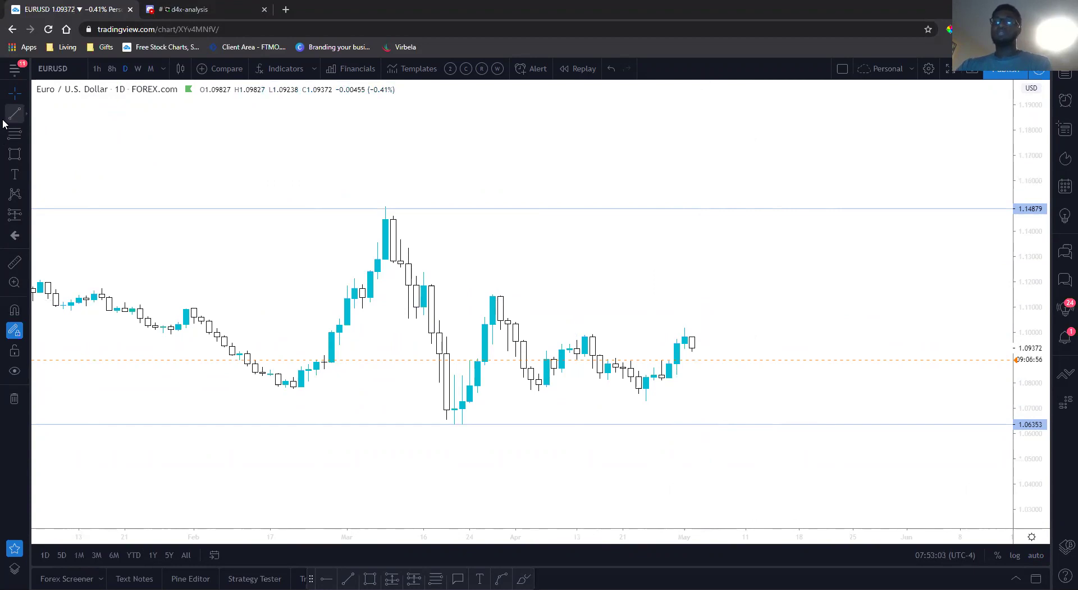
left_click(457, 209)
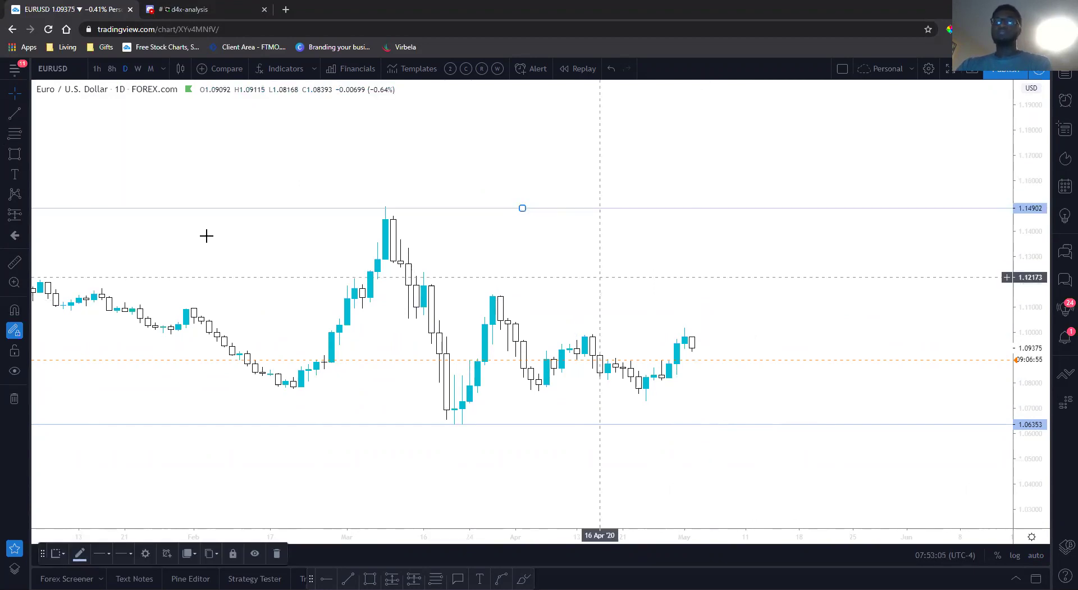
Step: Draw a descending trend line from the 27 March high along the April highs, ending at the lower horizontal line
left_click(15, 113)
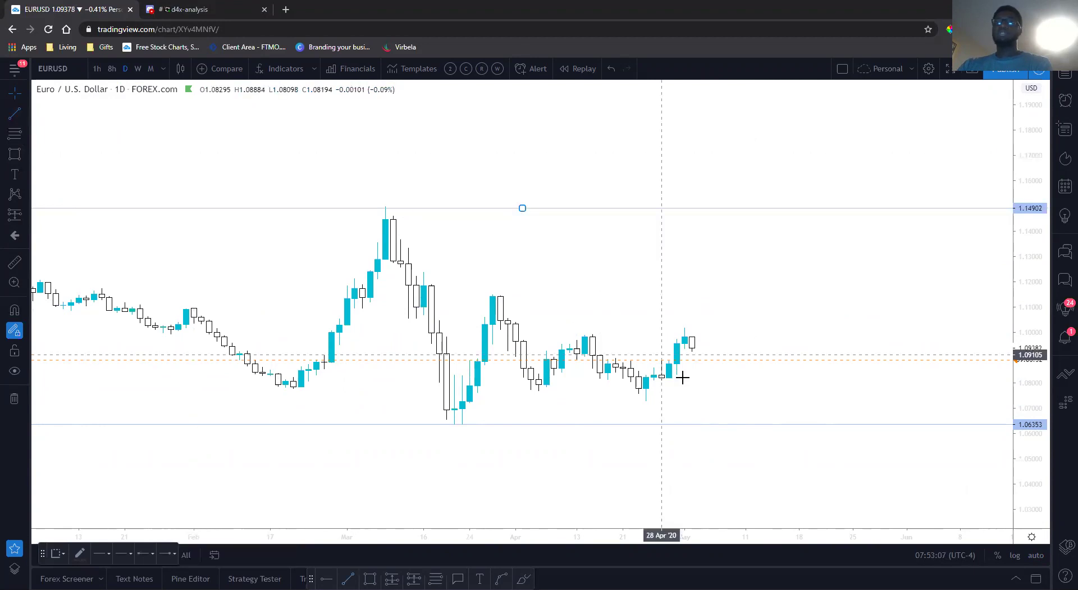
left_click(388, 216)
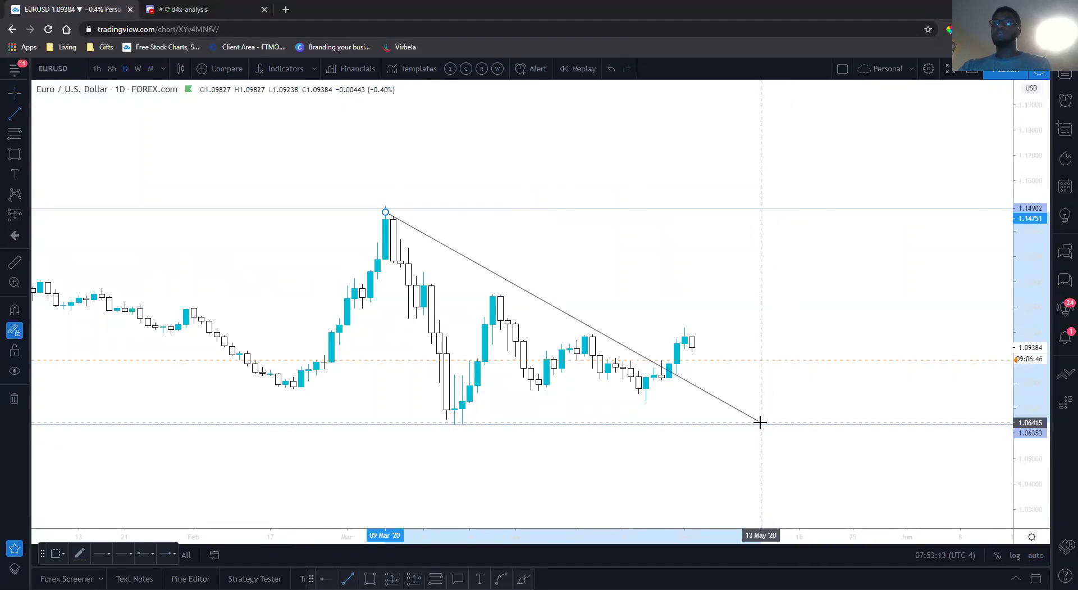
left_click(762, 426)
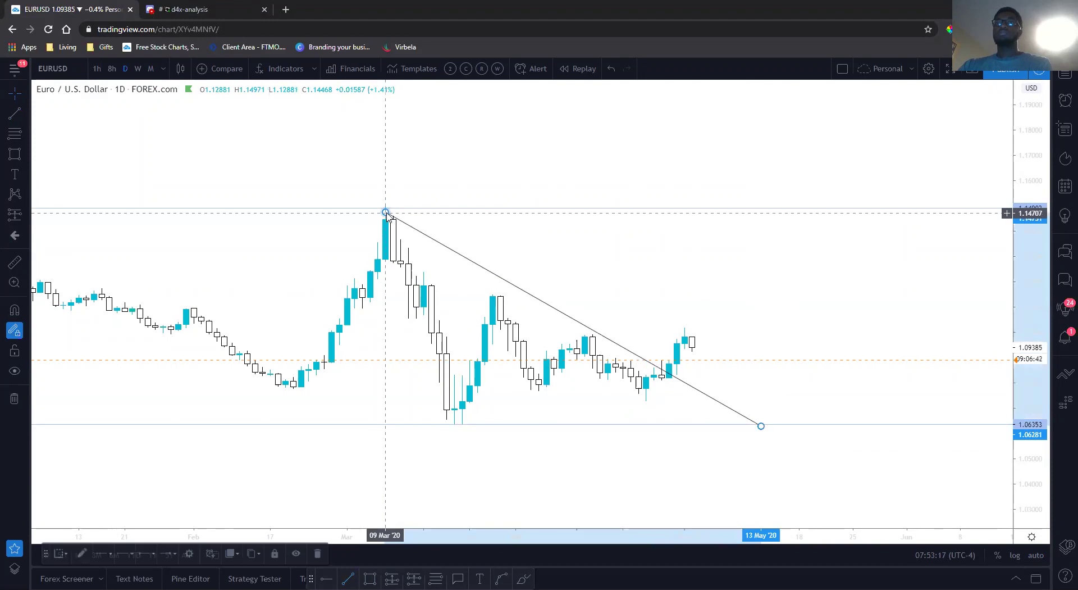
left_click_drag(495, 232, 493, 292)
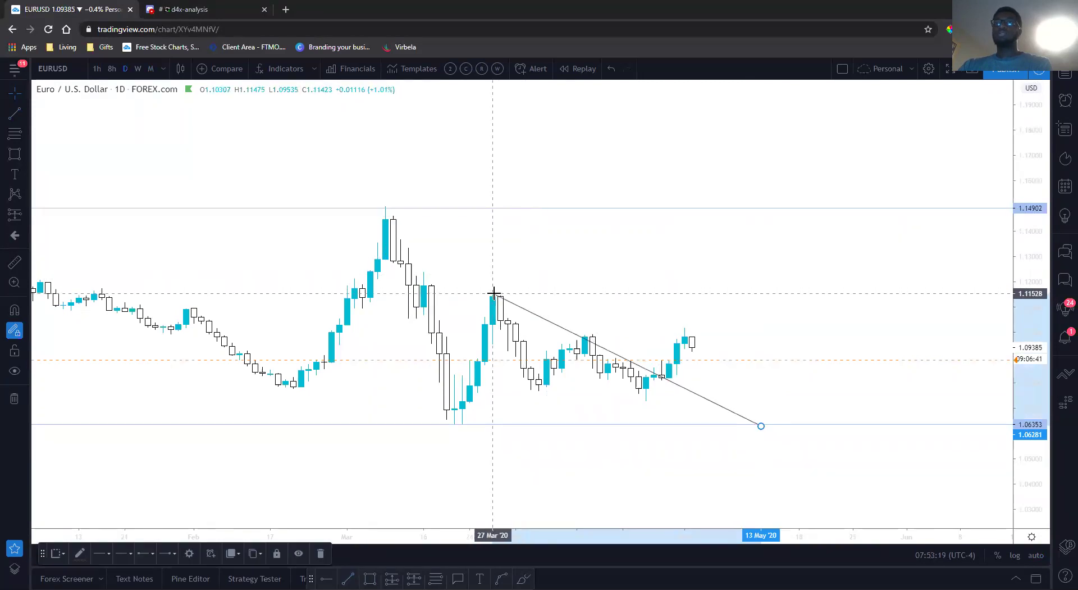
left_click(534, 255)
left_click_drag(761, 425, 799, 425)
left_click(685, 265)
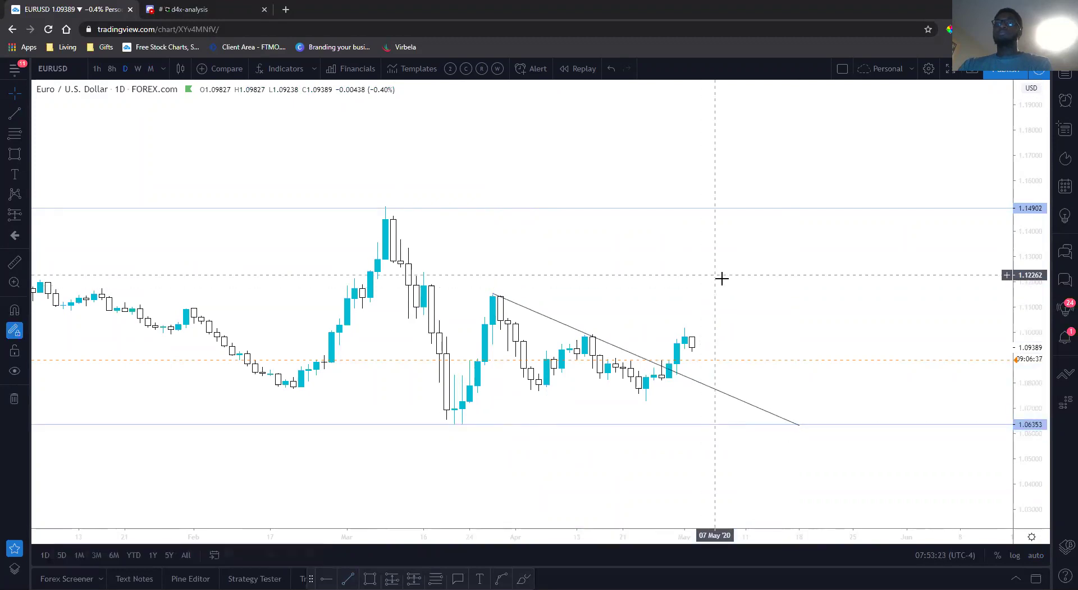
left_click_drag(713, 281, 721, 281)
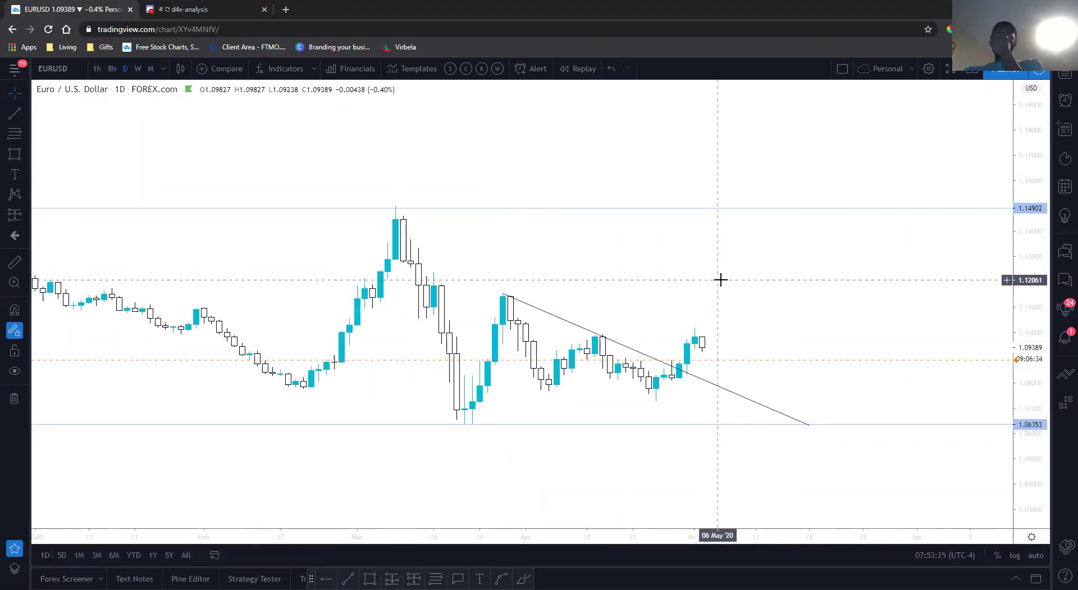
left_click_drag(641, 278, 622, 282)
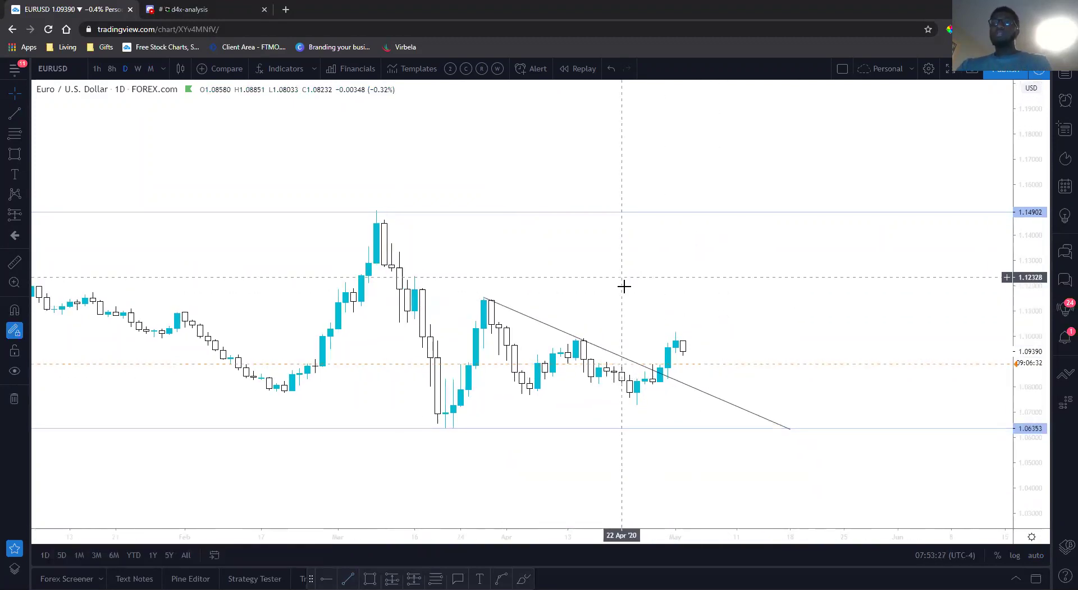
left_click_drag(654, 319, 650, 318)
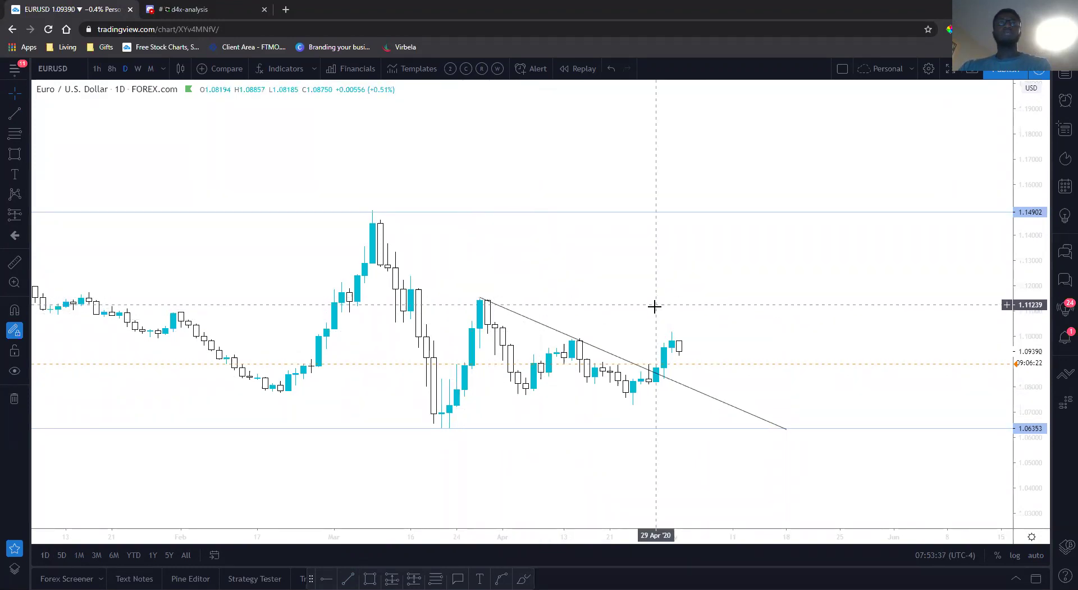
left_click_drag(692, 290, 686, 291)
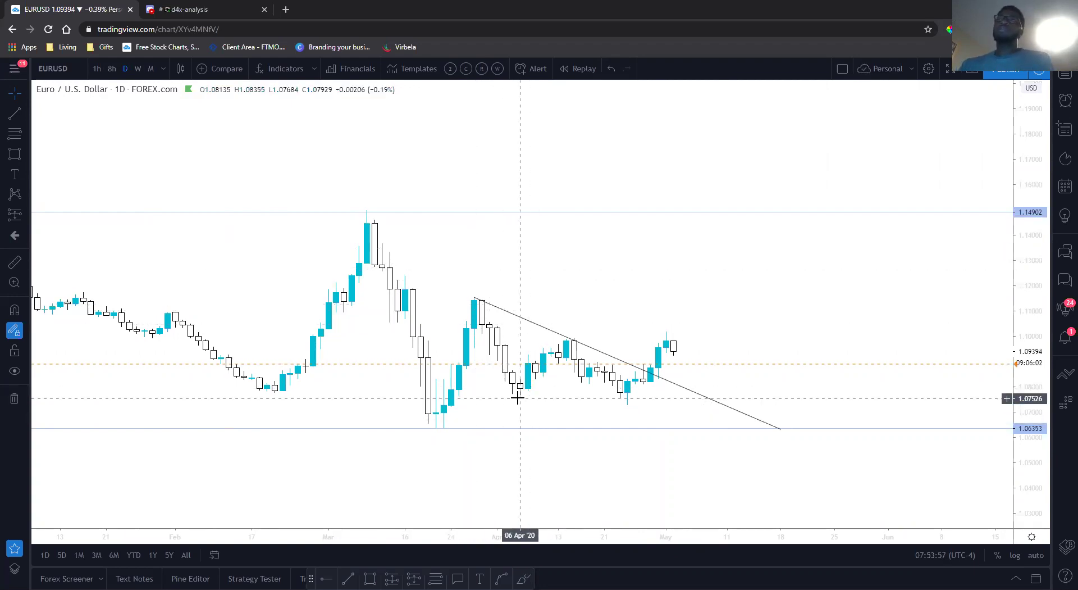
Step: Switch EURUSD to the 8-hour timeframe and inspect the price action around the descending trend line
left_click(113, 70)
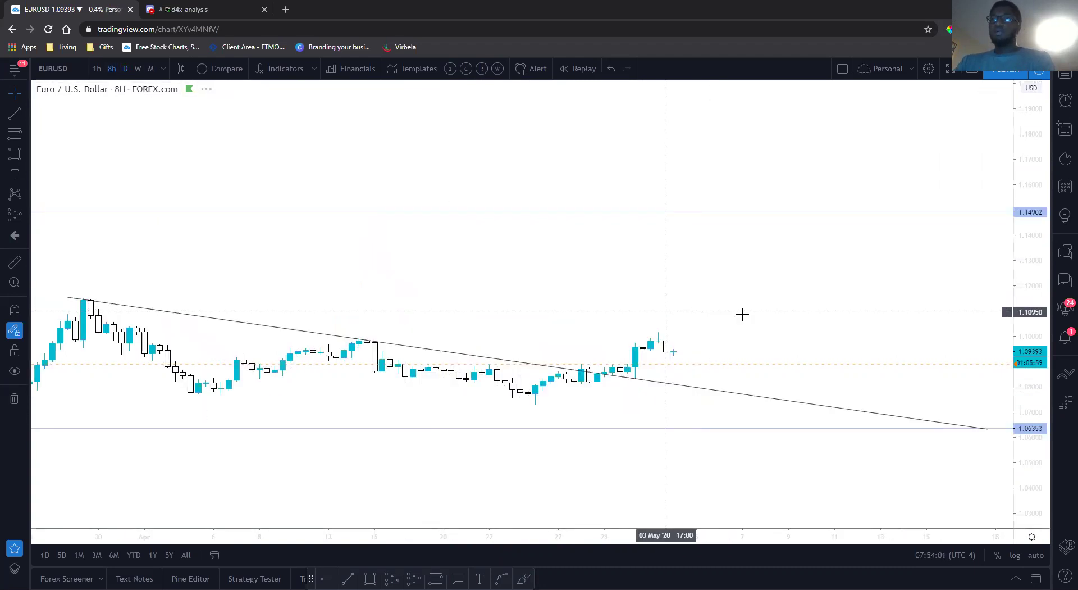
left_click(592, 501)
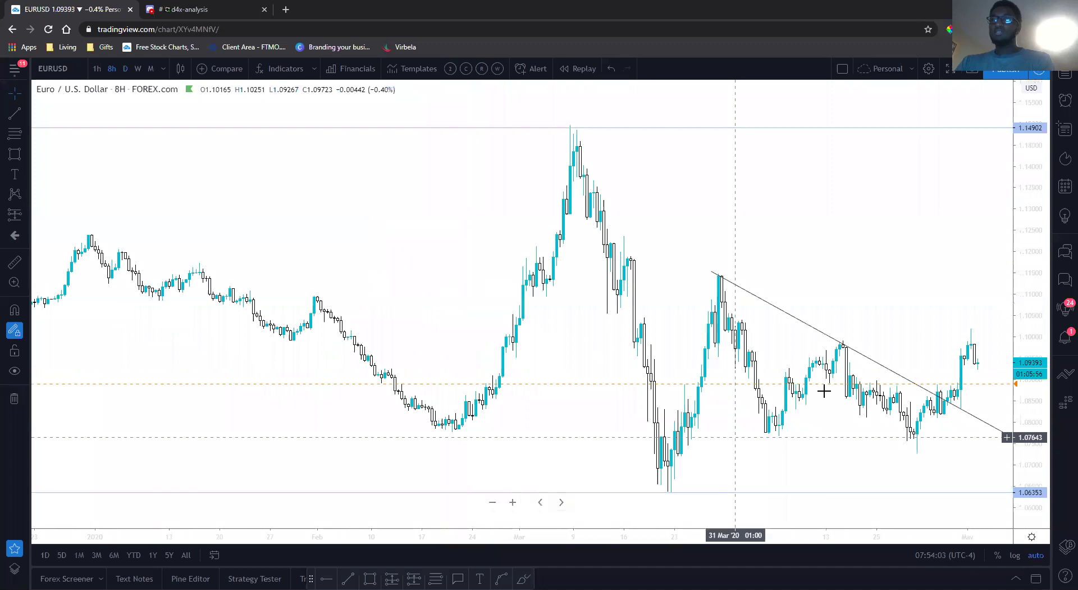
left_click_drag(809, 393, 544, 441)
left_click_drag(740, 301, 662, 314)
scroll(682, 320, "up", 4)
left_click_drag(599, 392, 725, 380)
left_click_drag(660, 281, 632, 285)
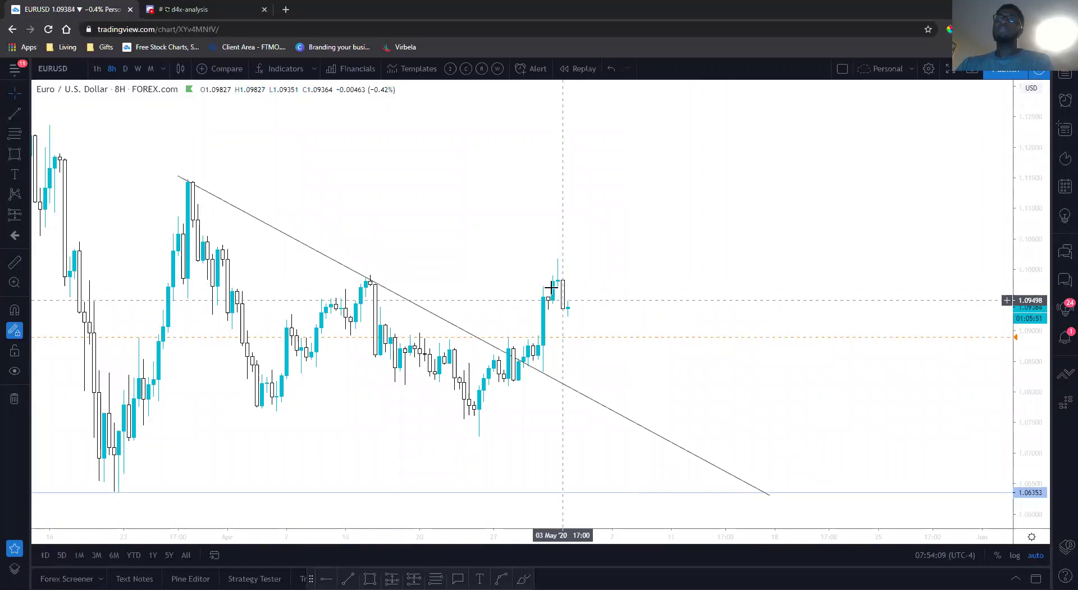
Step: Draw a rectangle zone from 7 April to 21 May 2020 between about 1.08983 and 1.08763
left_click(12, 156)
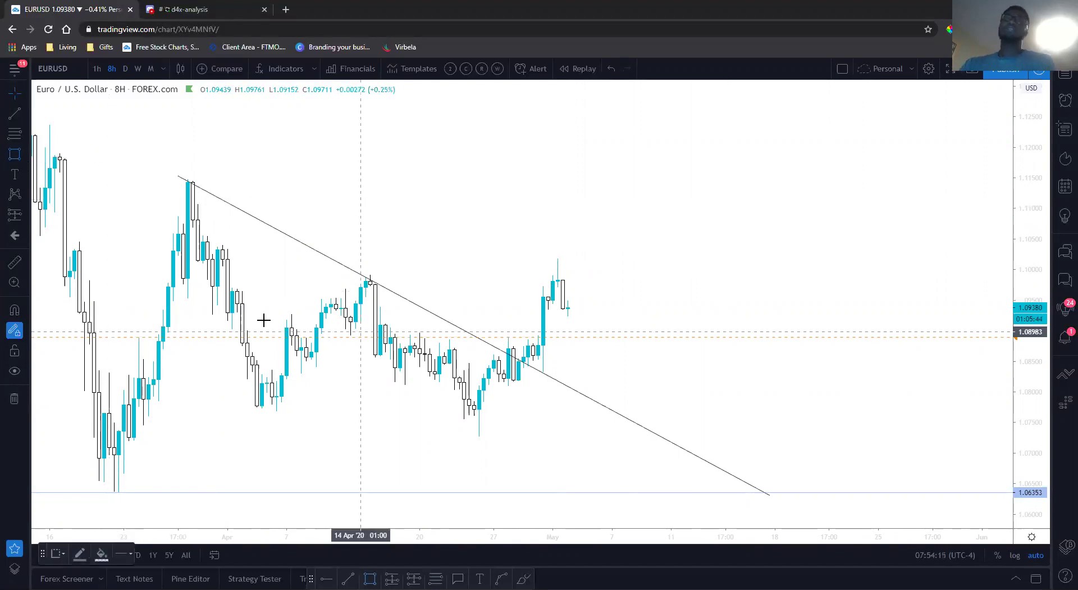
mouse_move(286, 327)
left_mouse_down()
mouse_move(373, 373)
mouse_move(785, 347)
left_mouse_up()
left_click(785, 347)
left_click(718, 279)
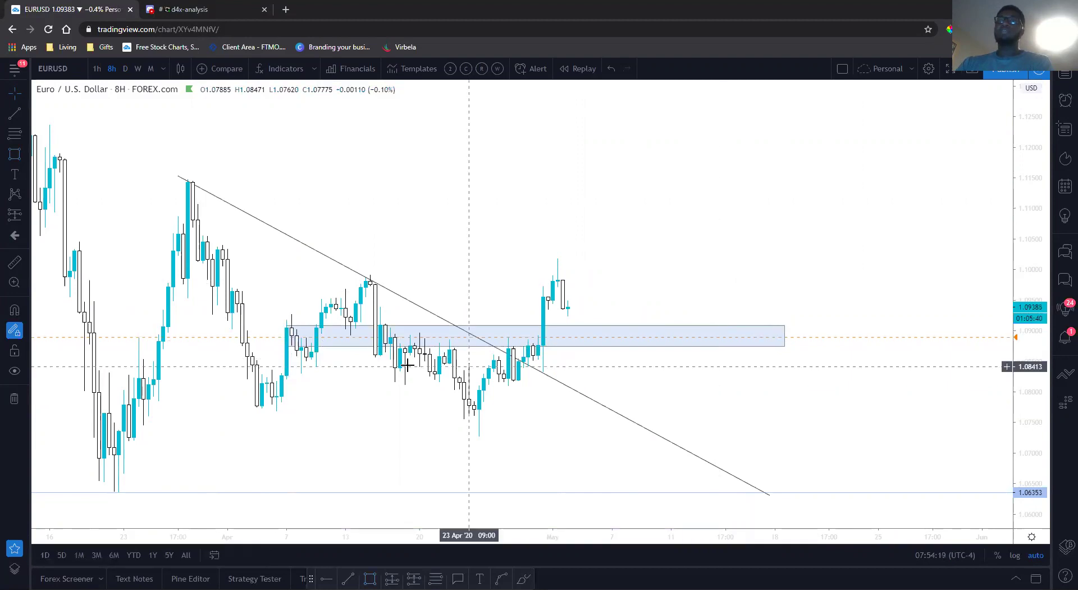
left_click(784, 328)
left_click_drag(784, 325, 819, 332)
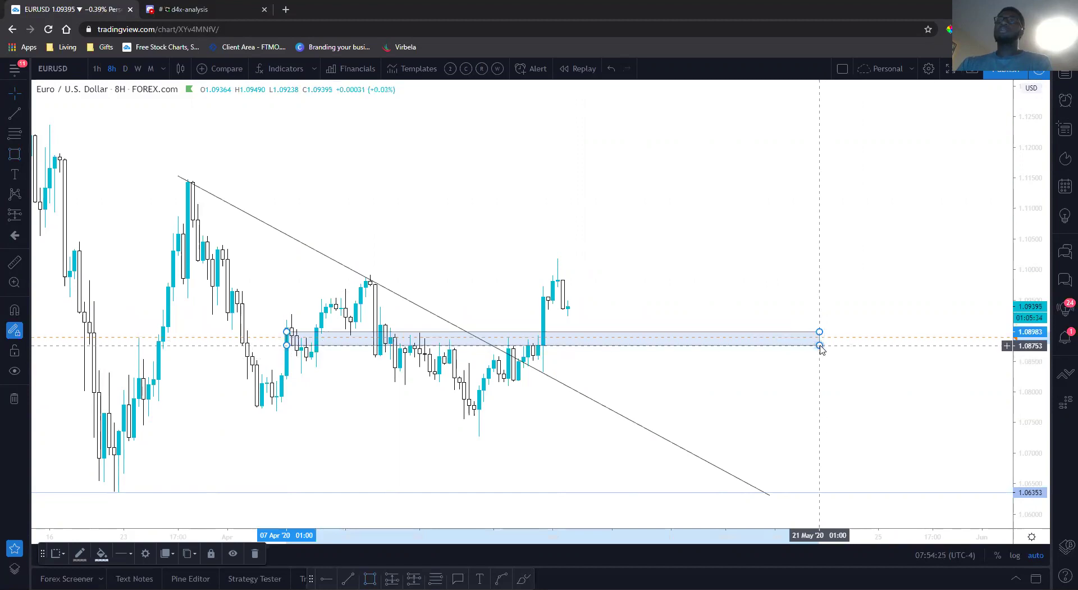
Step: Extend the rectangle zone back across the earlier price history by changing its first point's bar coordinate
double_click(820, 346)
key("Escape")
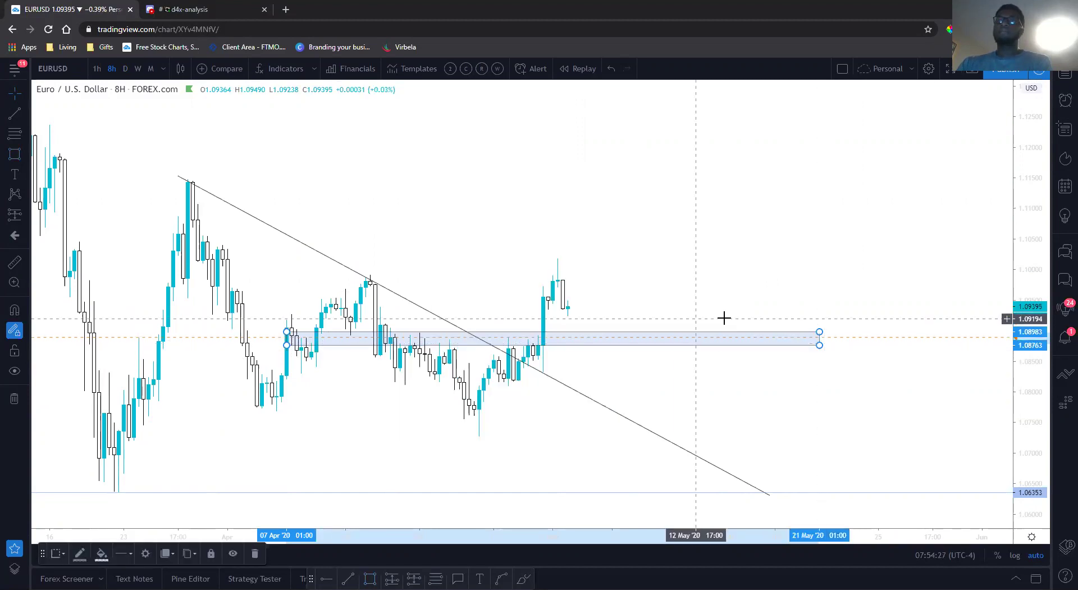
double_click(820, 346)
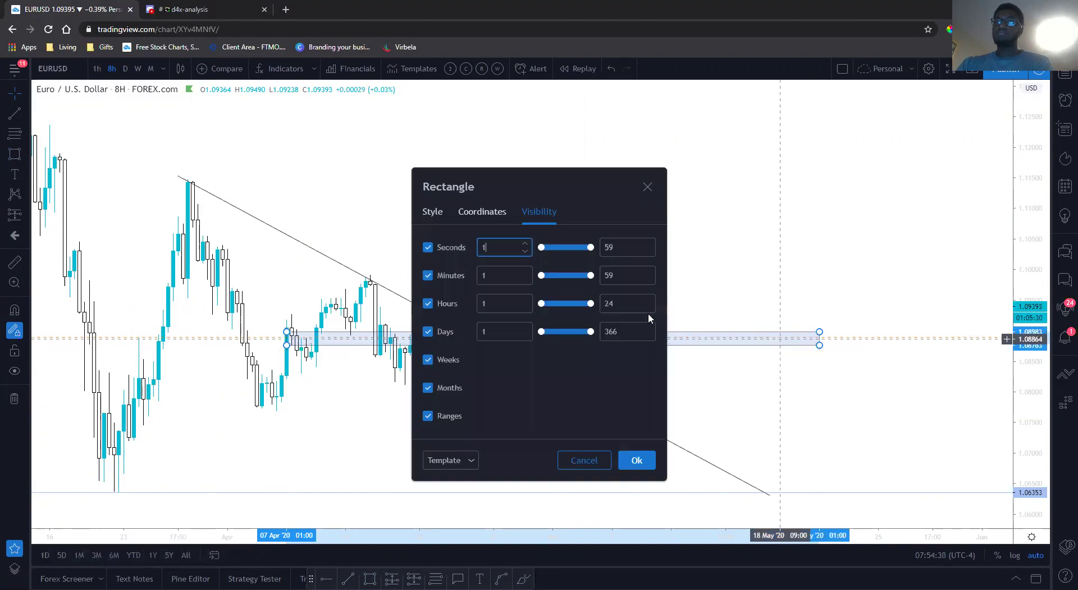
left_click(435, 214)
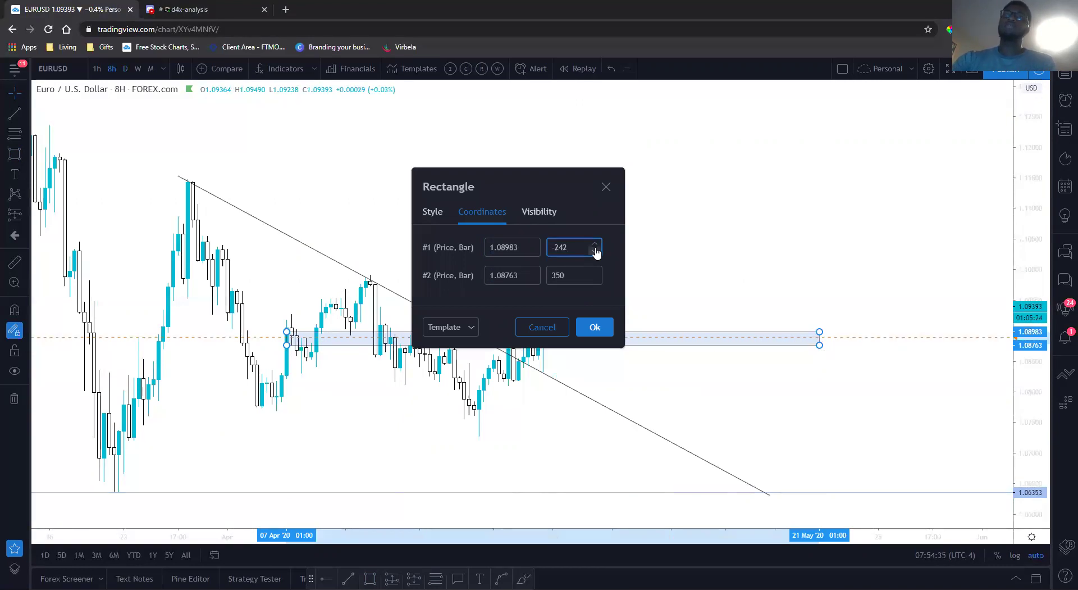
left_click(595, 327)
Step: Examine how EURUSD's 2016–2020 price history on the 8-hour chart reacted around the rectangle zone
left_click_drag(479, 241, 535, 354)
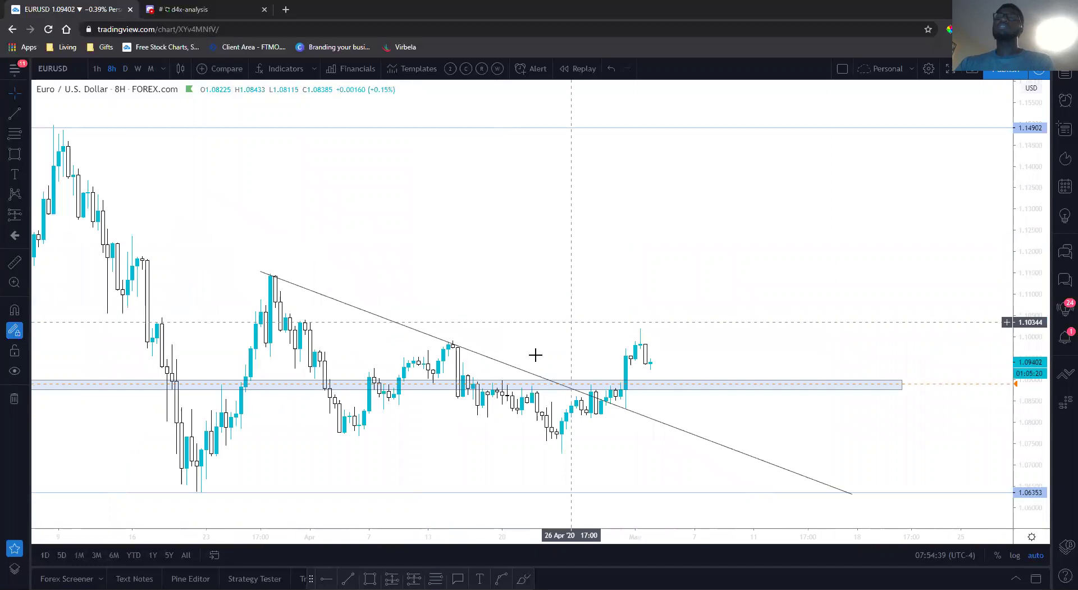
left_click_drag(370, 309, 645, 253)
scroll(646, 254, "down", 5)
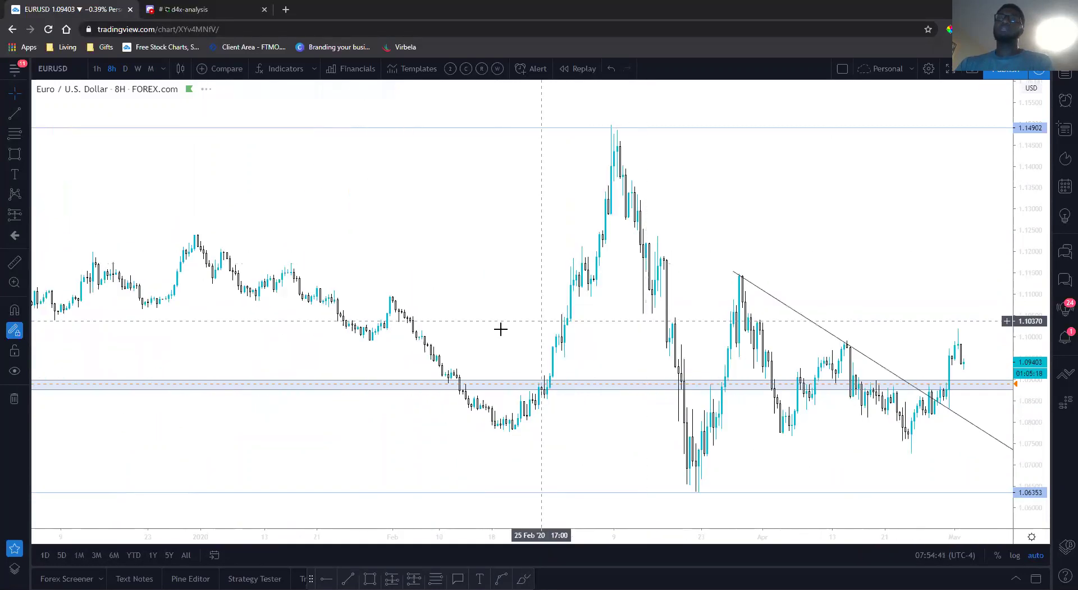
scroll(652, 277, "down", 5)
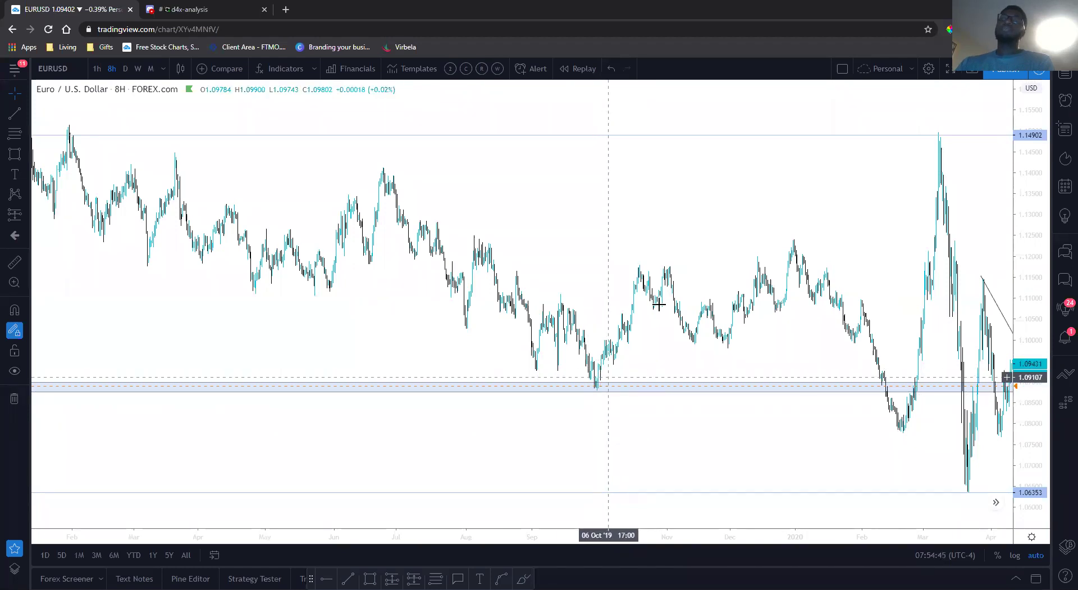
left_click_drag(275, 291, 524, 274)
scroll(513, 258, "down", 5)
scroll(565, 356, "up", 5)
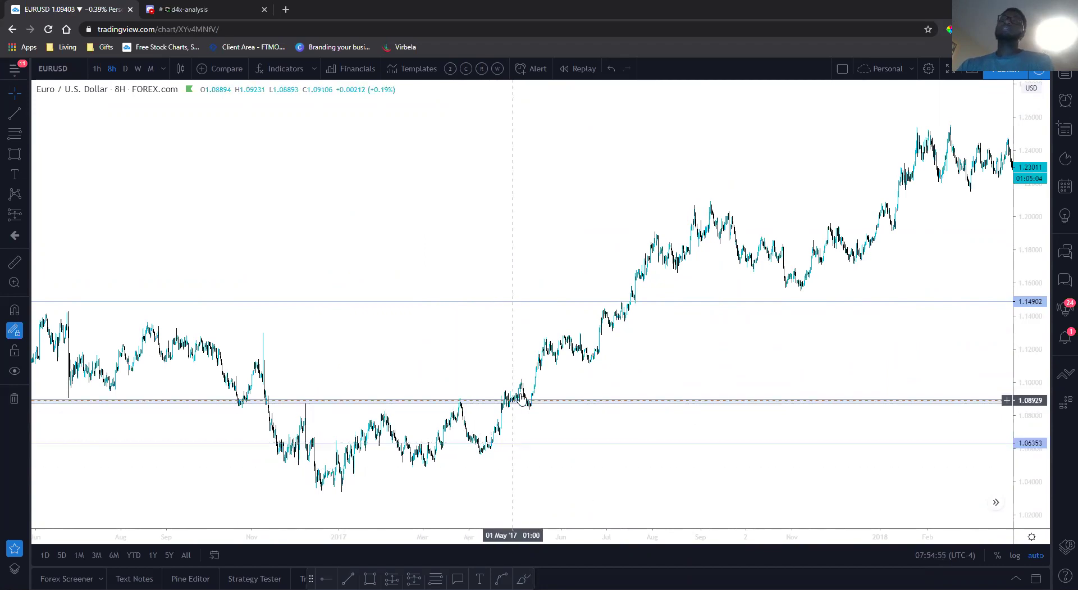
left_click_drag(511, 293, 780, 295)
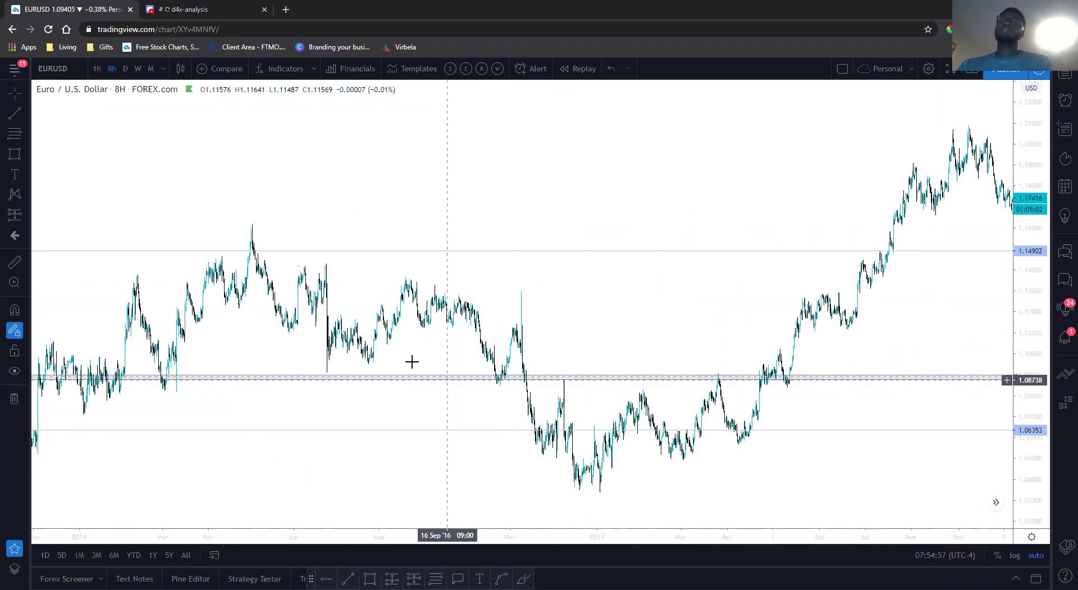
Step: Examine how EURUSD's price history from late 2014 to 2020 on the 8-hour chart behaved around the rectangle zone
left_click_drag(479, 353, 574, 349)
left_click_drag(290, 371, 498, 320)
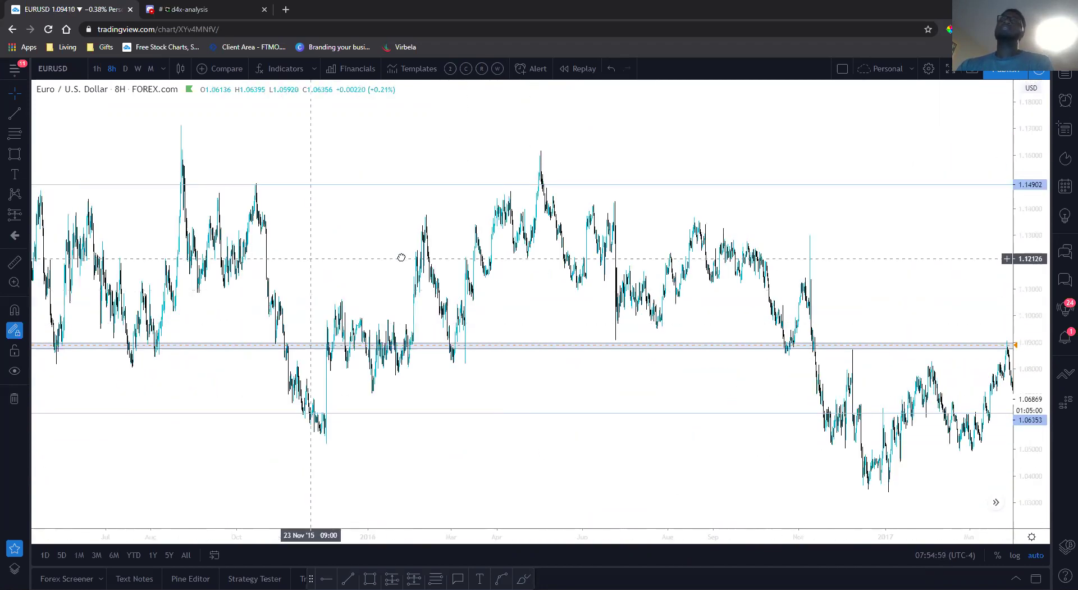
left_click_drag(306, 258, 570, 267)
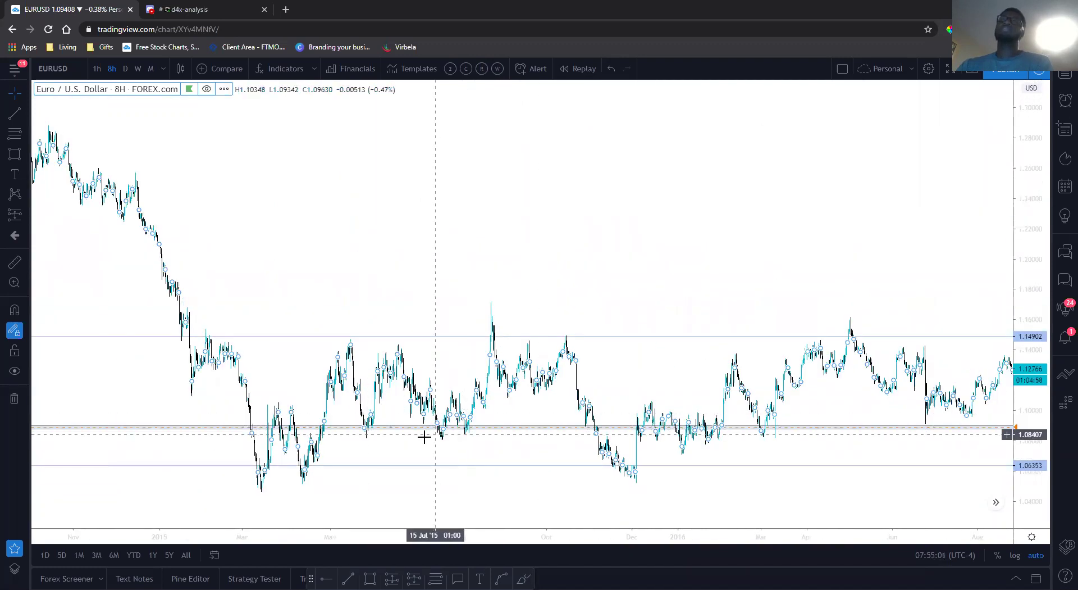
left_click_drag(594, 316, 190, 281)
left_click_drag(650, 272, 333, 267)
left_click_drag(621, 253, 225, 252)
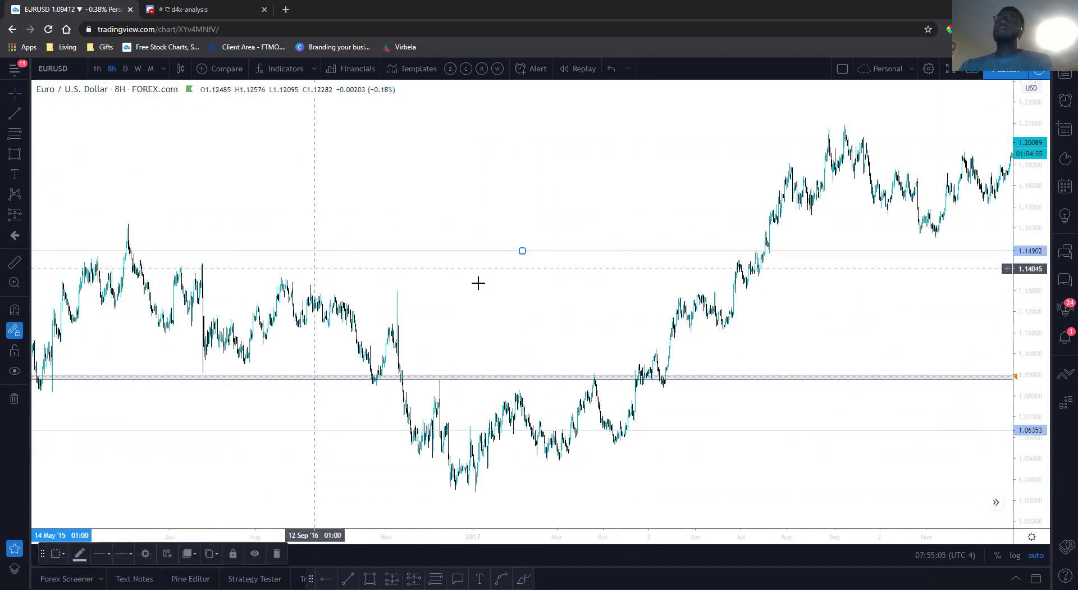
left_click_drag(675, 302, 189, 296)
left_click_drag(702, 353, 221, 335)
left_click_drag(676, 271, 291, 310)
left_click_drag(527, 383, 125, 359)
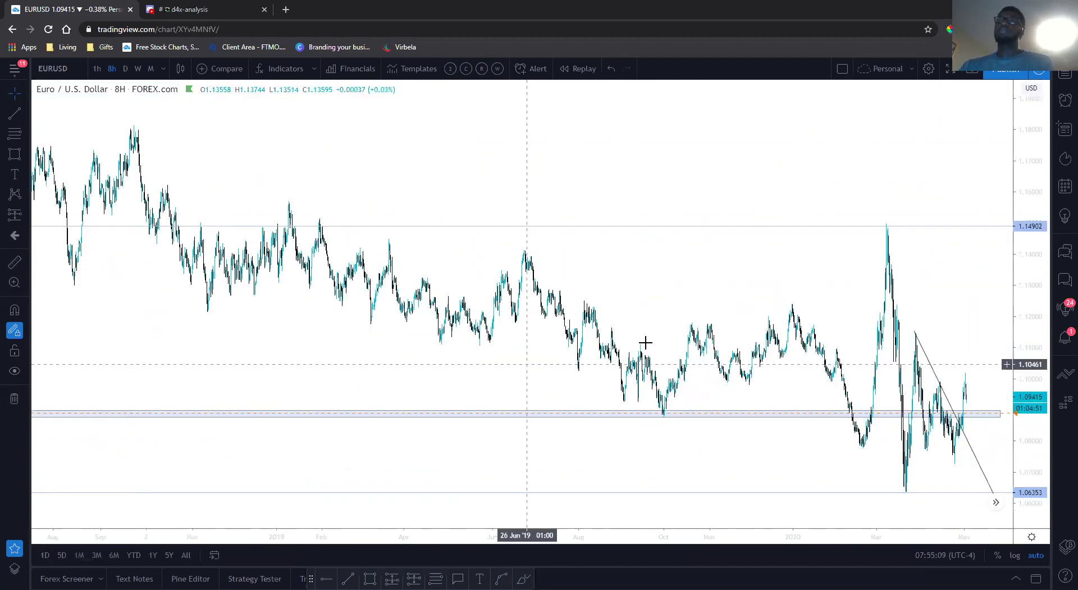
left_click_drag(646, 332, 195, 315)
Step: Inspect the April–May 2020 candles in close-up around the zone and the descending trend line
scroll(534, 271, "up", 6)
left_click_drag(376, 281, 830, 210)
scroll(714, 243, "up", 5)
left_click_drag(426, 288, 722, 259)
scroll(678, 283, "up", 5)
left_click_drag(386, 260, 614, 240)
scroll(631, 244, "up", 5)
left_click_drag(523, 247, 783, 236)
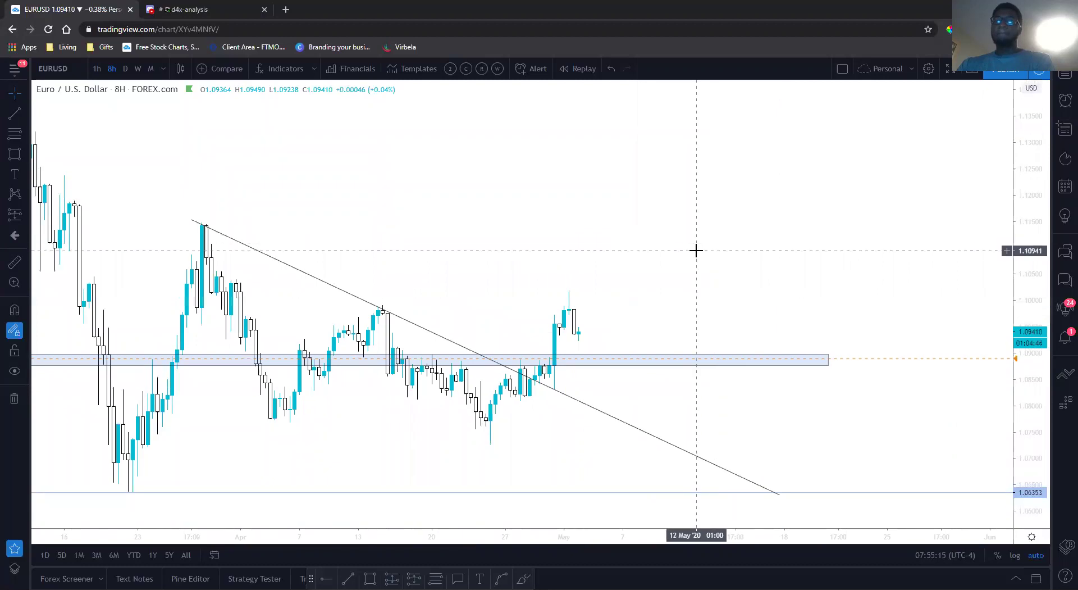
left_click_drag(691, 249, 652, 243)
scroll(652, 243, "up", 2)
left_click_drag(553, 230, 584, 236)
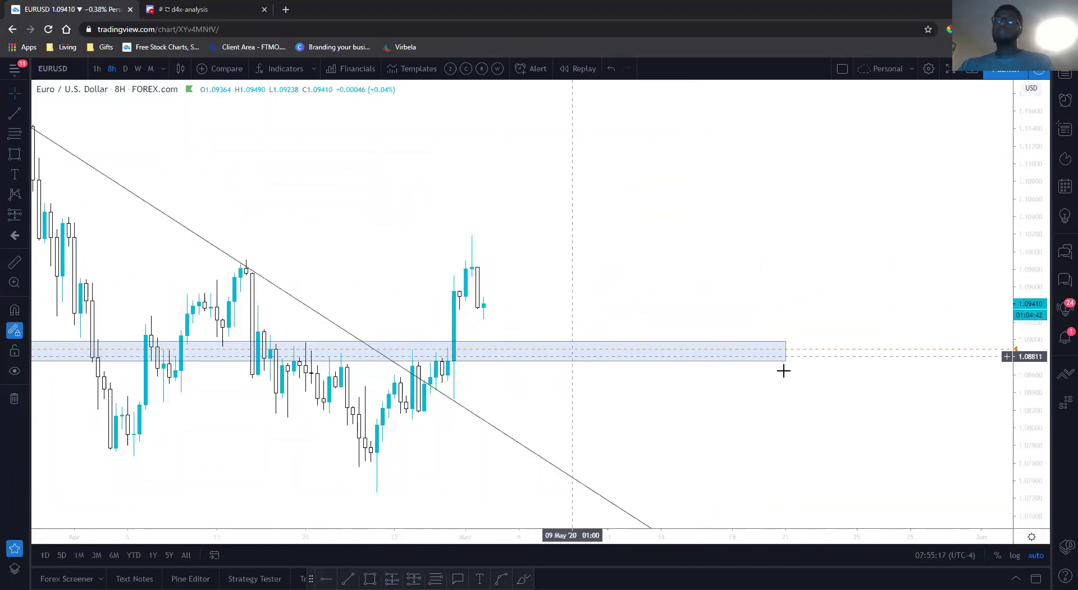
Step: Move the EURUSD price alert within the zone to 1.08957 and set its message to "WAIT FOR JCP"
left_click(851, 348)
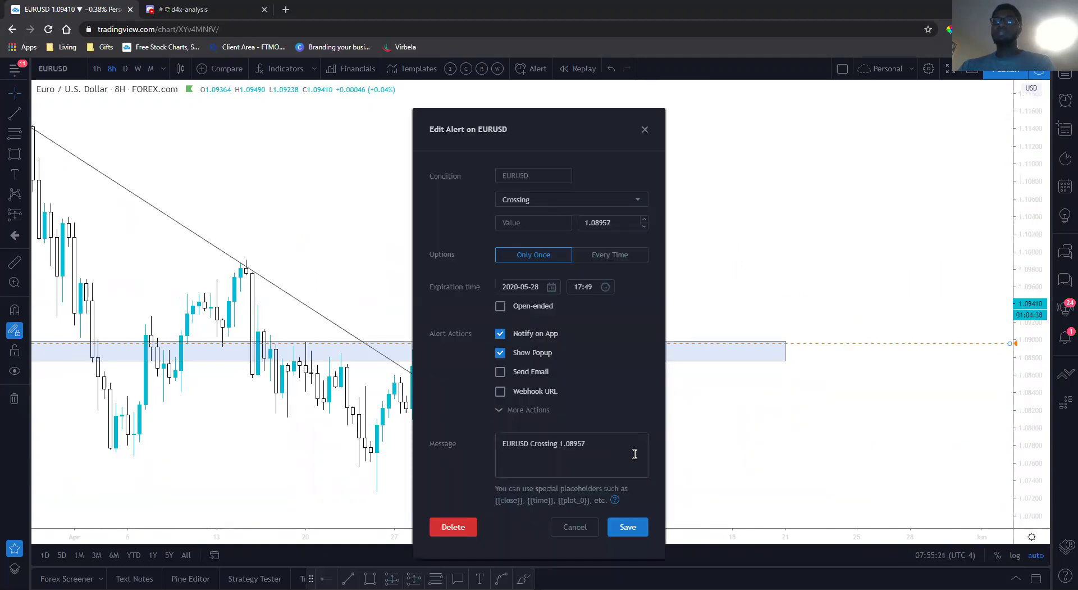
left_click_drag(636, 454, 340, 449)
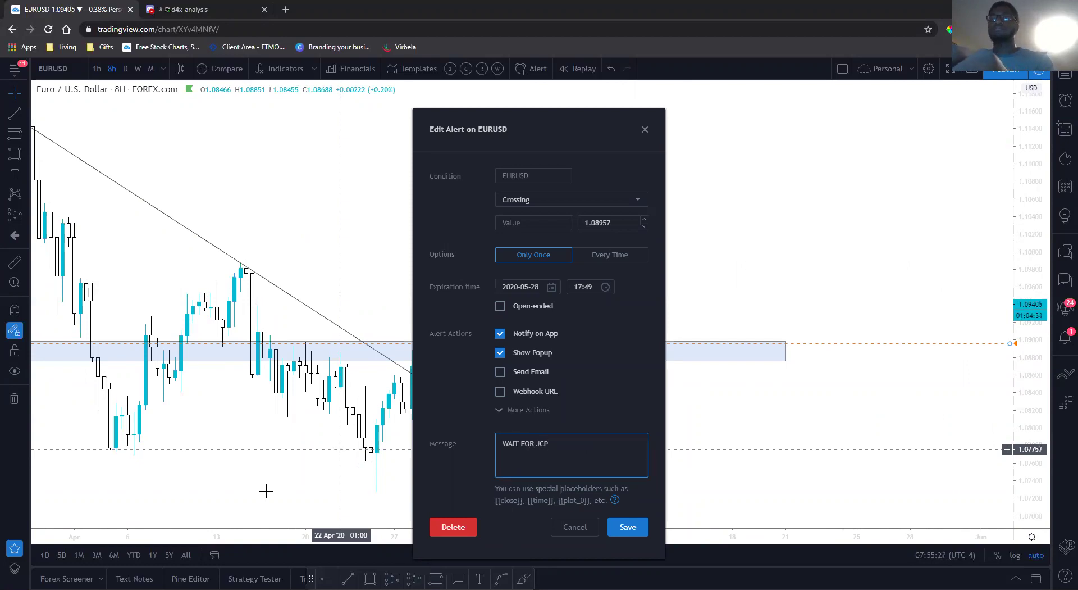
left_click(677, 226)
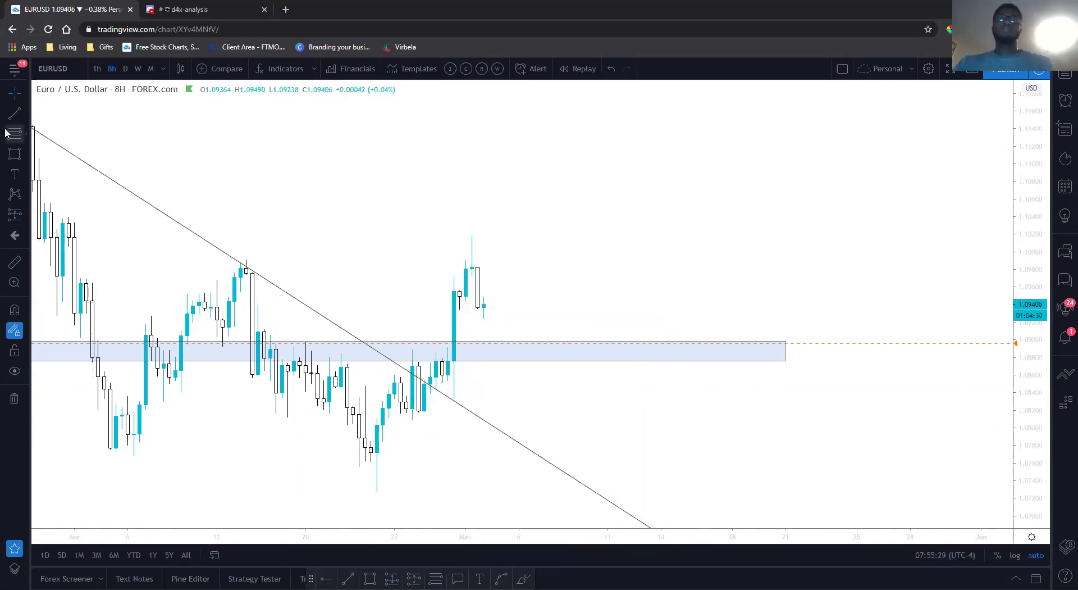
Step: Try a Fibonacci retracement across the latest rally from 1.08102 on 28 April 2020 up to 1.10164, and remove it
left_click(15, 134)
left_click(418, 417)
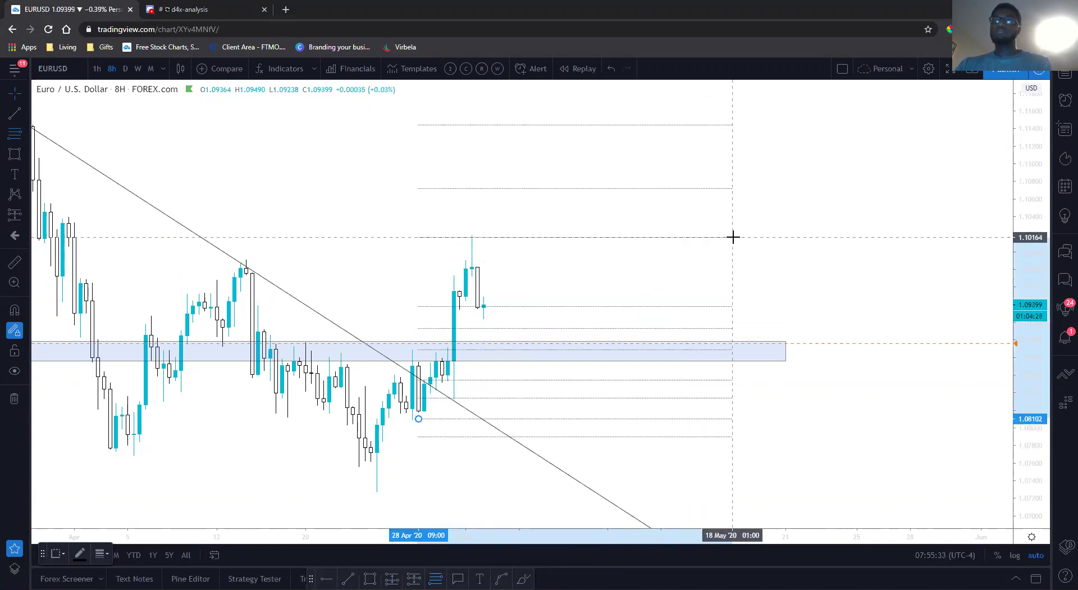
left_click(732, 237)
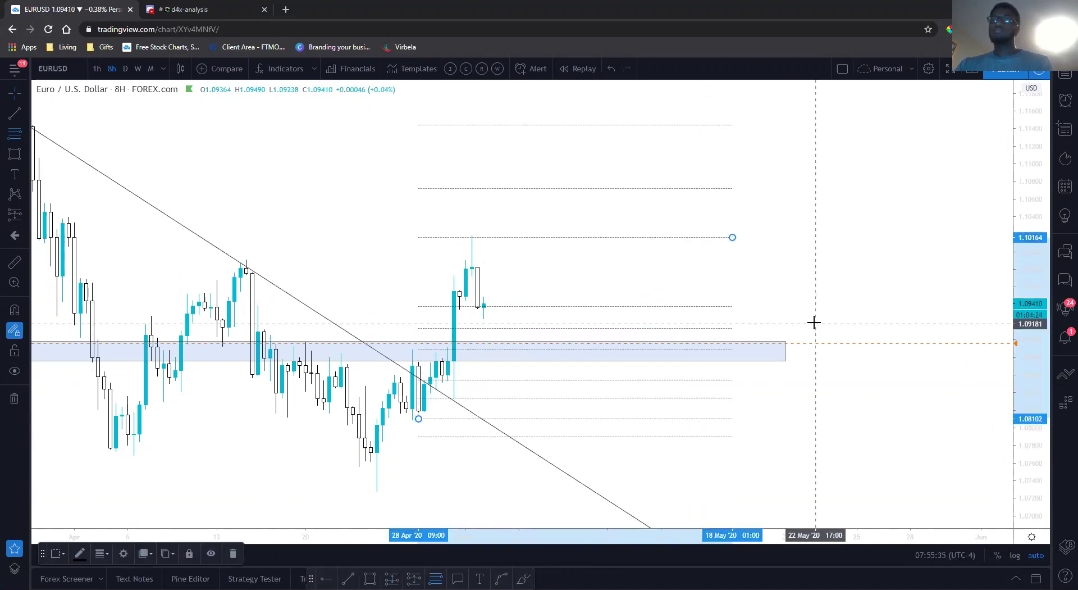
key("Delete")
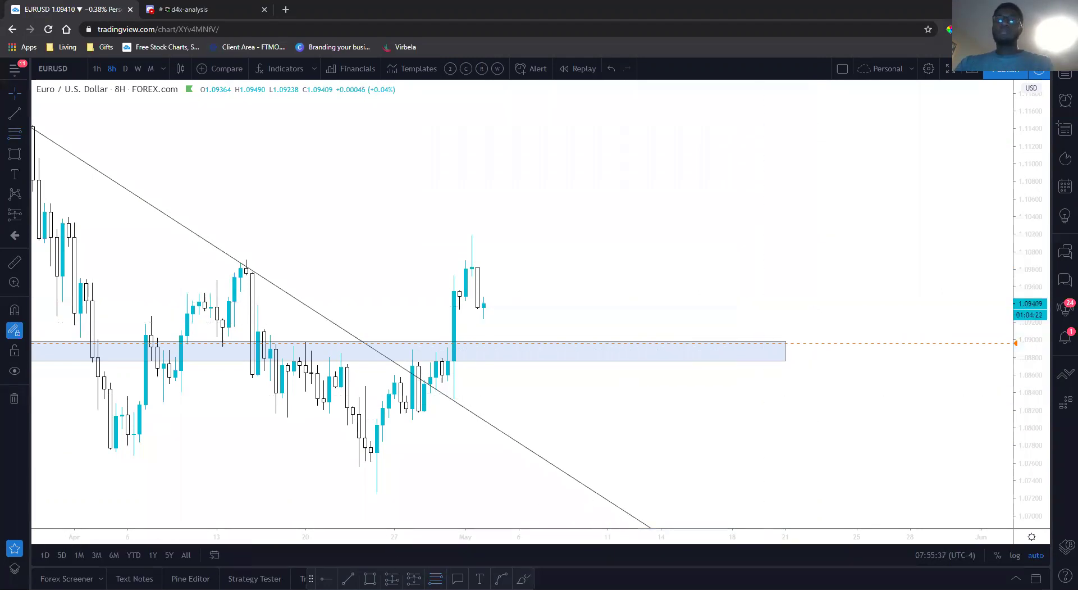
Step: Place a narrow long position with its entry at 1.08983 on the zone's upper edge and its stop at 1.08274
left_click(550, 357)
left_click(523, 343)
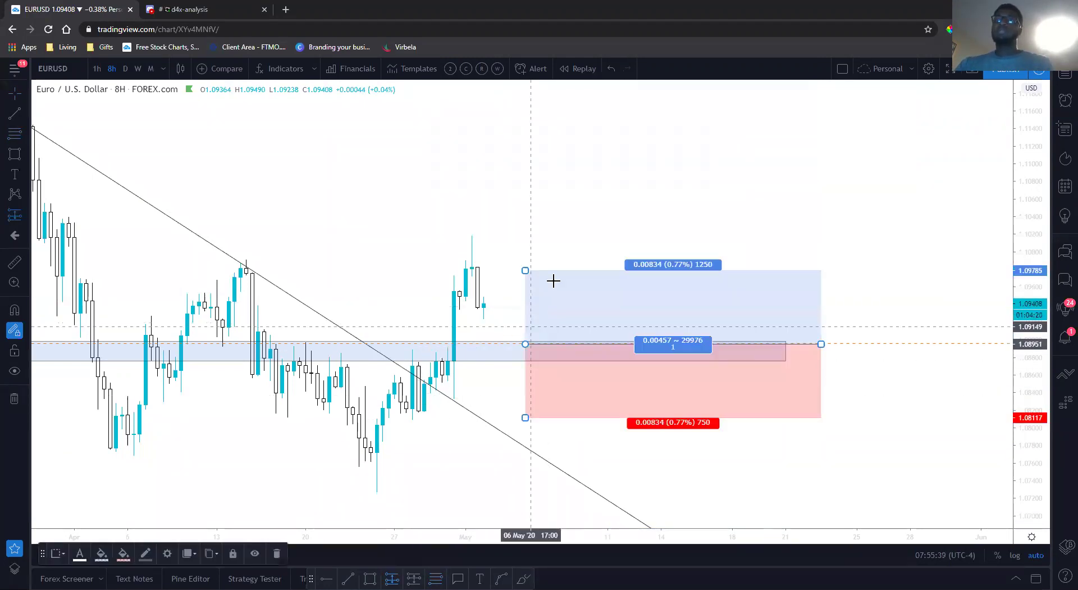
left_click(584, 189)
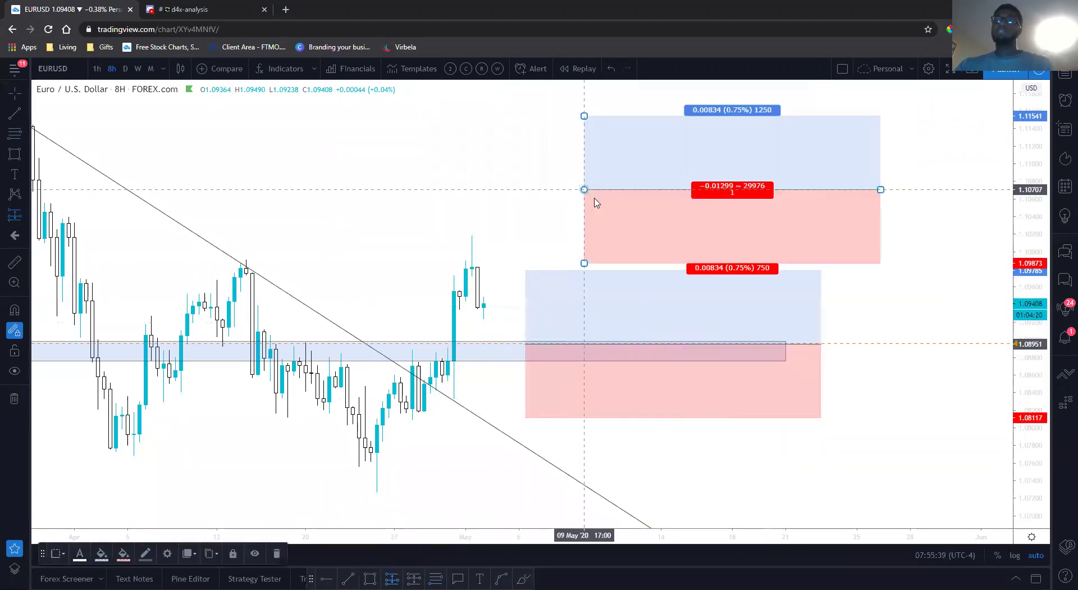
key("Delete")
left_click(714, 279)
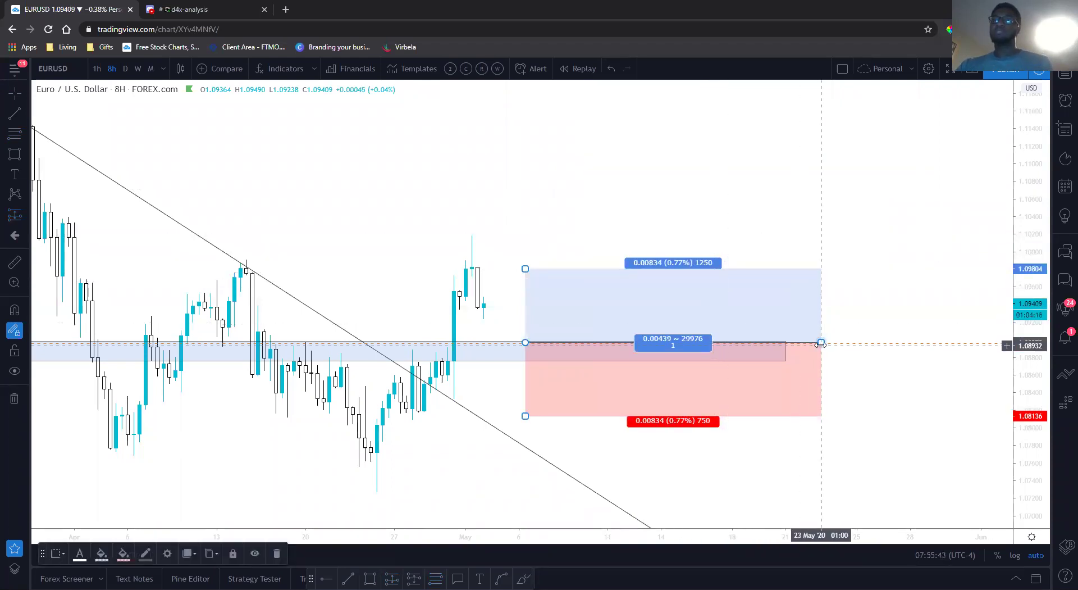
left_click_drag(820, 343, 644, 342)
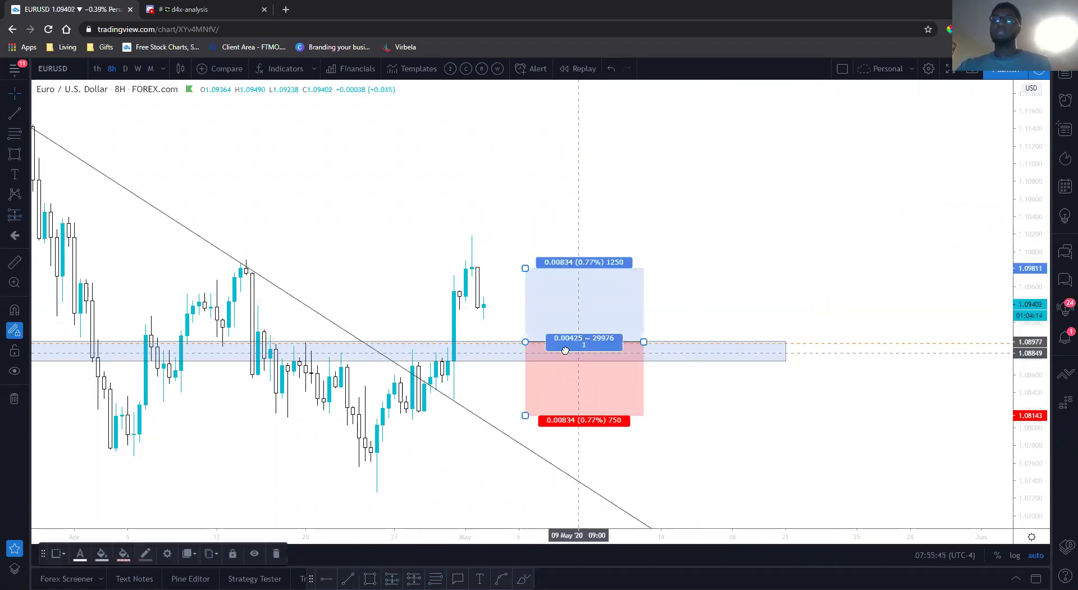
left_click_drag(566, 350, 547, 350)
key("Escape")
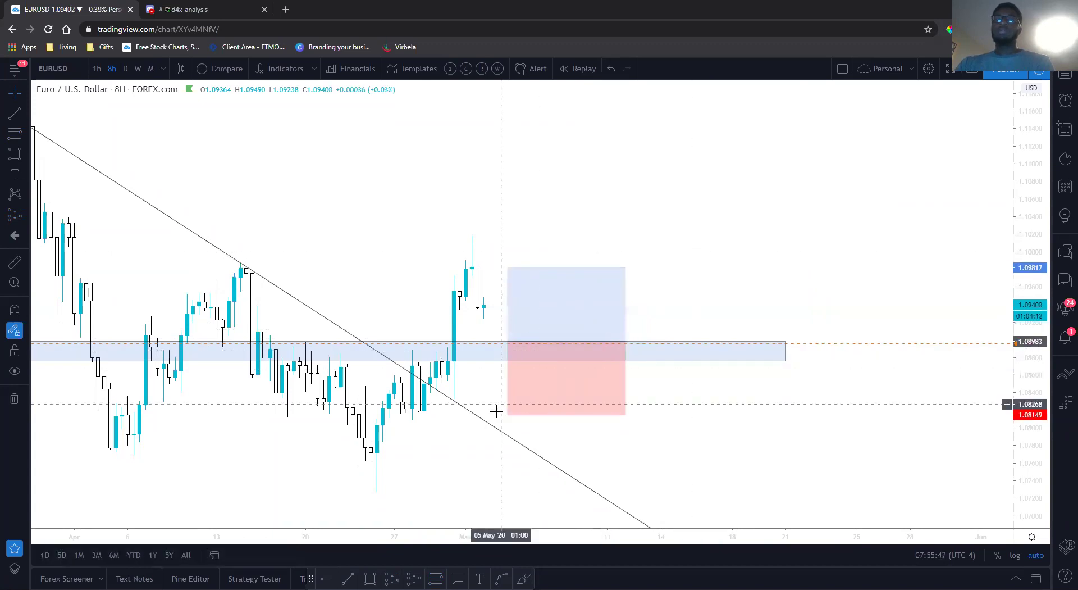
left_click_drag(508, 414, 509, 404)
left_click(686, 244)
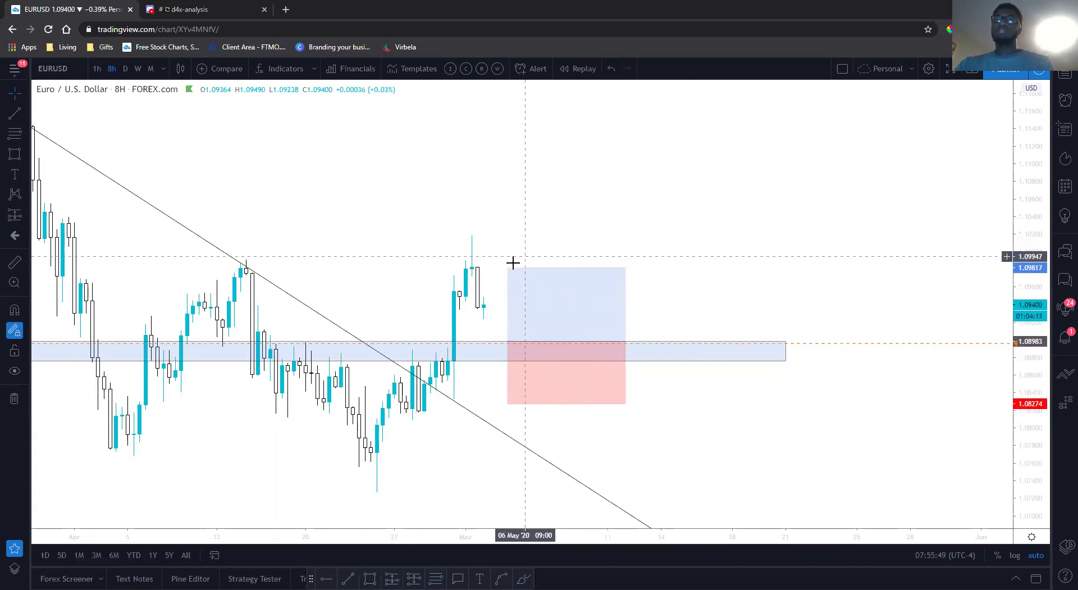
Step: Set the long position's stop to 1.08485 and target to 1.09979, using a temporary Fibonacci retracement from 1.08147 to 1.10189
left_click(418, 414)
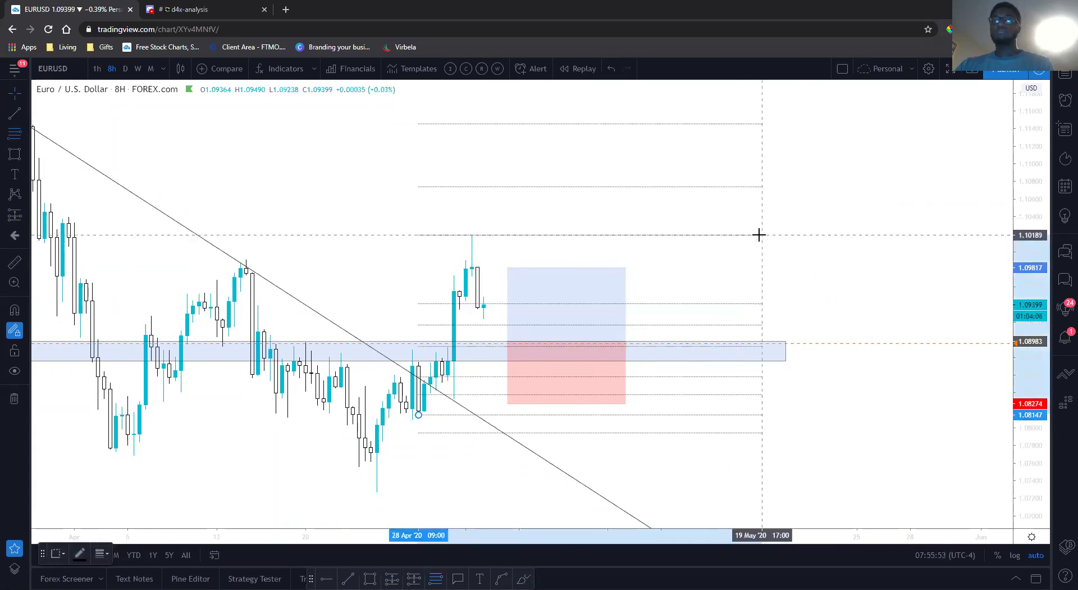
left_click(762, 238)
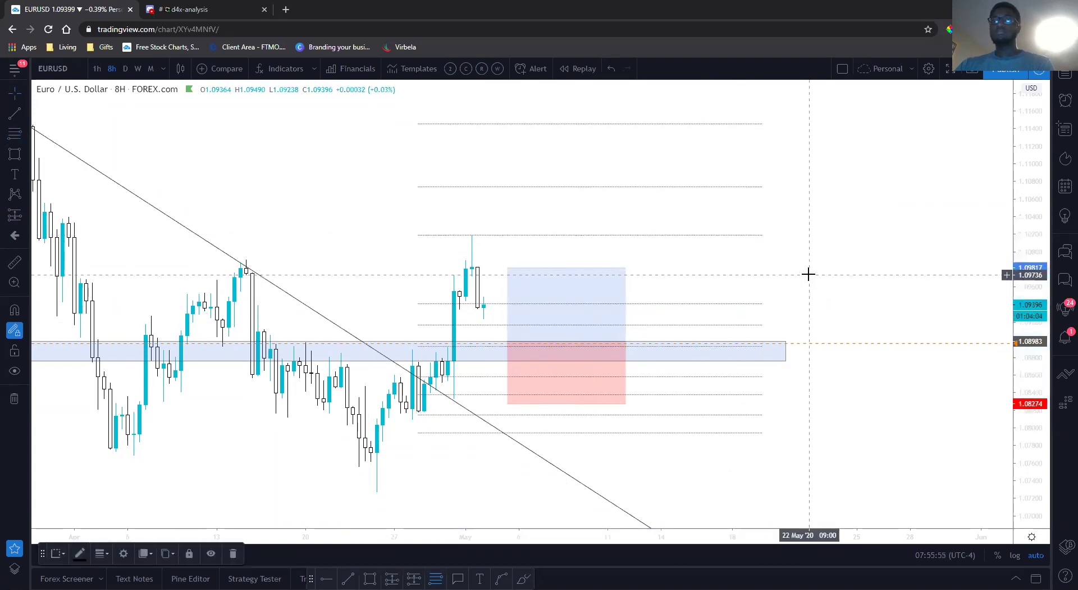
left_click(507, 393)
left_click_drag(507, 393, 507, 389)
left_click_drag(508, 269, 512, 243)
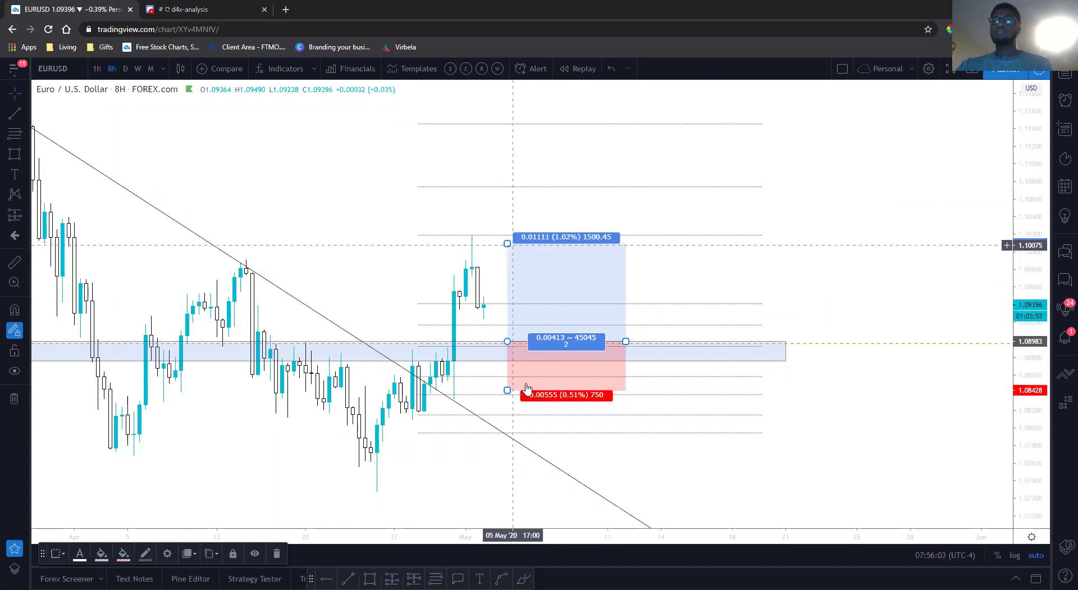
left_click_drag(504, 386, 511, 384)
left_click_drag(507, 243, 506, 249)
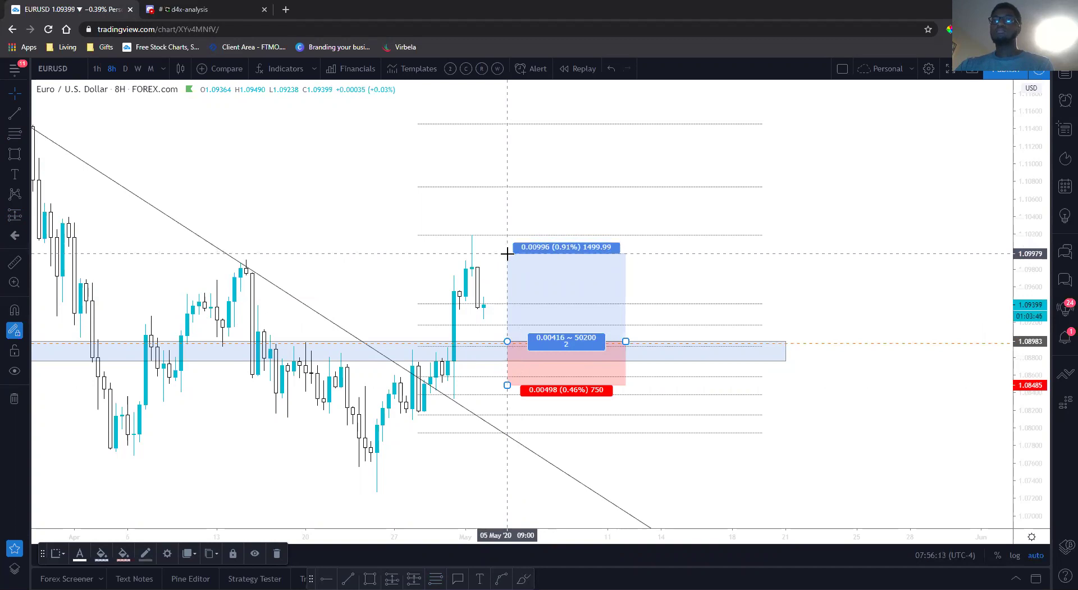
left_click(760, 277)
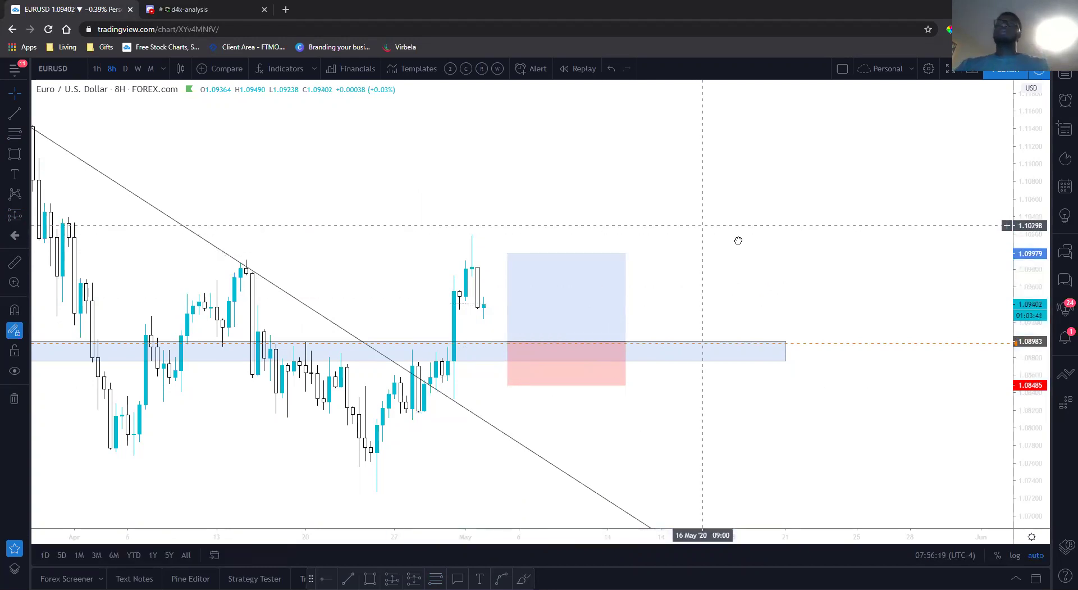
Step: Copy a snapshot link of the EURUSD chart with the long position and post it in Discord's d4x-analysis channel
left_click_drag(737, 241, 773, 243)
scroll(773, 242, "down", 3)
scroll(773, 243, "up", 3)
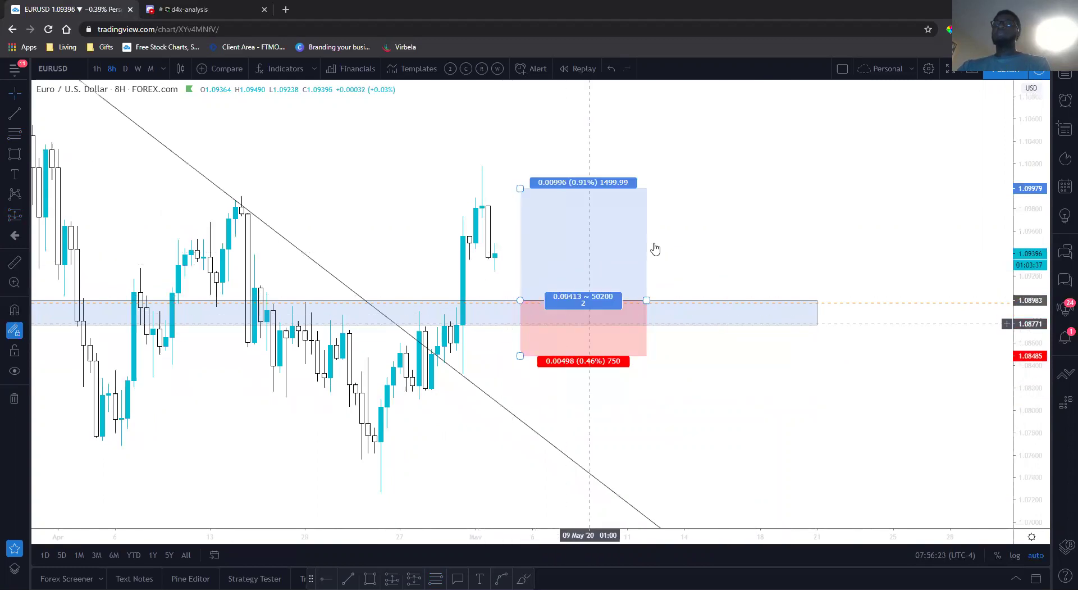
left_click_drag(1025, 236, 1013, 292)
left_click(972, 69)
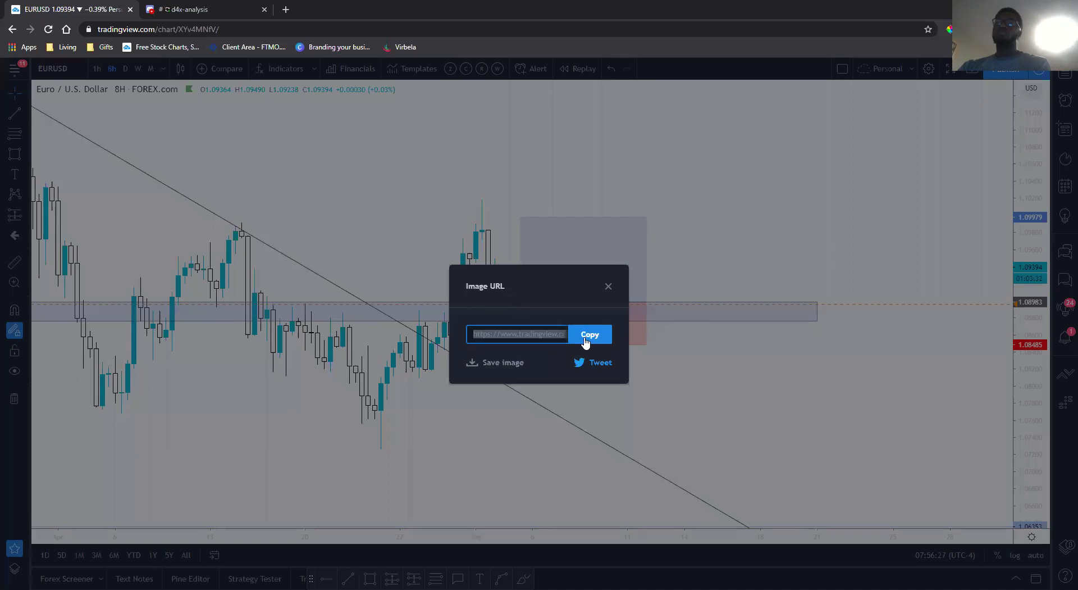
left_click(586, 343)
left_click(685, 217)
left_click(227, 10)
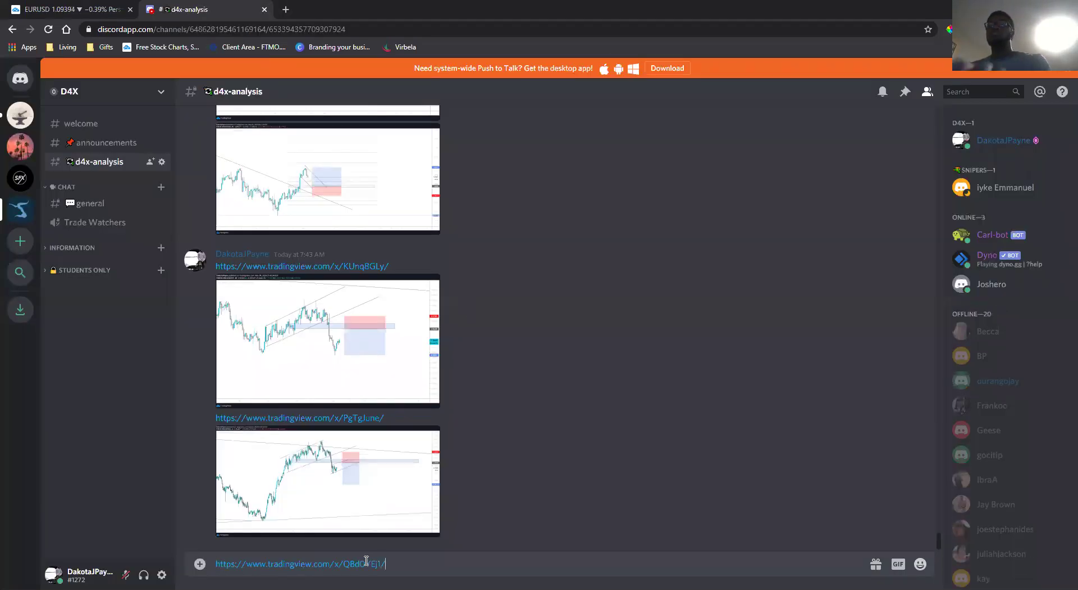
key("Return")
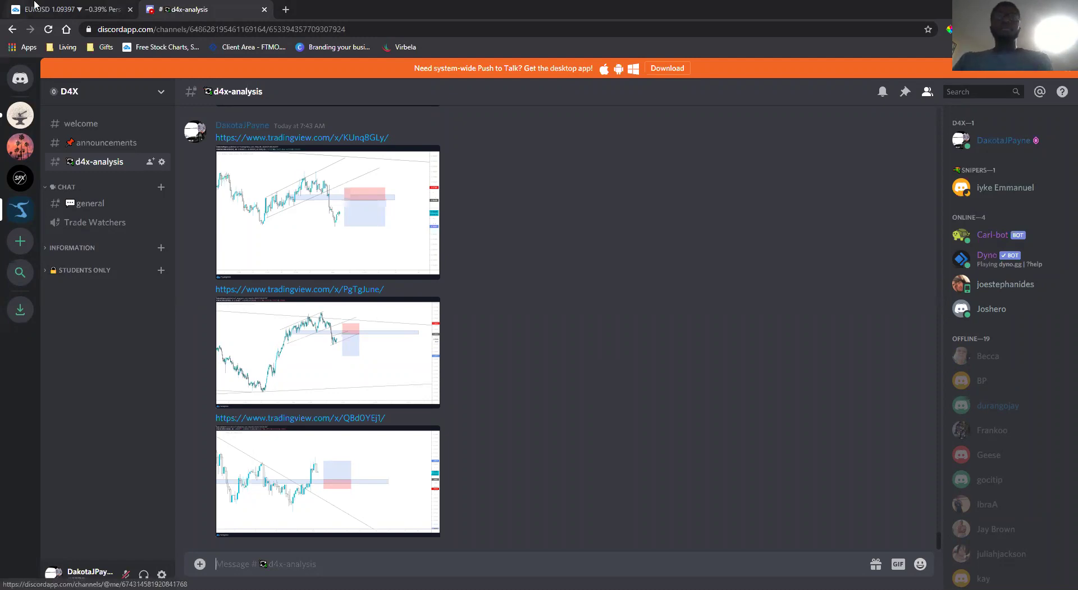
Step: Switch back to TradingView and review the EURUSD long setup against the zone and the trend line
left_click(65, 12)
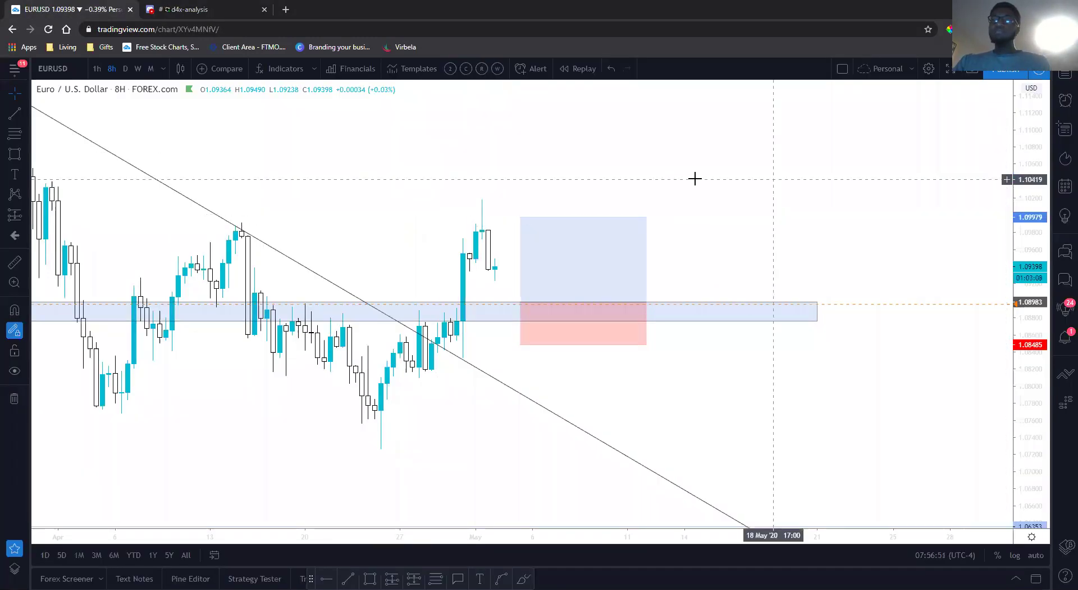
scroll(668, 179, "down", 2)
scroll(669, 179, "up", 2)
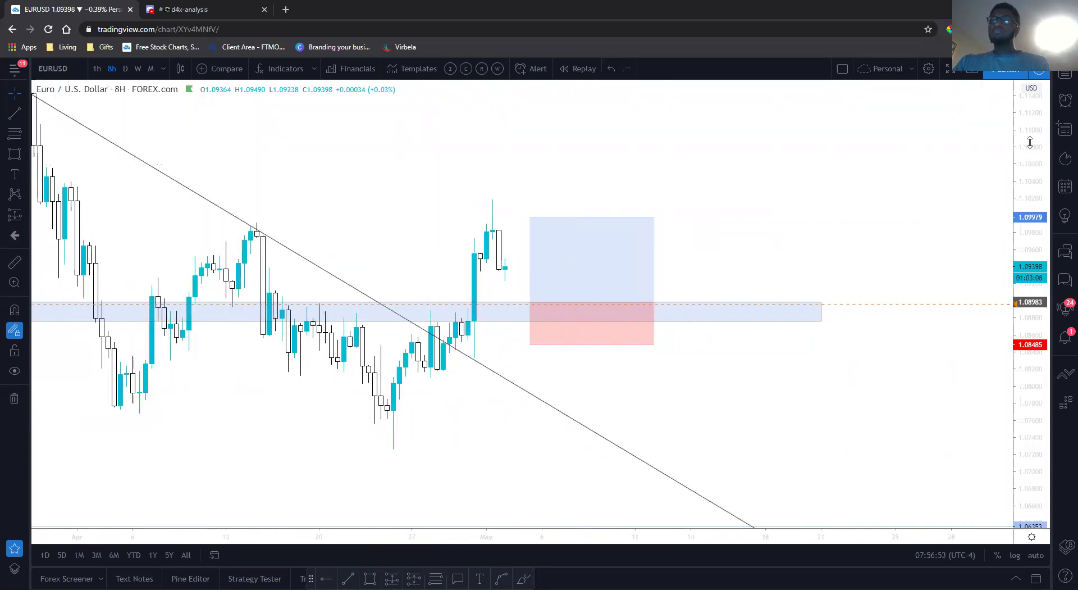
left_click_drag(1030, 142, 1031, 237)
left_click_drag(833, 236, 788, 176)
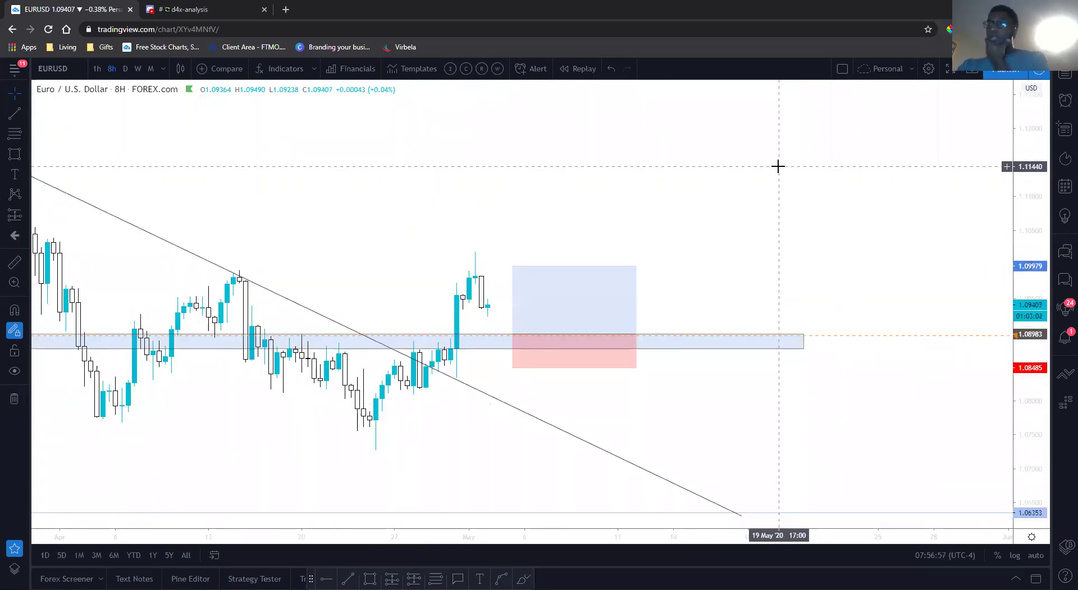
left_click_drag(775, 170, 744, 178)
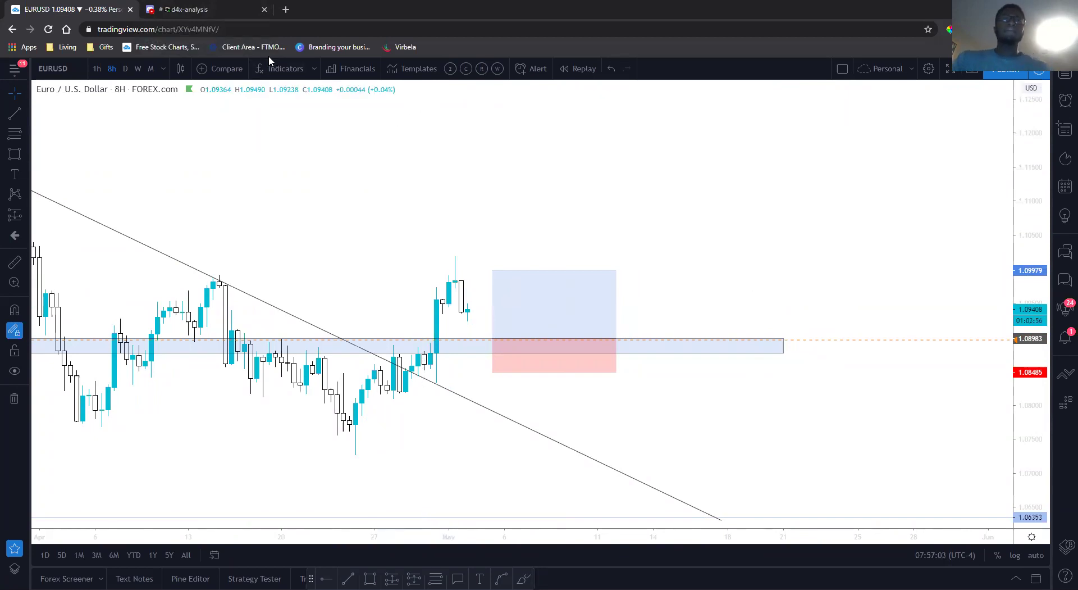
Step: Switch to Discord and view the posted USDCHF short setup chart enlarged in the d4x-analysis channel
left_click(207, 11)
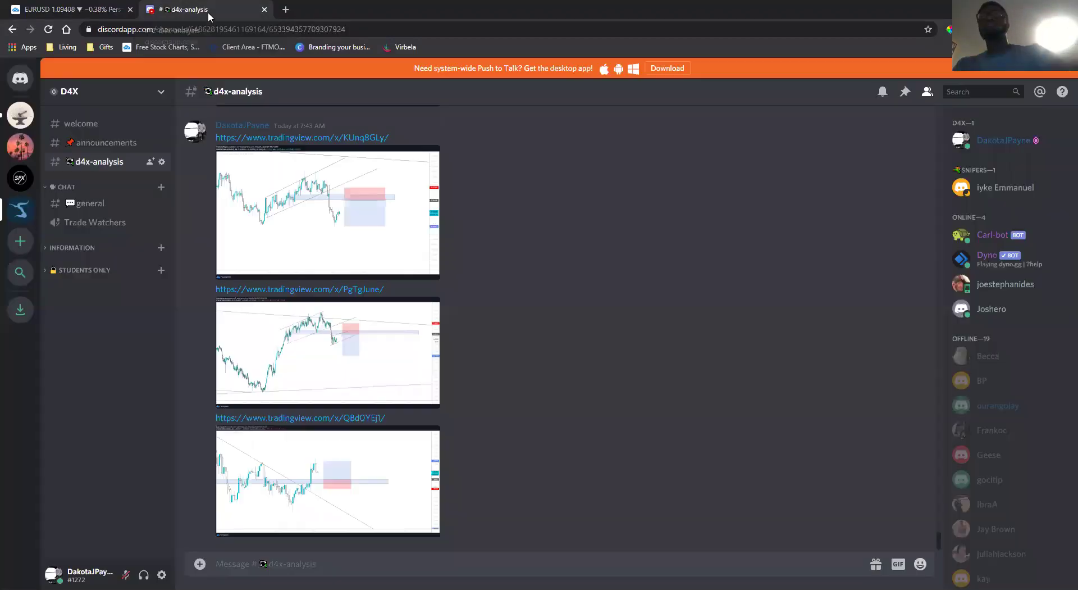
left_click(298, 212)
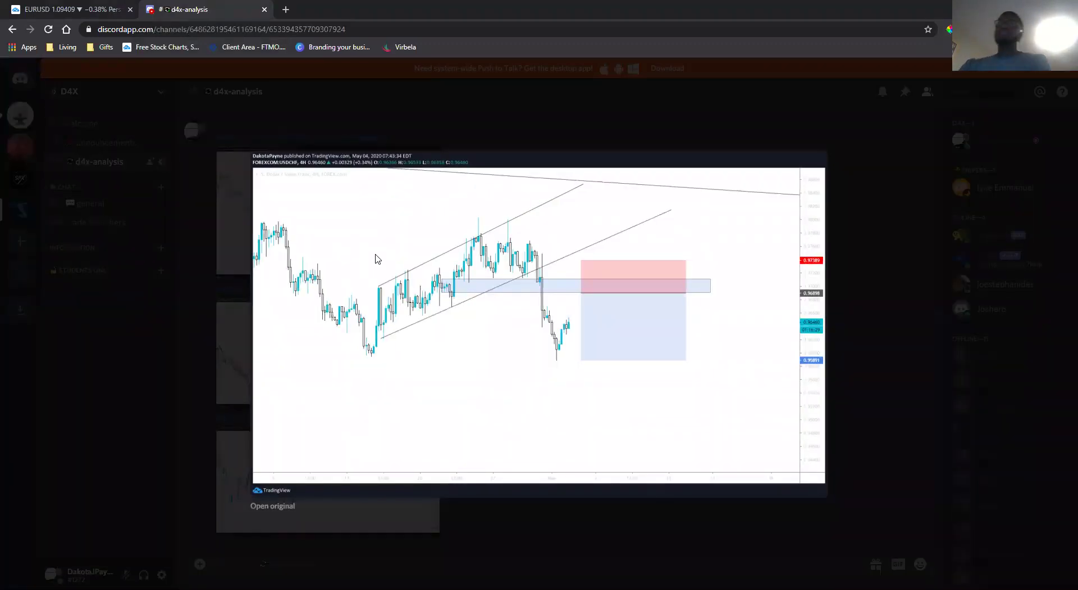
left_click(210, 297)
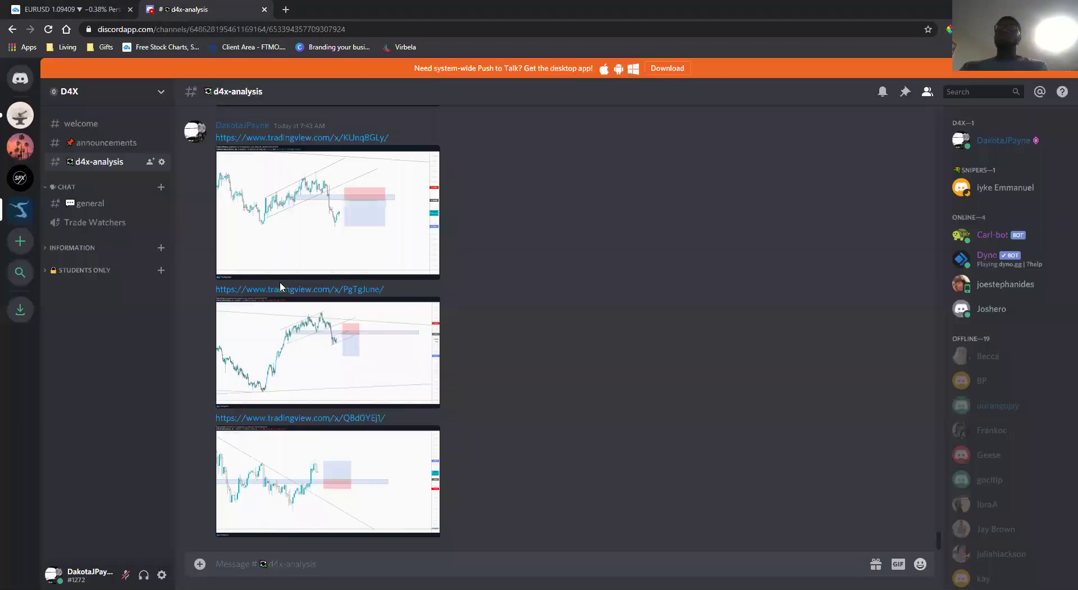
Step: Look back through the d4x-analysis channel's earlier trade charts and messages to the posts of April 27, 2020
scroll(272, 257, "up", 7)
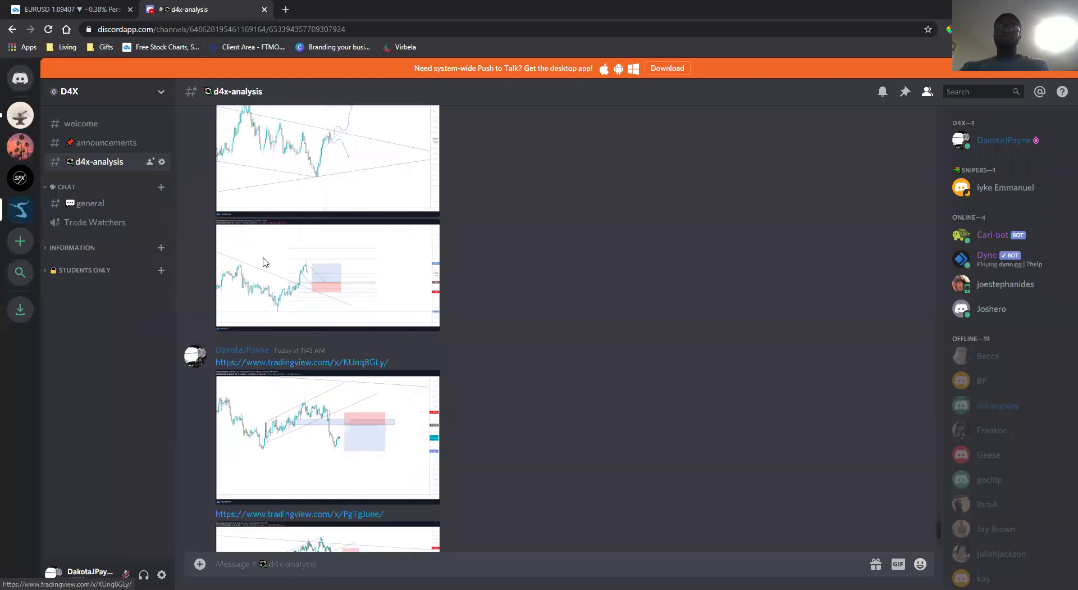
scroll(276, 256, "up", 10)
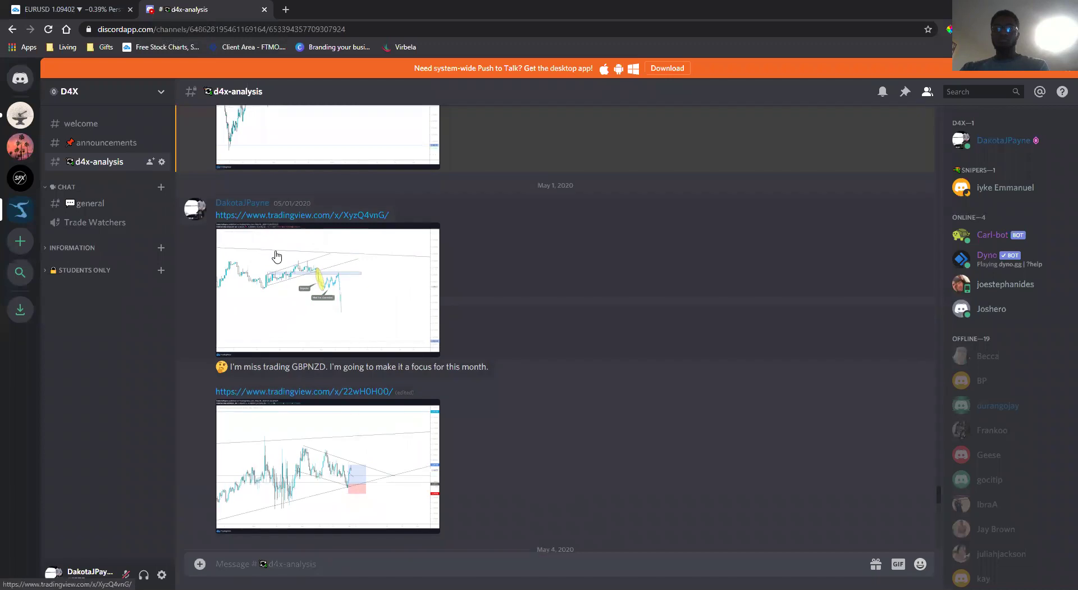
scroll(276, 256, "up", 1)
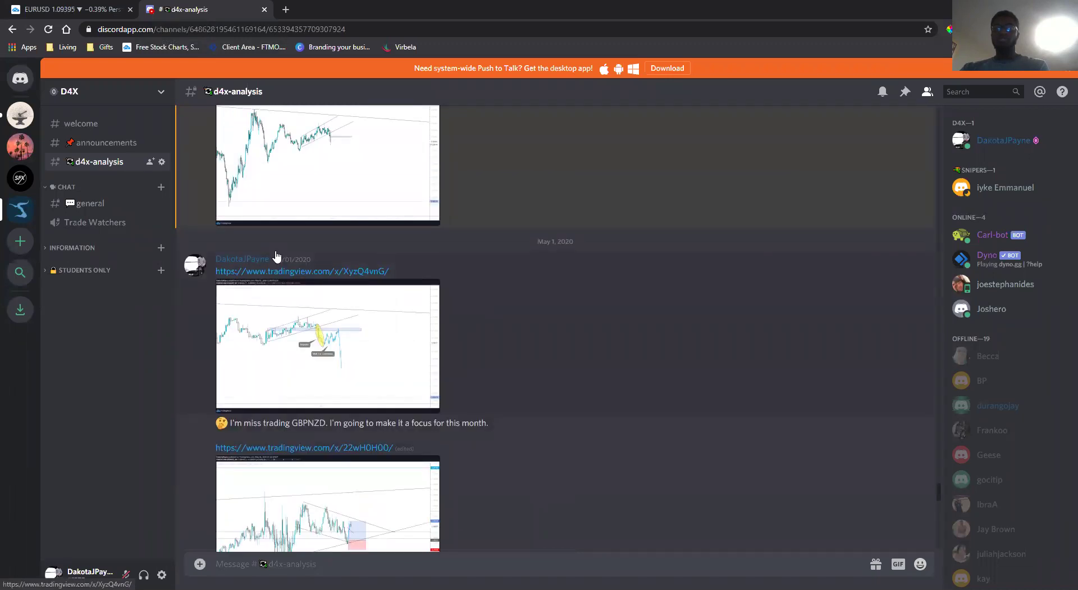
scroll(276, 257, "up", 3)
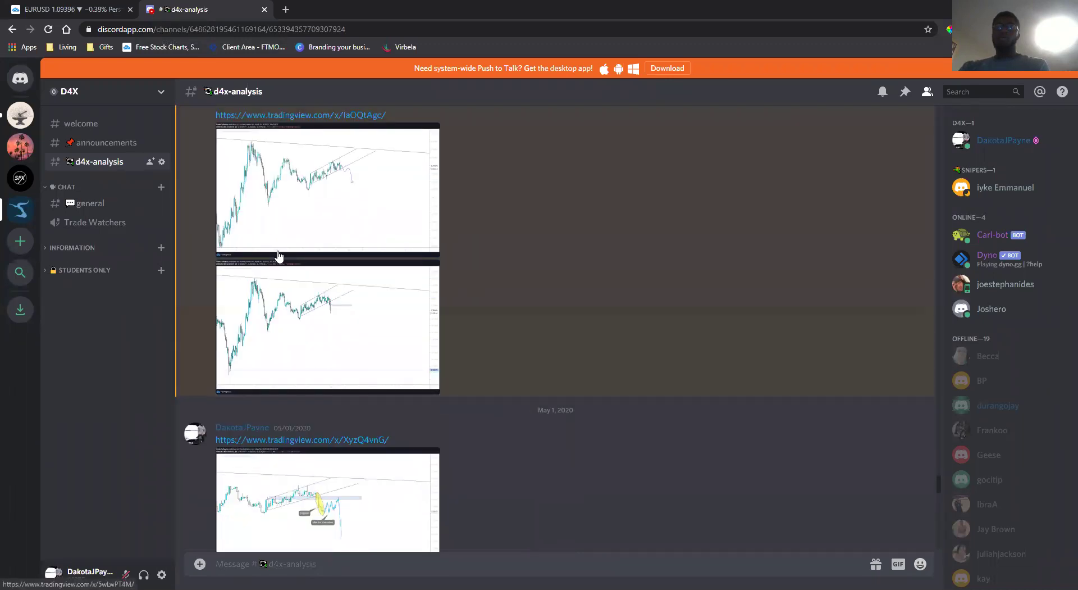
scroll(279, 256, "up", 2)
scroll(279, 257, "down", 6)
scroll(279, 256, "up", 13)
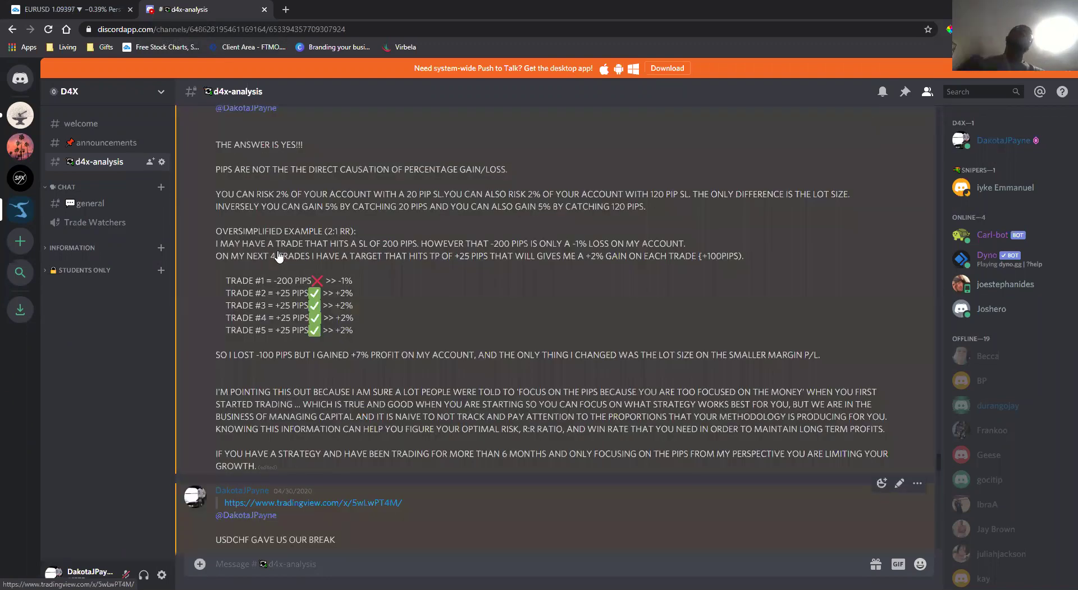
scroll(428, 294, "up", 7)
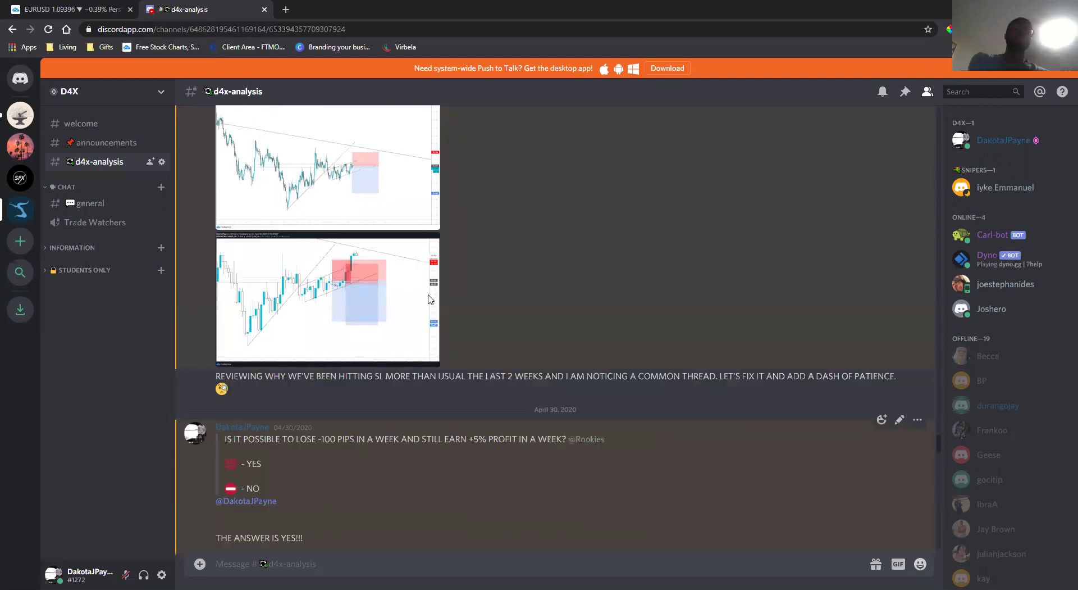
scroll(493, 299, "up", 20)
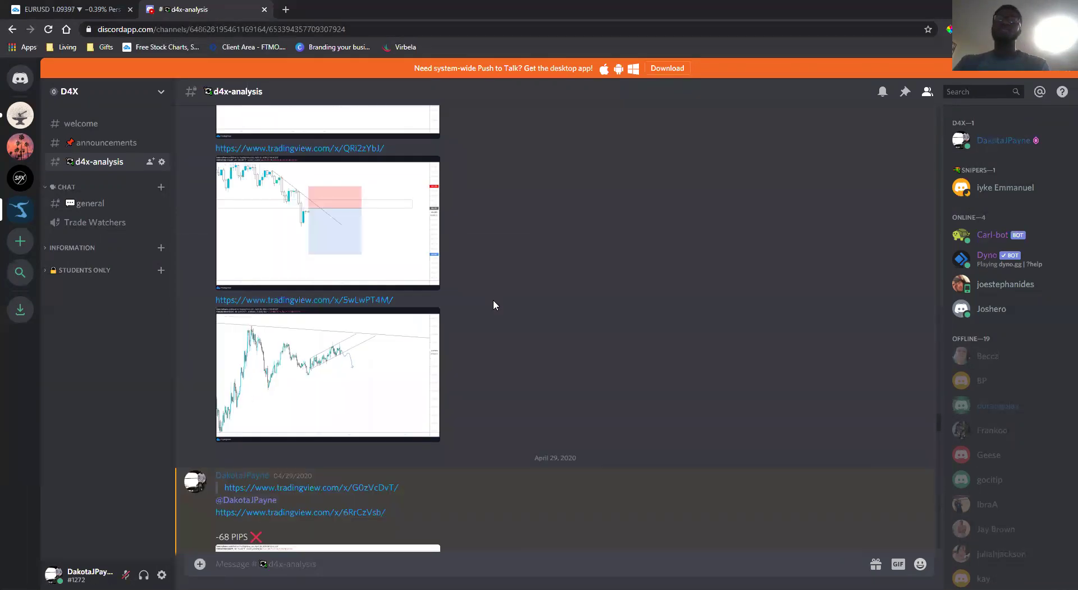
scroll(497, 298, "up", 5)
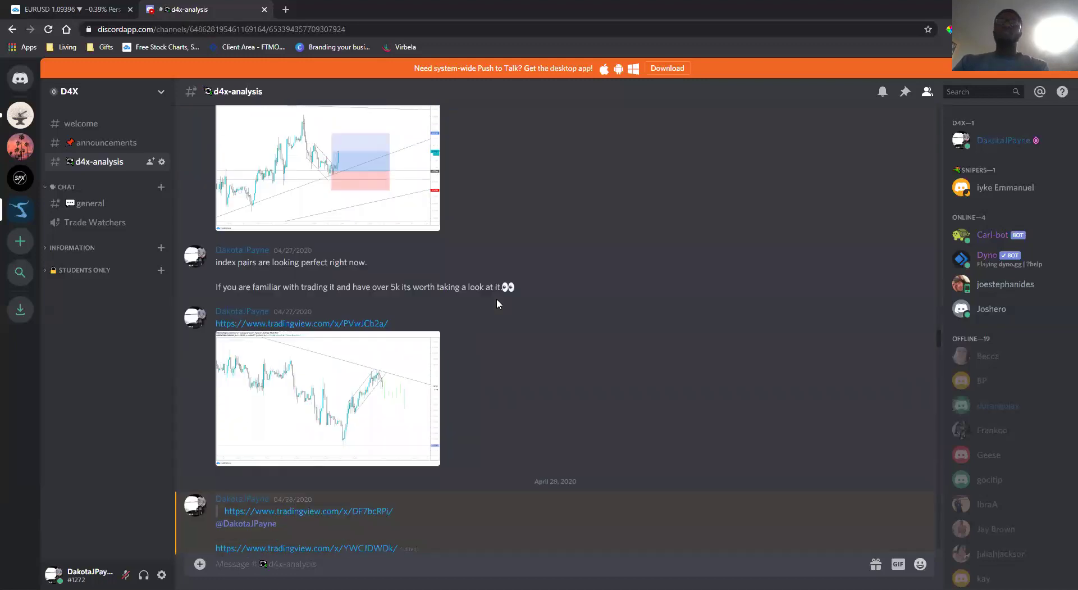
Step: Open the announcements channel and read back through its weekly updates to the April 10, 2020 pip result
left_click(102, 142)
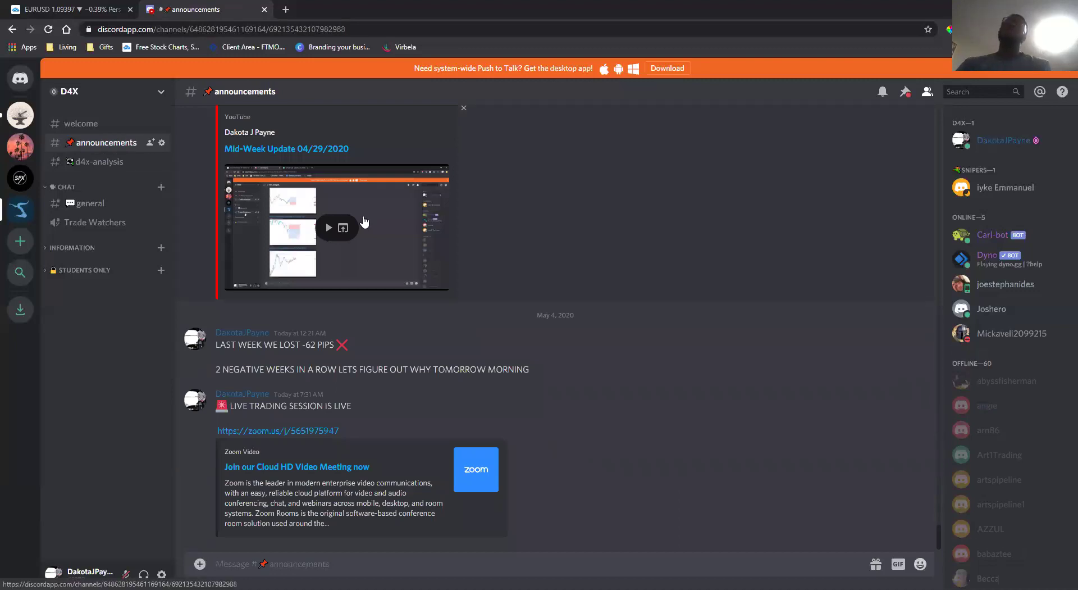
scroll(552, 381, "up", 8)
scroll(558, 382, "up", 5)
scroll(524, 447, "up", 10)
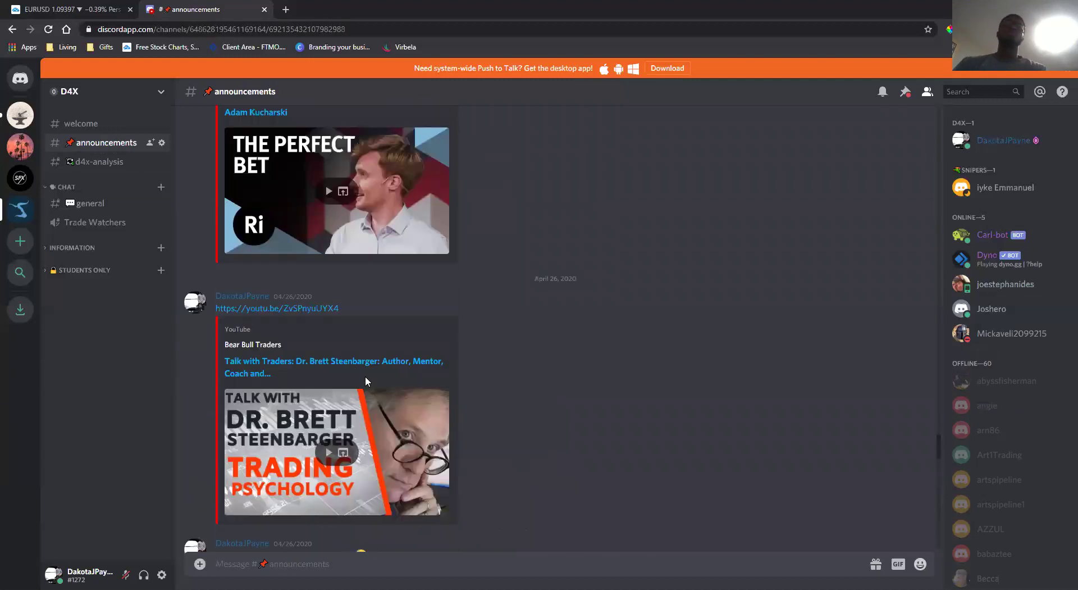
scroll(219, 314, "up", 10)
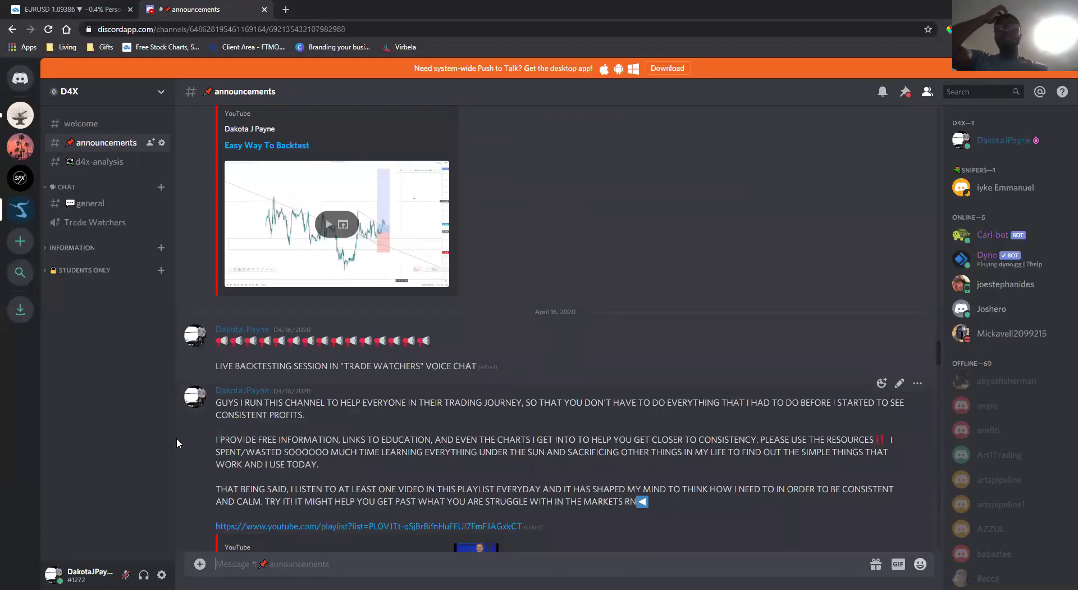
scroll(464, 434, "down", 6)
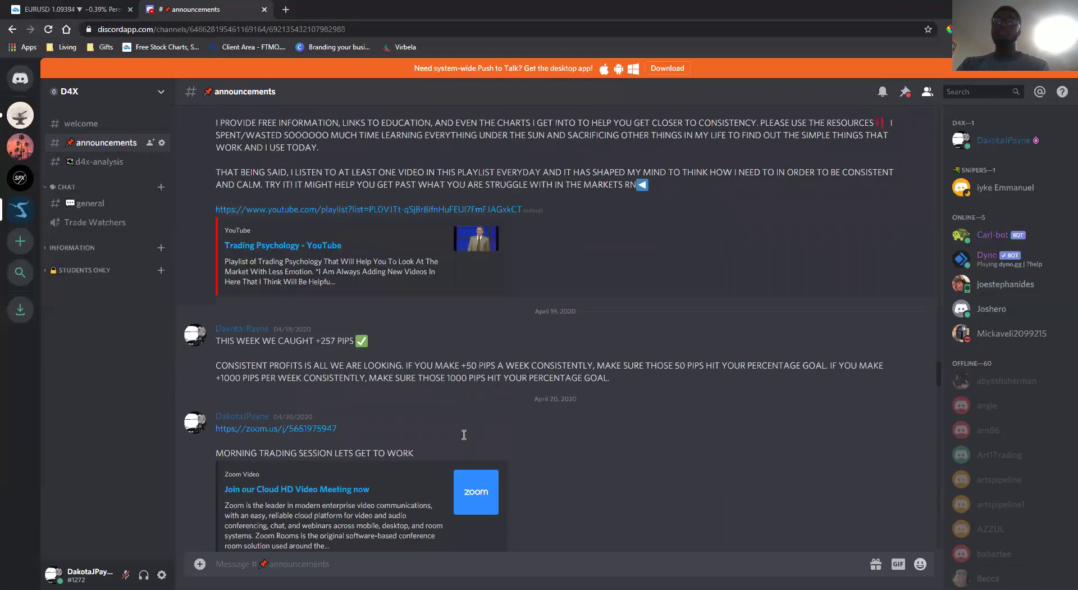
scroll(463, 434, "up", 10)
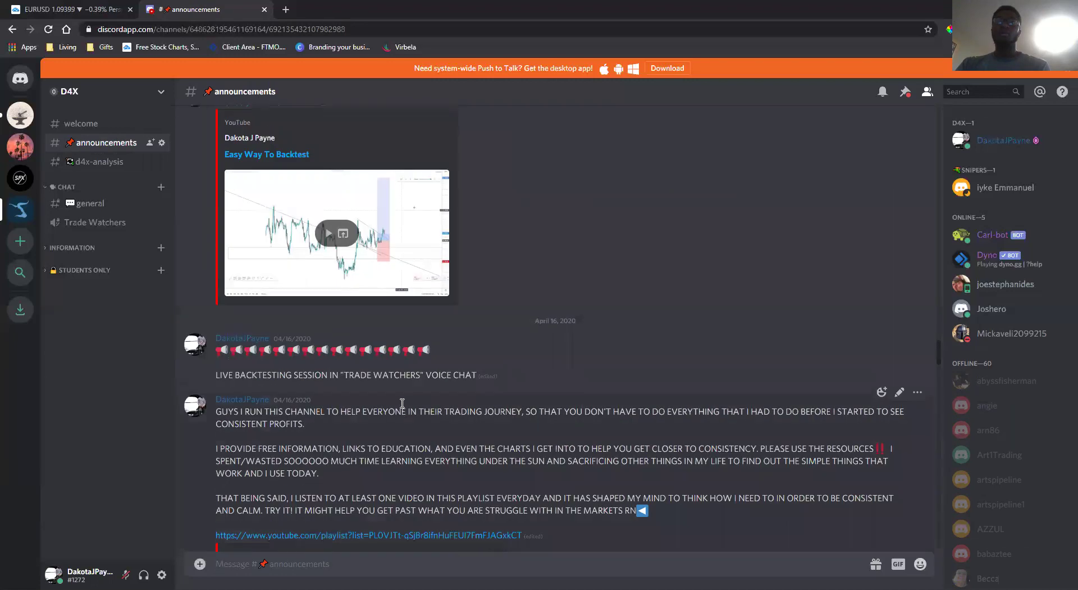
scroll(402, 402, "up", 10)
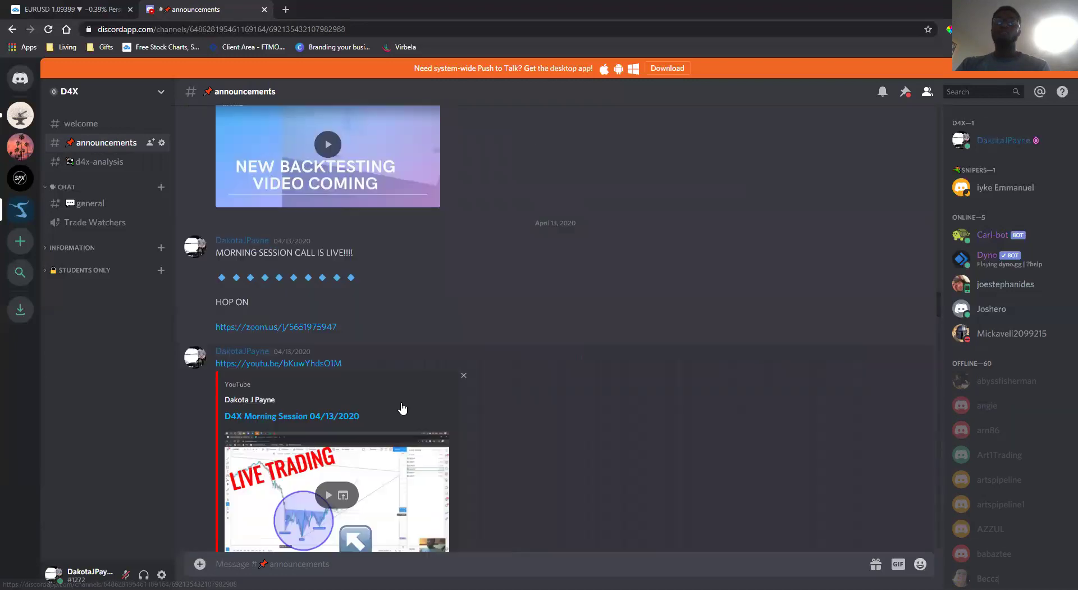
scroll(402, 407, "up", 5)
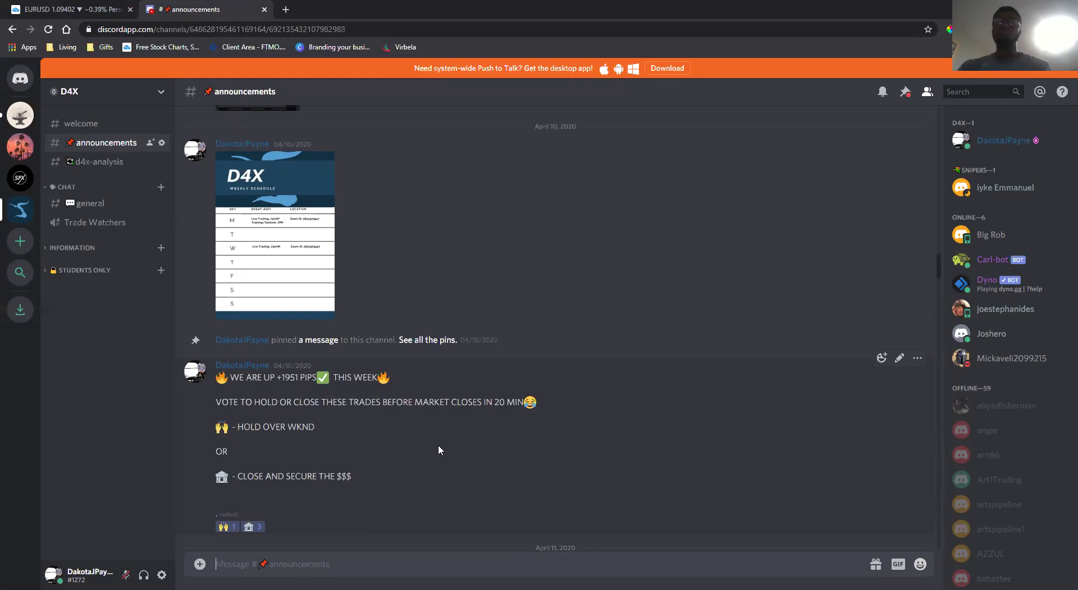
Step: Examine the backtesting video announcement of April 11 and the older morning session videos around April 6, 2020
scroll(427, 427, "down", 3)
scroll(375, 264, "down", 5)
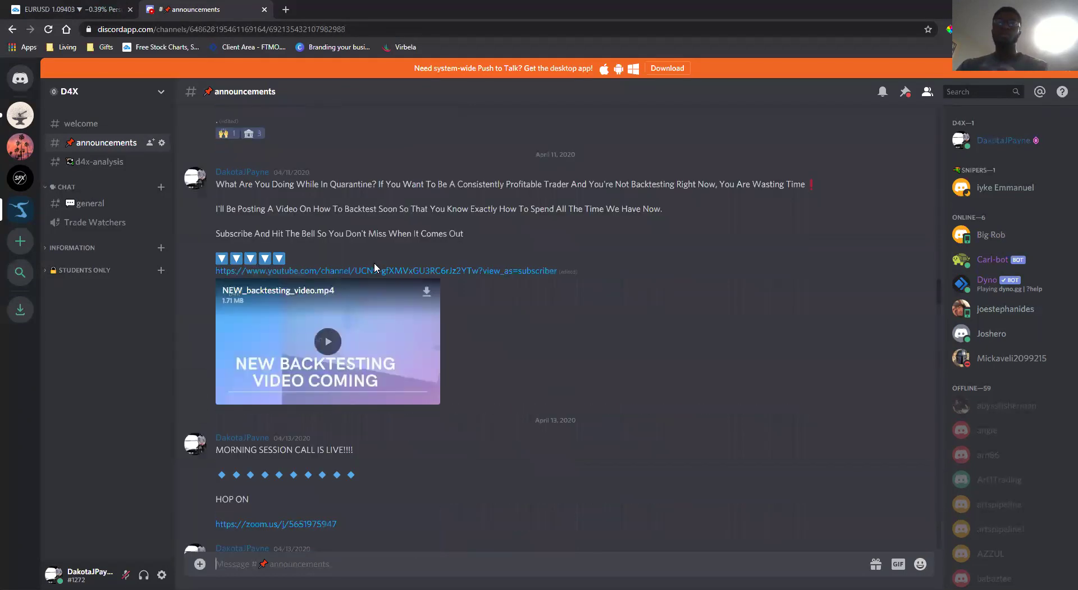
scroll(387, 279, "up", 9)
scroll(388, 279, "up", 10)
scroll(387, 278, "up", 10)
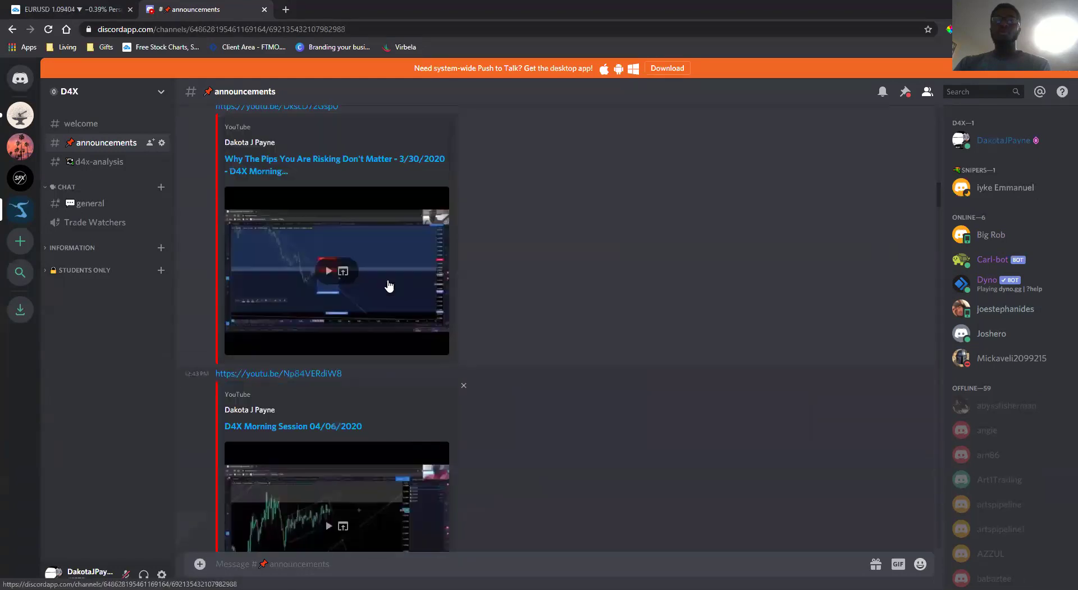
scroll(389, 285, "up", 10)
scroll(465, 318, "up", 3)
scroll(465, 318, "down", 10)
scroll(464, 318, "down", 2)
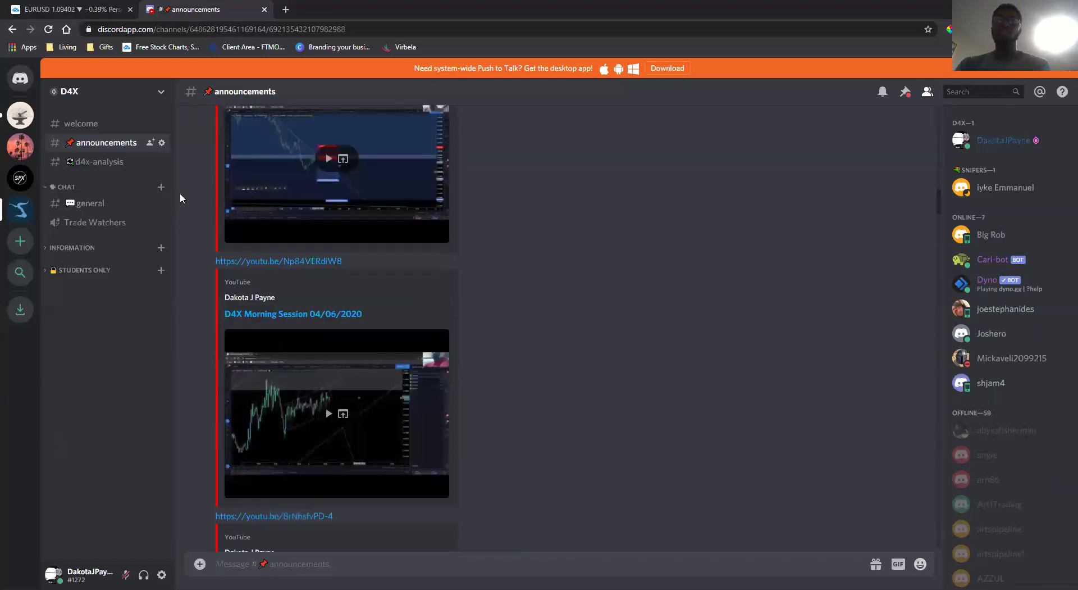
Step: Return to the d4x-analysis channel and check the charts posted around April 27, 2020
left_click(99, 162)
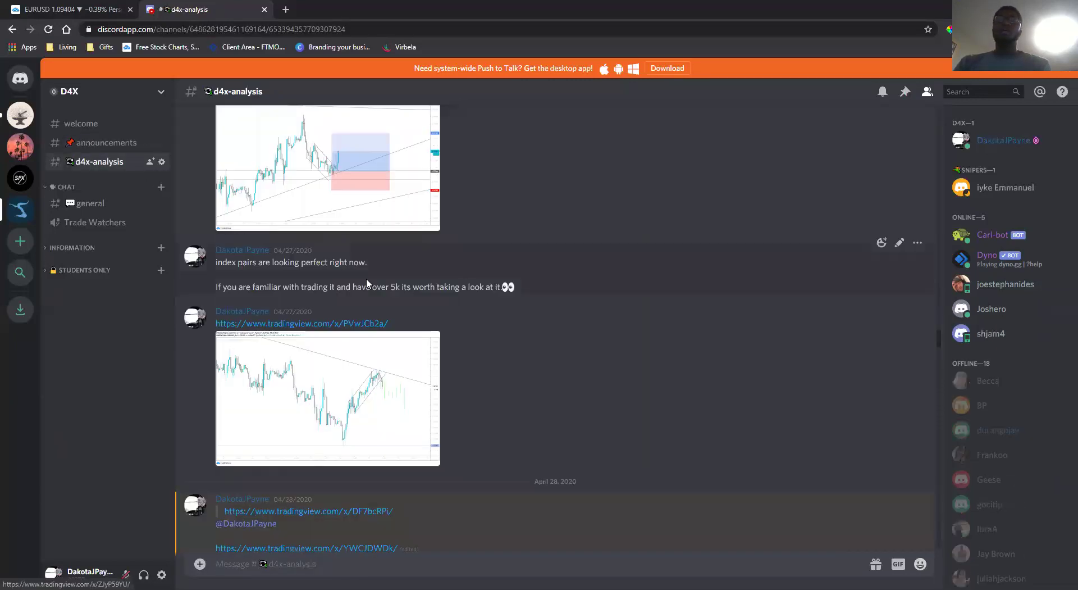
scroll(330, 236, "up", 5)
scroll(331, 236, "down", 4)
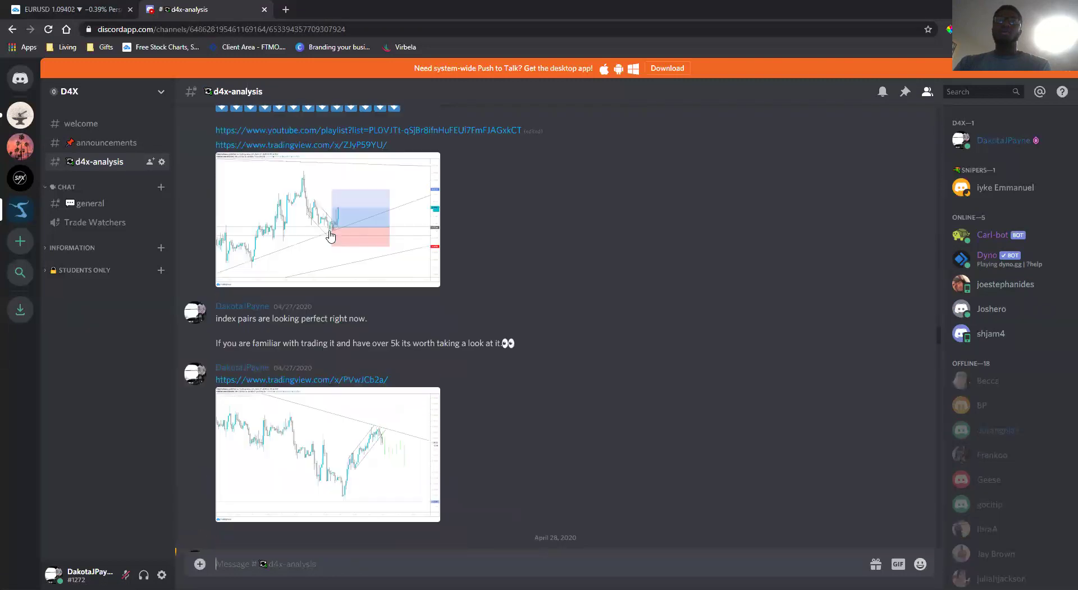
Step: Reopen the announcements channel and compare the weekly pip results from April 10 to May 4, 2020
left_click(90, 143)
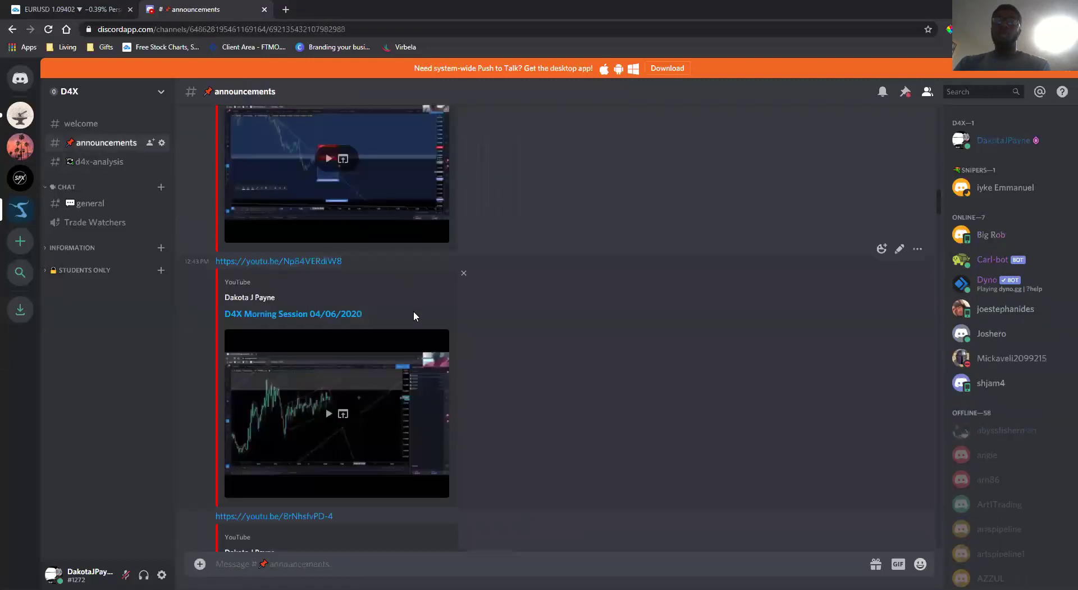
scroll(413, 311, "down", 15)
scroll(414, 311, "down", 7)
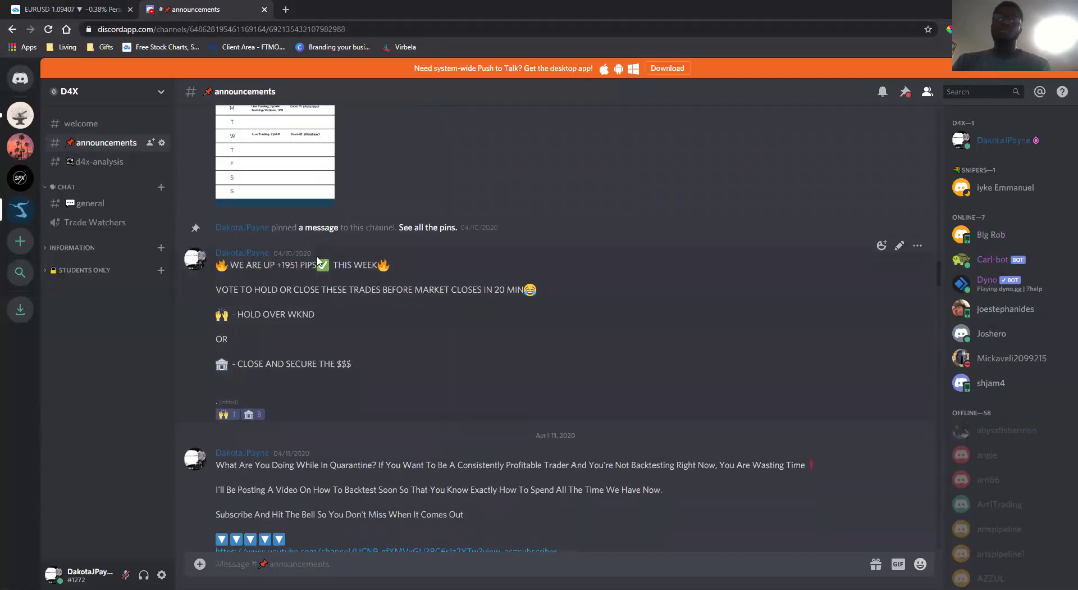
scroll(352, 331, "down", 7)
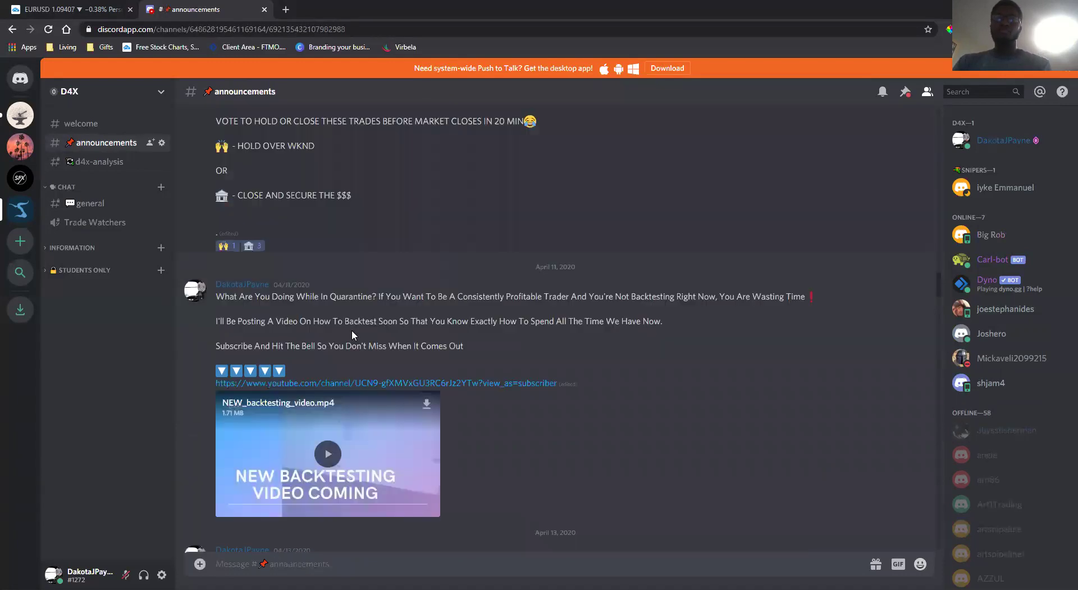
scroll(355, 320, "down", 10)
scroll(355, 321, "down", 12)
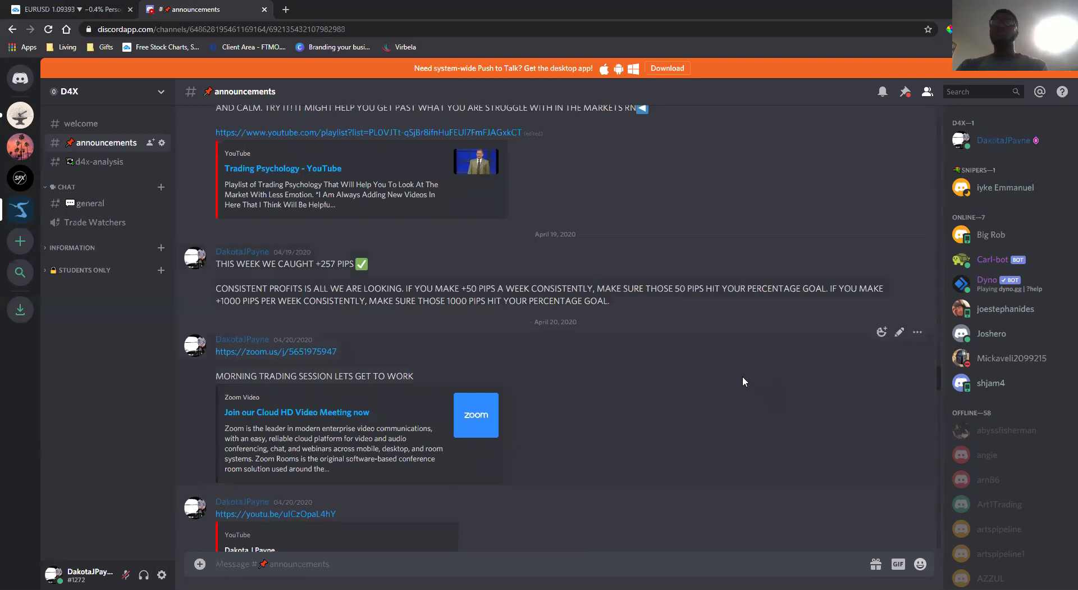
scroll(743, 377, "down", 10)
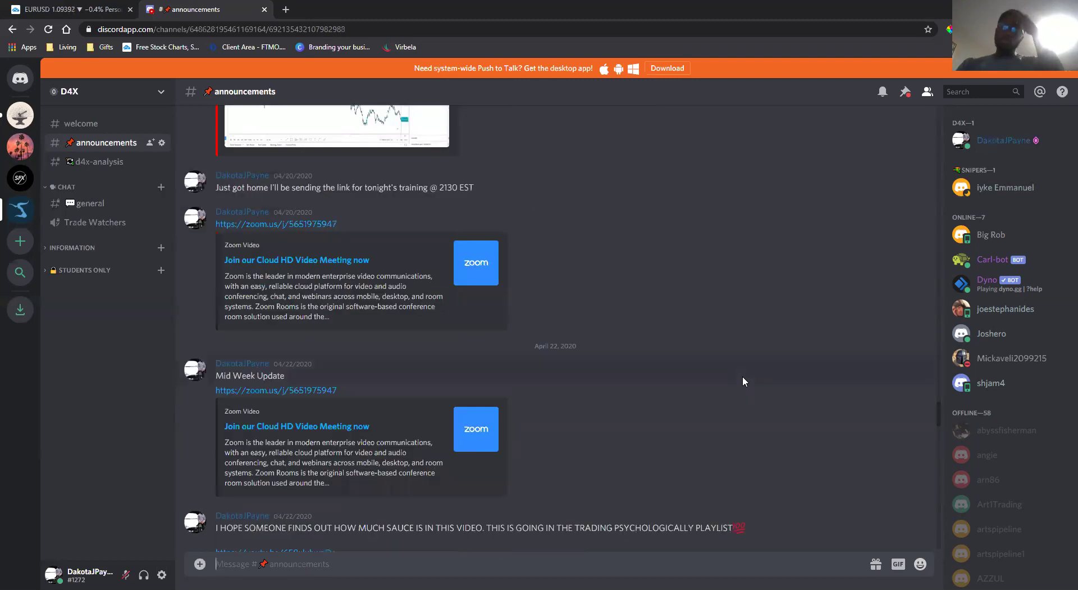
scroll(743, 377, "down", 12)
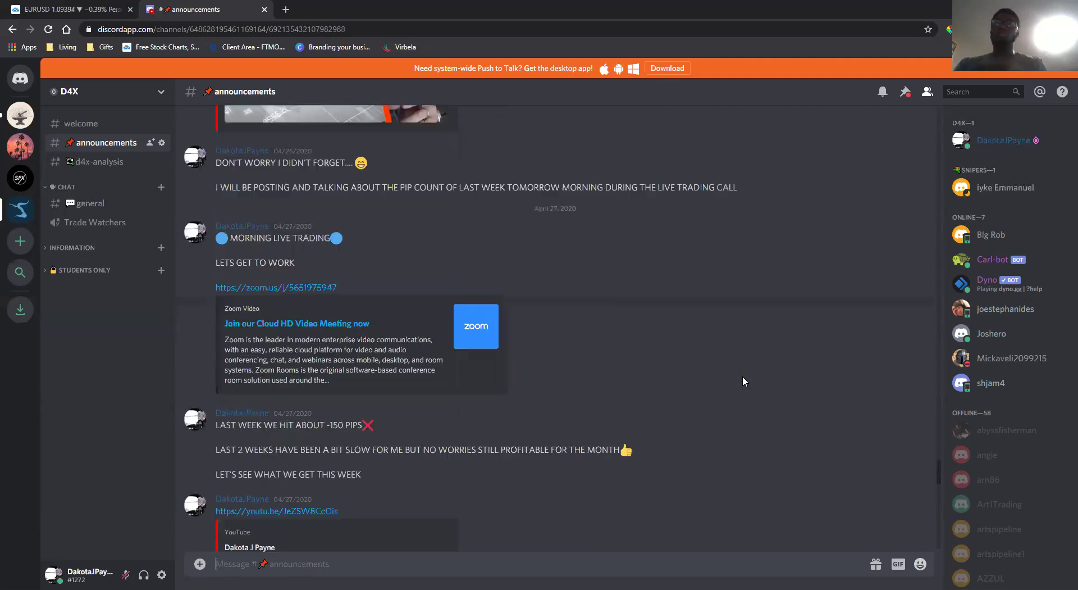
scroll(742, 375, "down", 4)
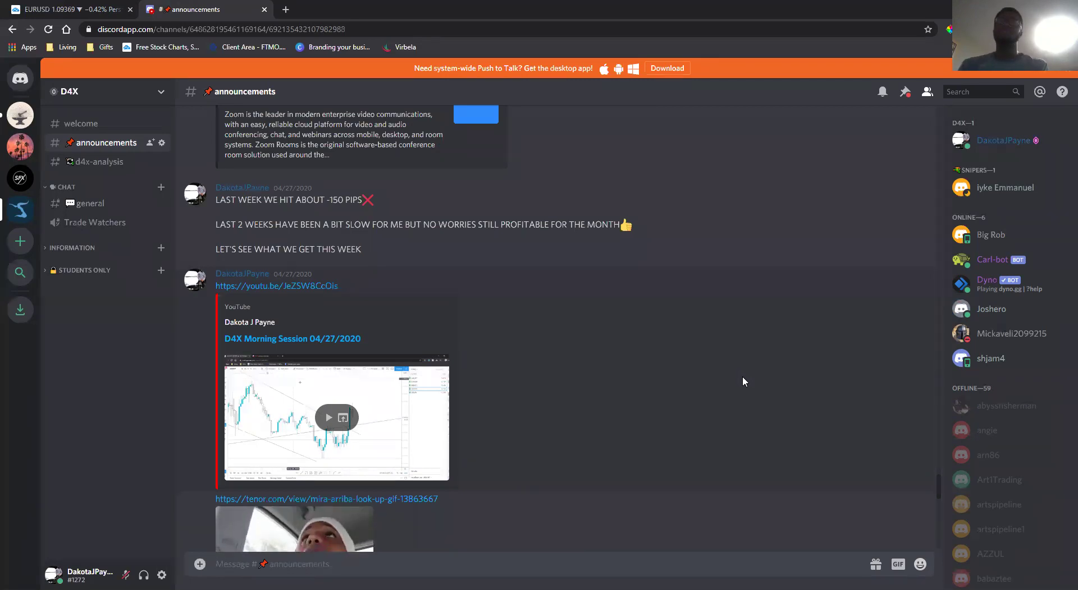
scroll(481, 324, "down", 6)
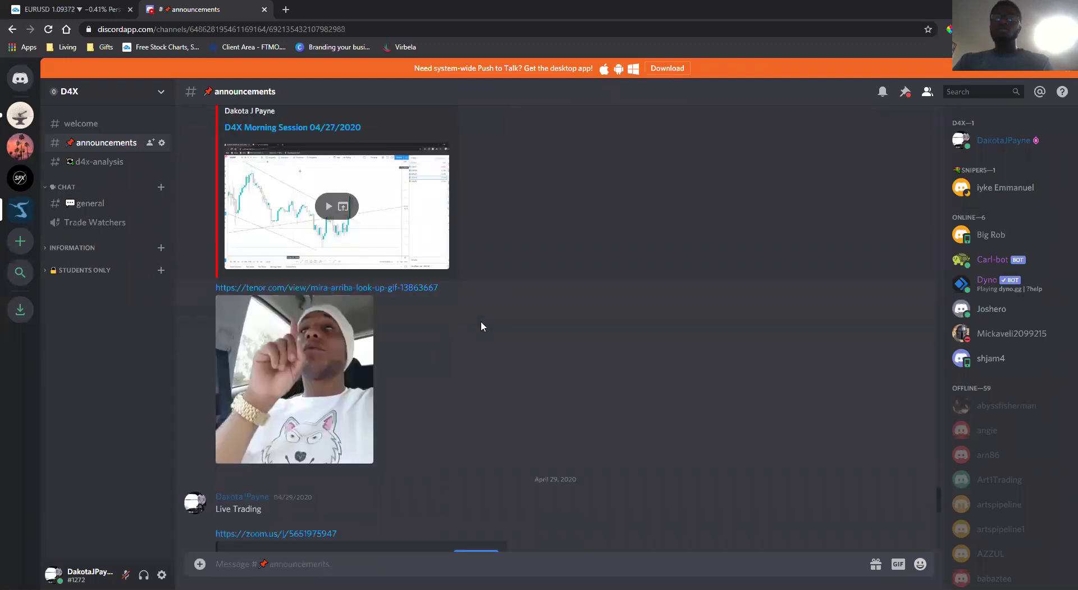
scroll(481, 322, "down", 7)
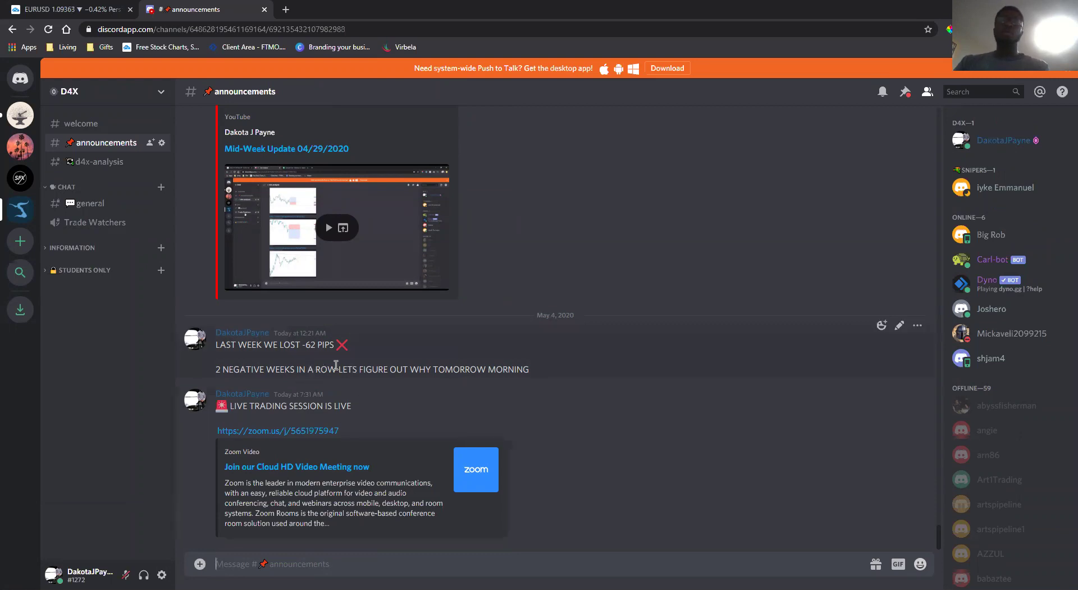
Step: Revisit the April 19 weekly result and the Easy Way To Backtest video post of April 15 in announcements
scroll(469, 396, "up", 3)
scroll(469, 396, "up", 20)
scroll(472, 400, "up", 15)
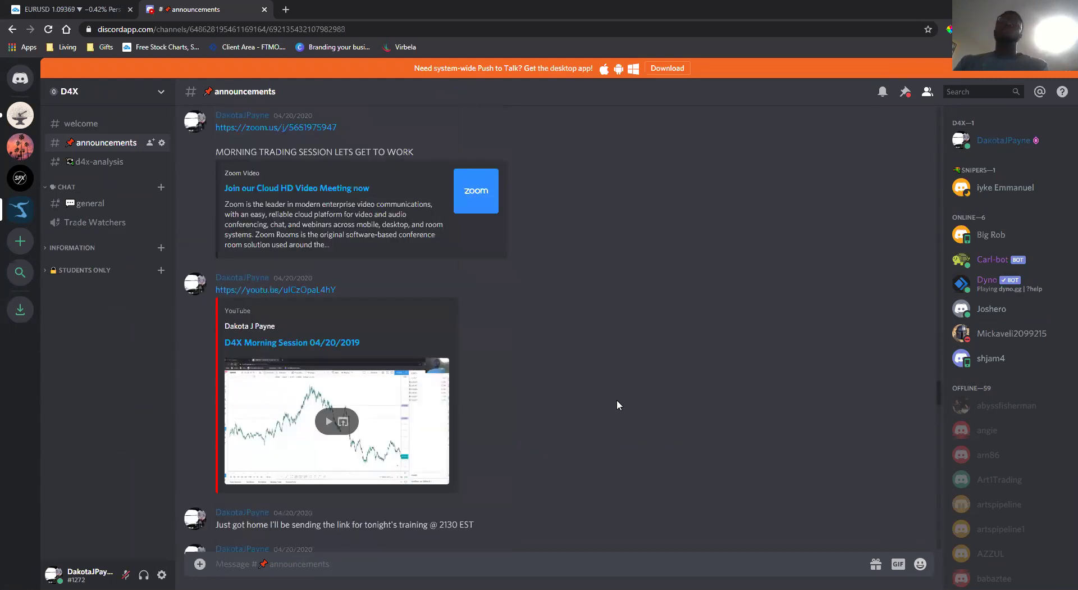
scroll(516, 370, "up", 5)
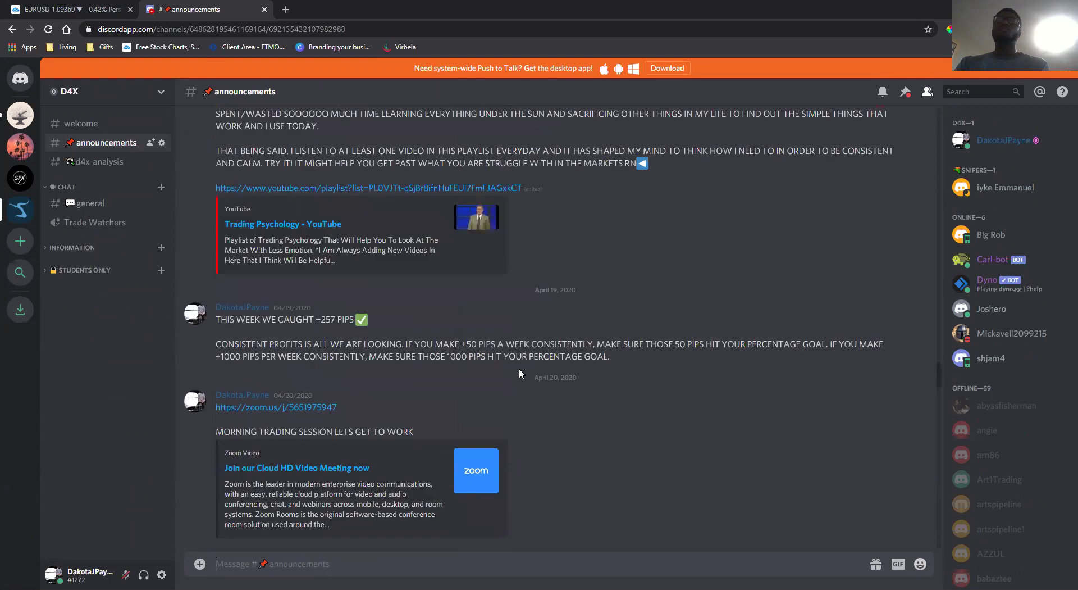
scroll(518, 373, "up", 10)
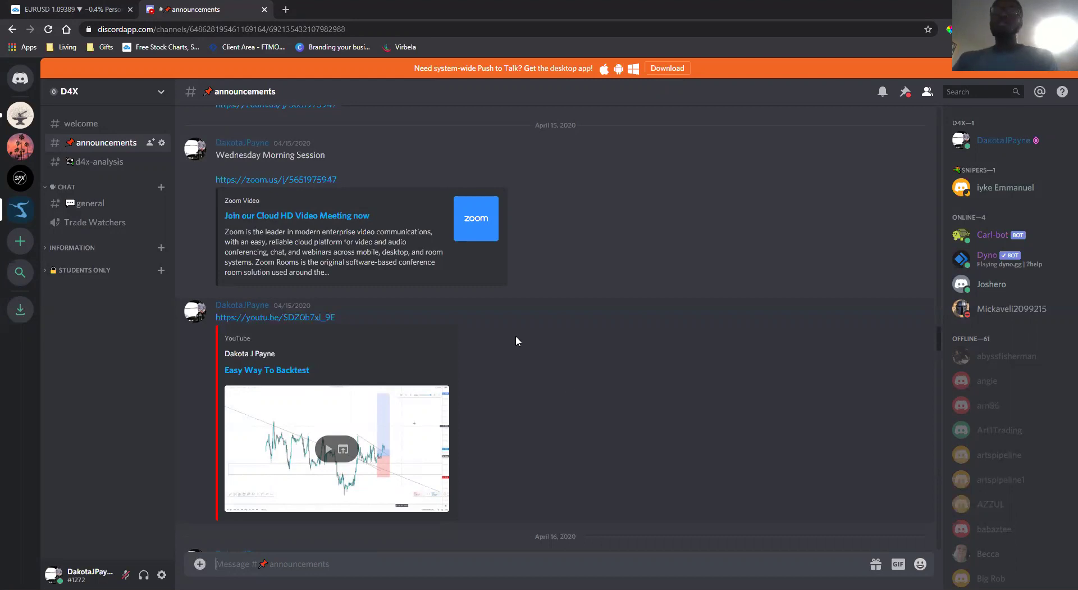
Step: Review the announcements from the April 10 weekly pip result through the mid-week posts to the April 27, 2020 result
scroll(457, 443, "up", 3)
scroll(457, 440, "up", 5)
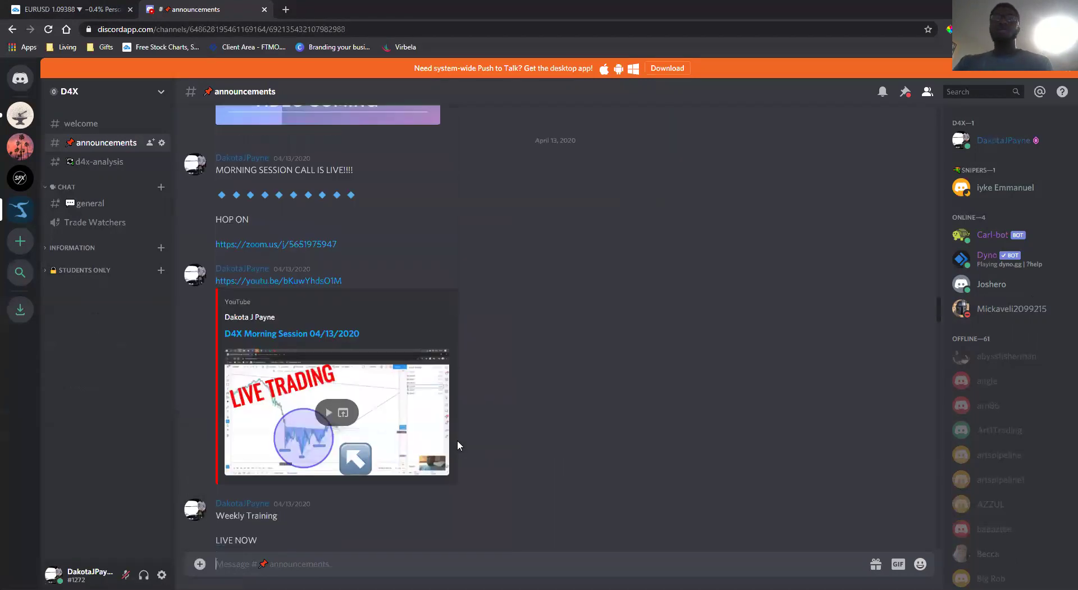
scroll(492, 449, "up", 5)
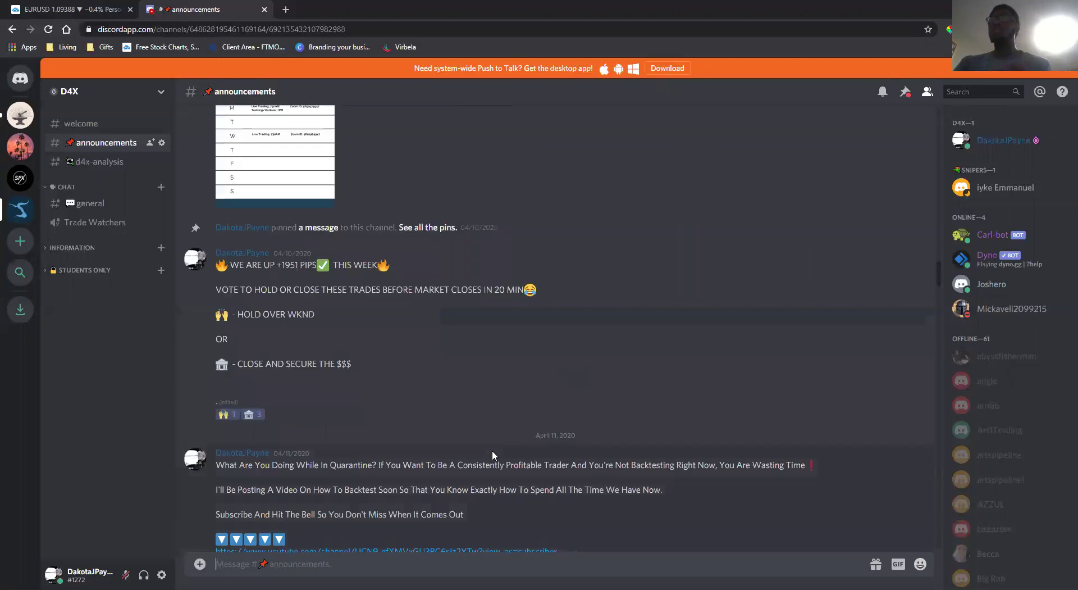
scroll(501, 436, "down", 10)
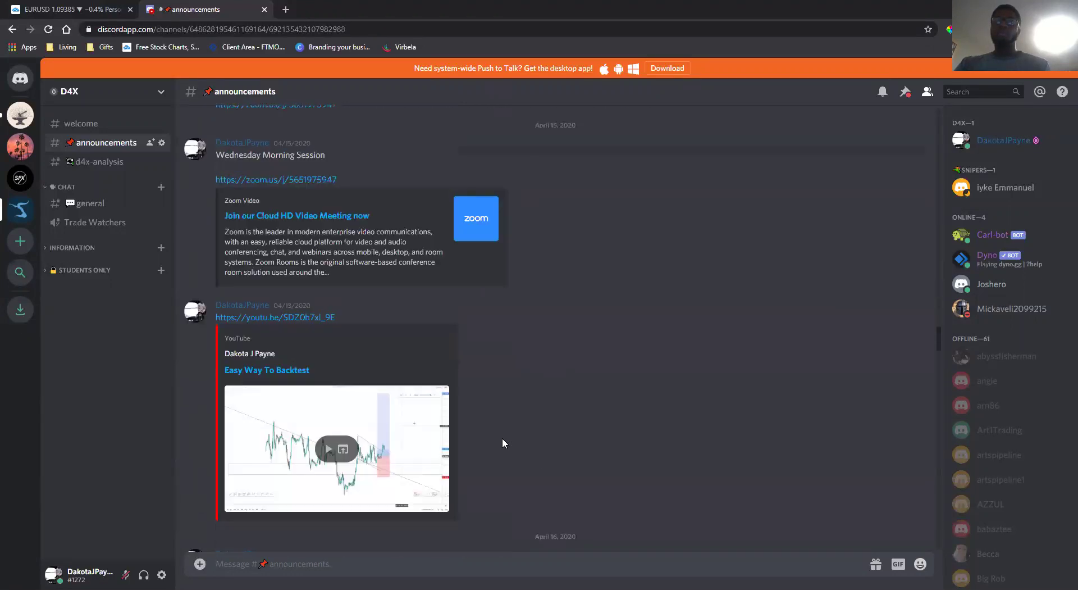
scroll(502, 438, "down", 10)
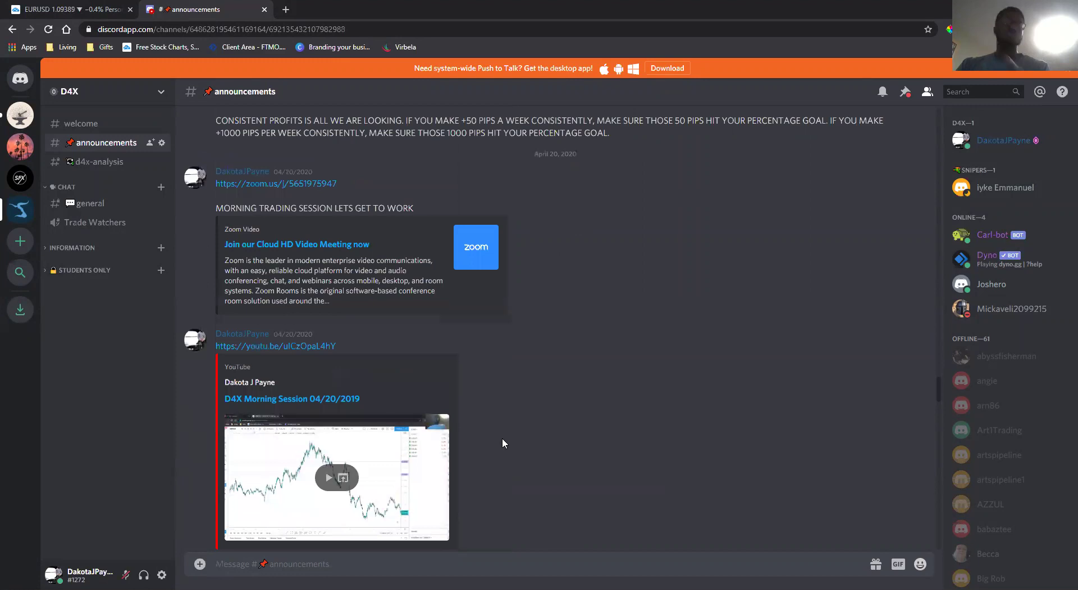
scroll(503, 439, "down", 10)
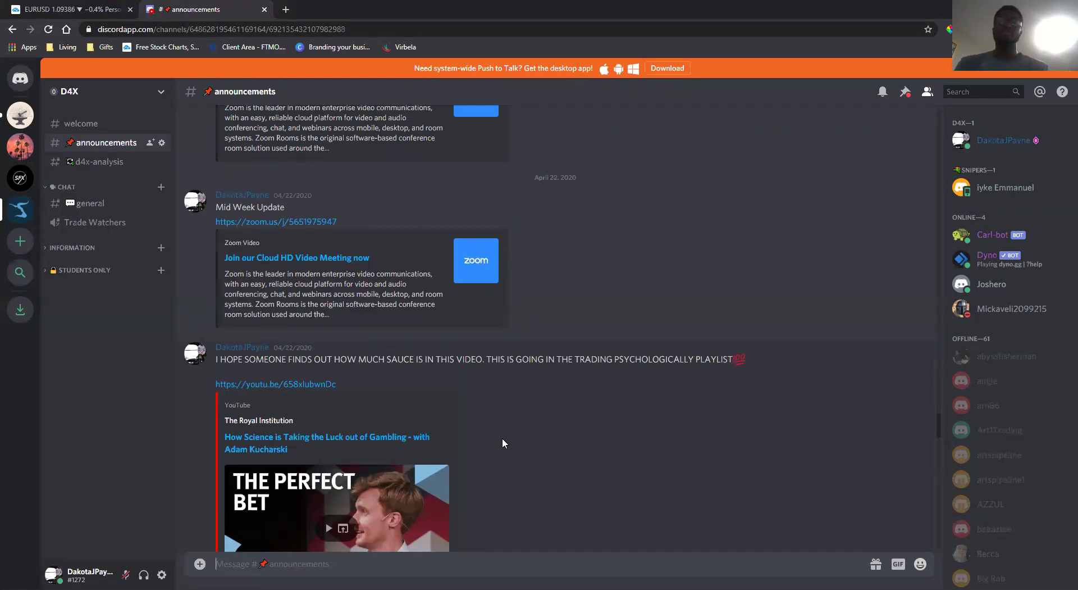
scroll(519, 433, "down", 15)
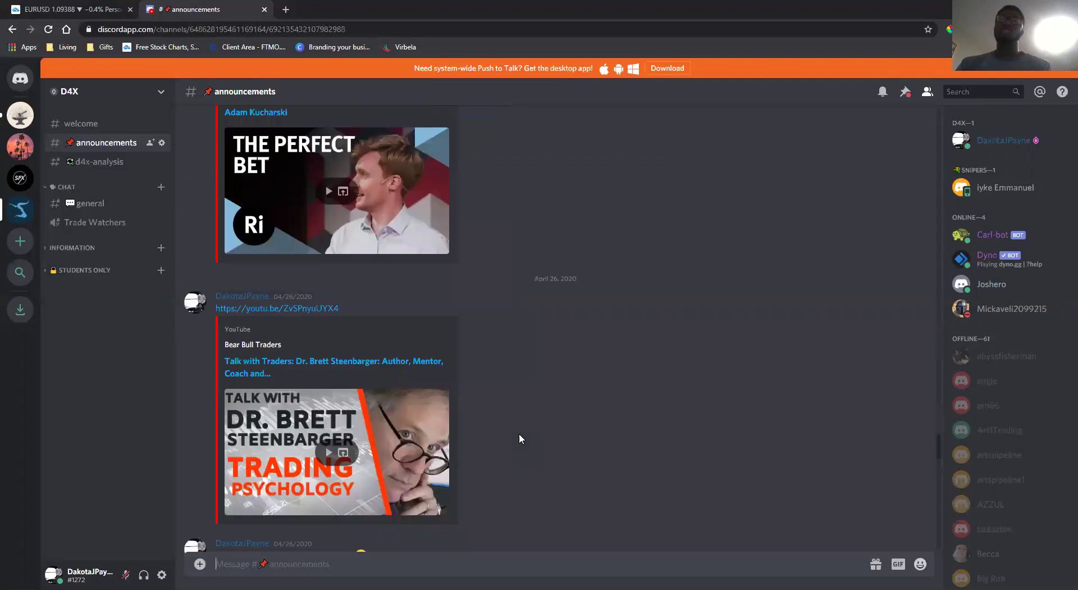
scroll(519, 434, "down", 2)
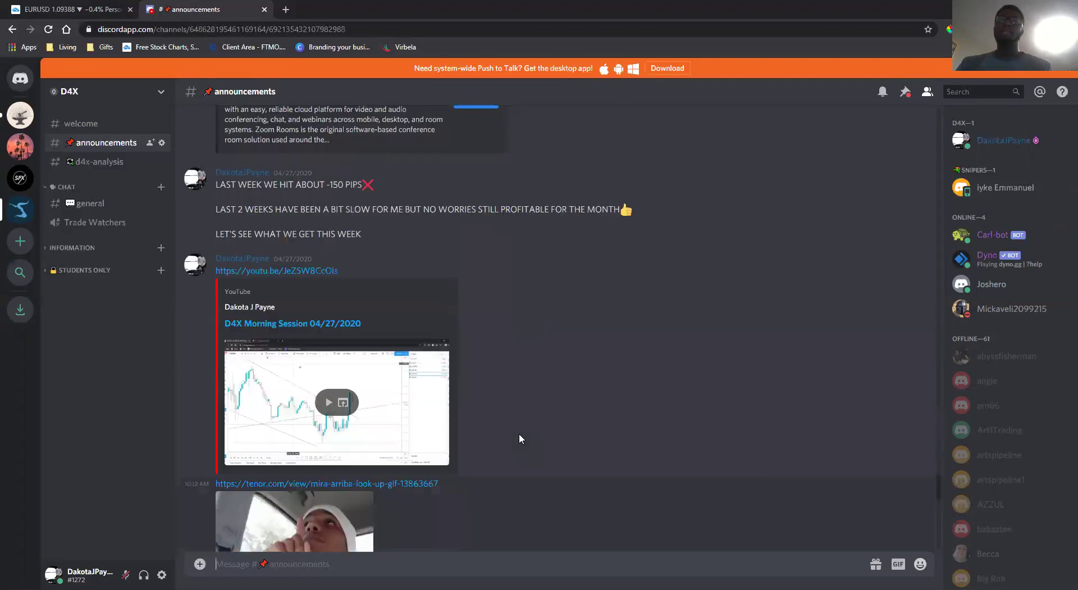
Step: Reread the April 27 weekly pip result and follow the announcements on to the May 4, 2020 posts
scroll(520, 434, "up", 3)
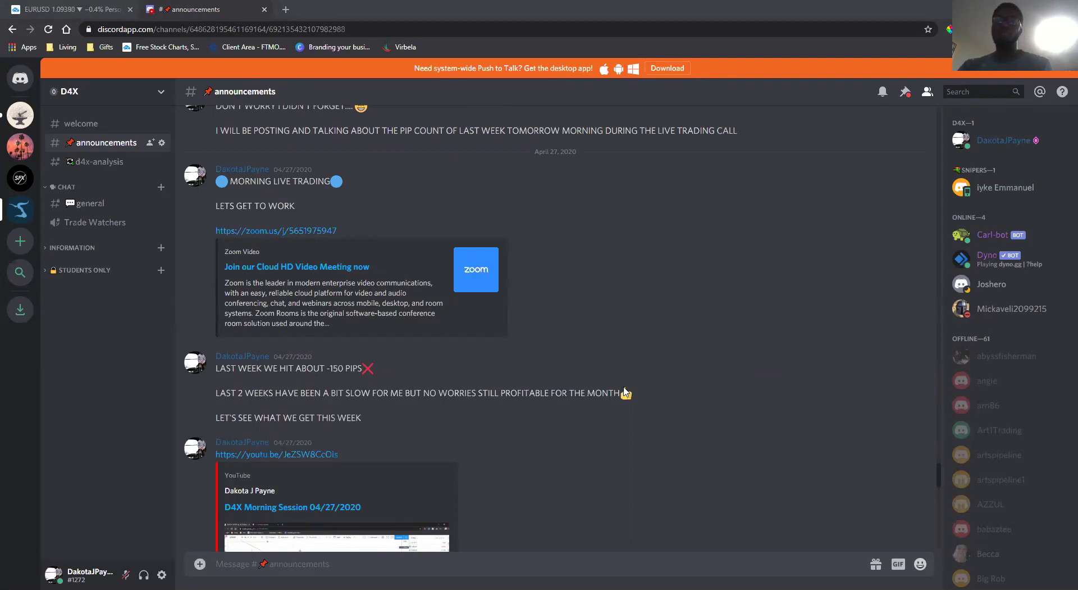
scroll(648, 402, "down", 6)
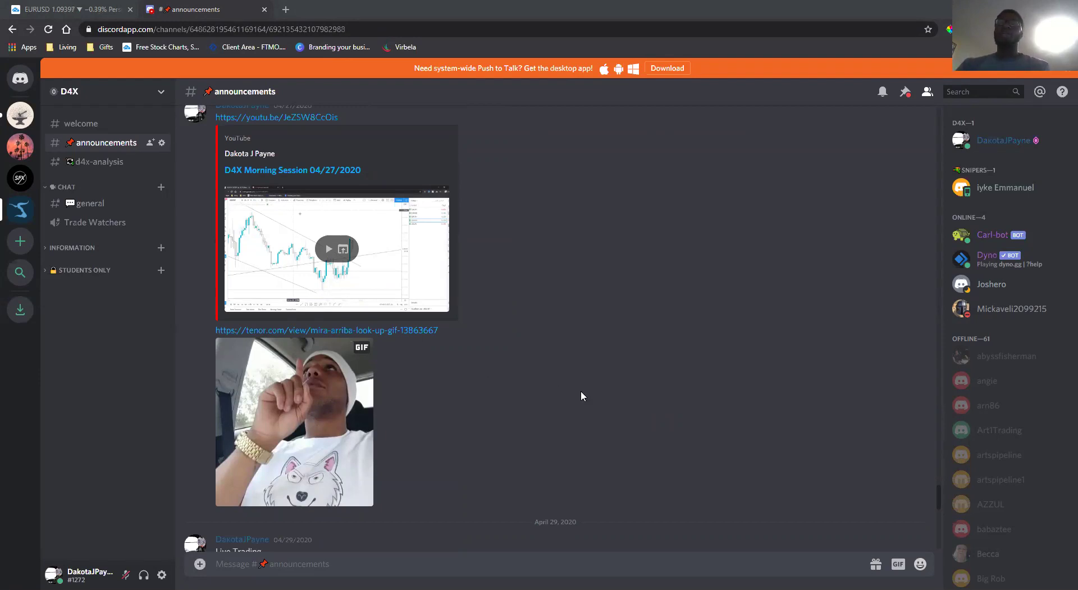
scroll(581, 392, "down", 3)
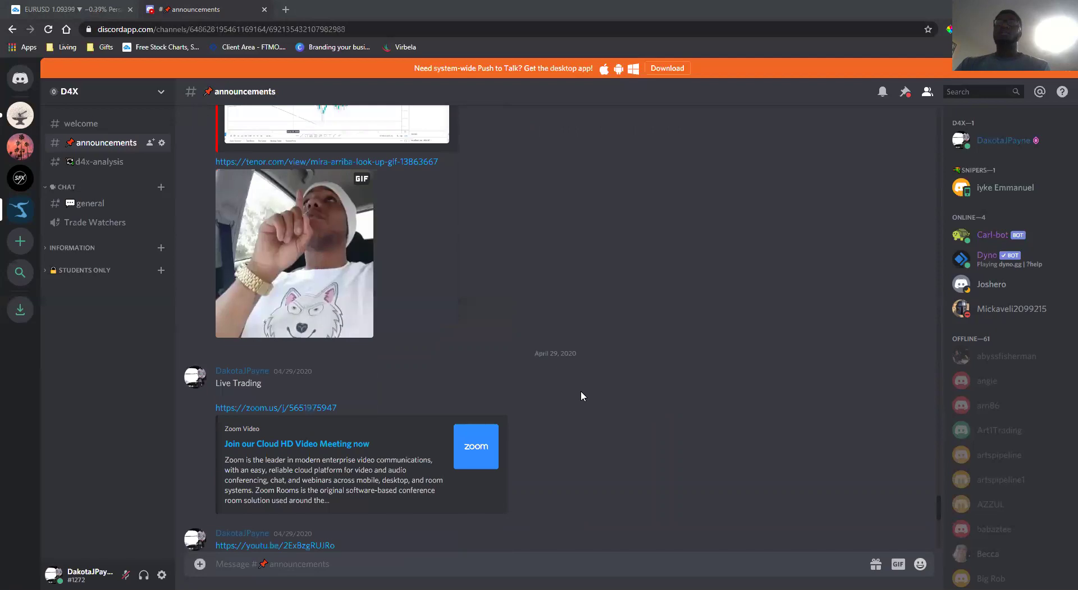
scroll(581, 394, "down", 5)
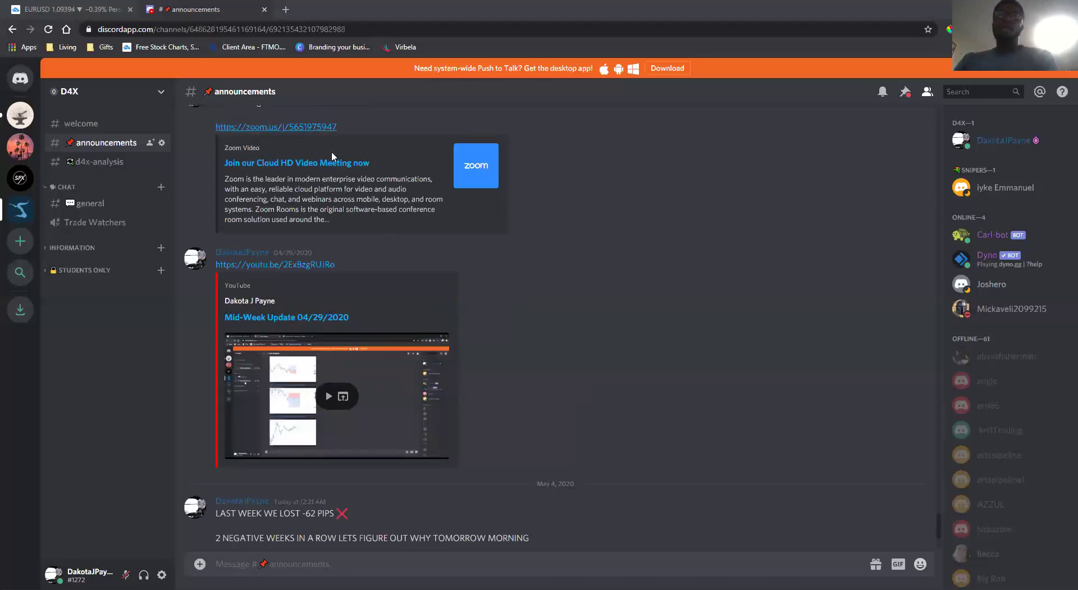
scroll(557, 369, "down", 3)
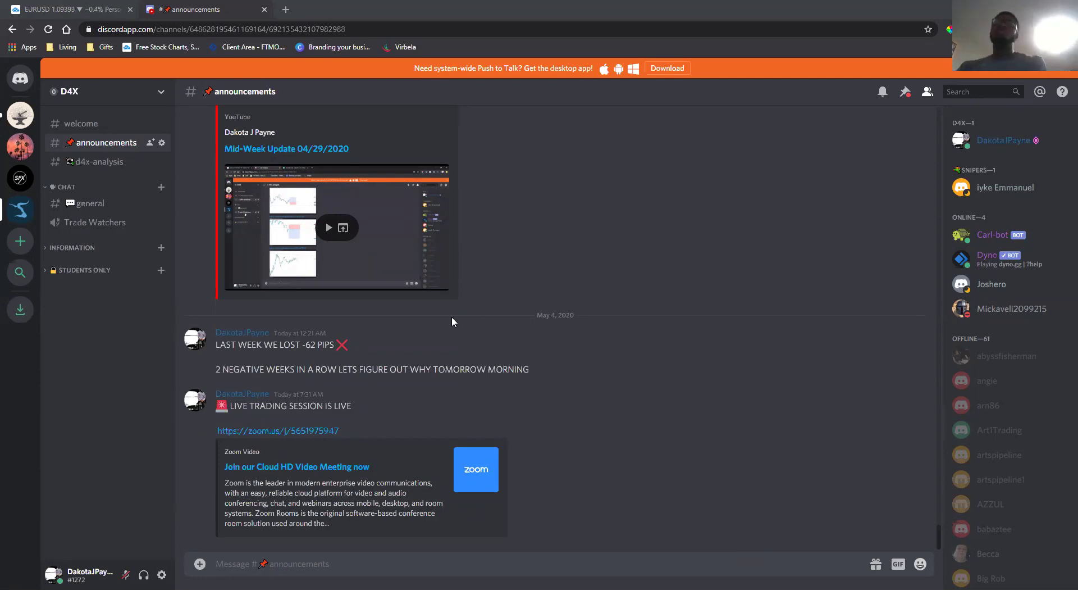
Step: View the server guide in the welcome channel with the Chat category collapsed, and return to the d4x-analysis channel
left_click(98, 124)
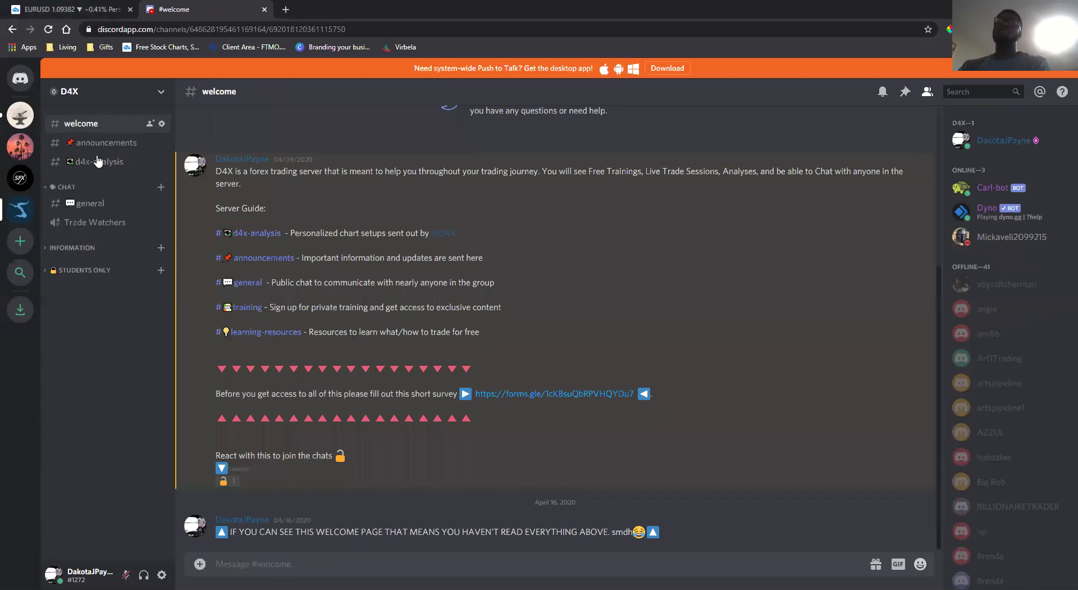
left_click(66, 188)
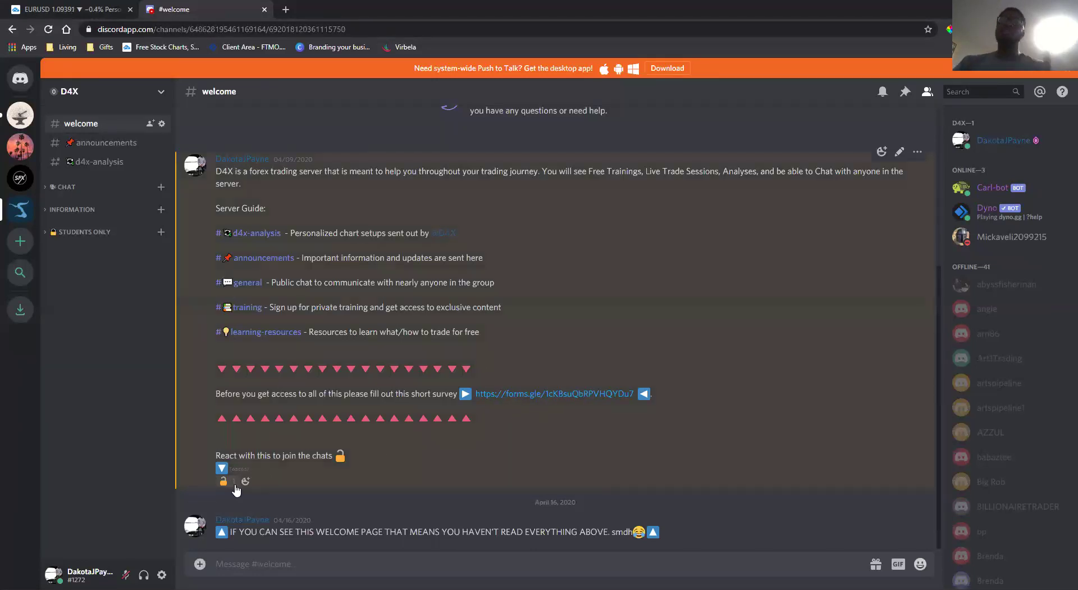
left_click(112, 161)
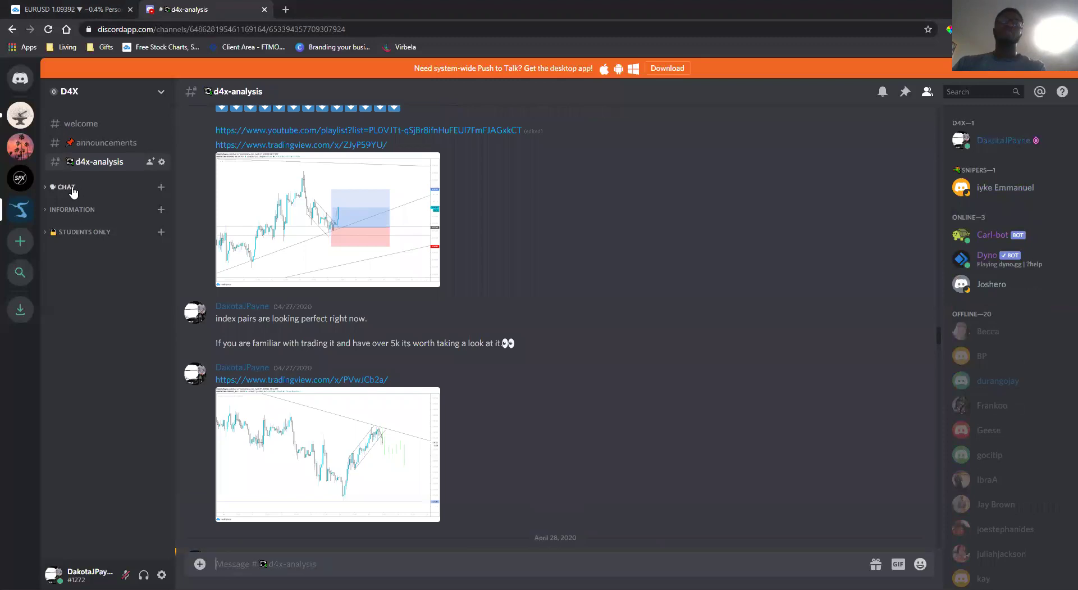
Step: Expand the Chat category, join the Trade Watchers voice channel briefly and disconnect from it
left_click(70, 187)
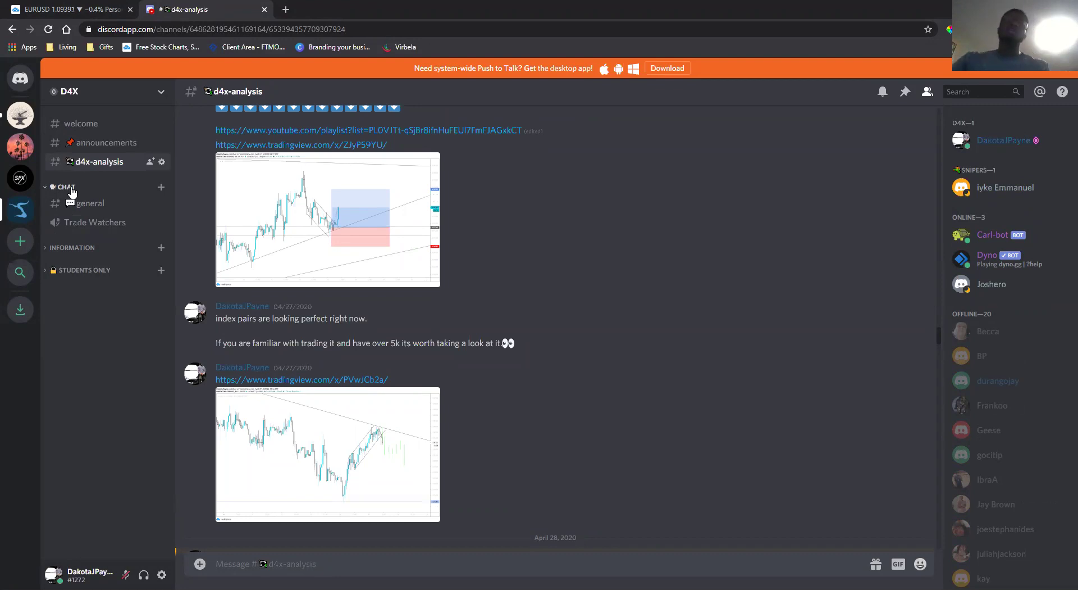
left_click(94, 222)
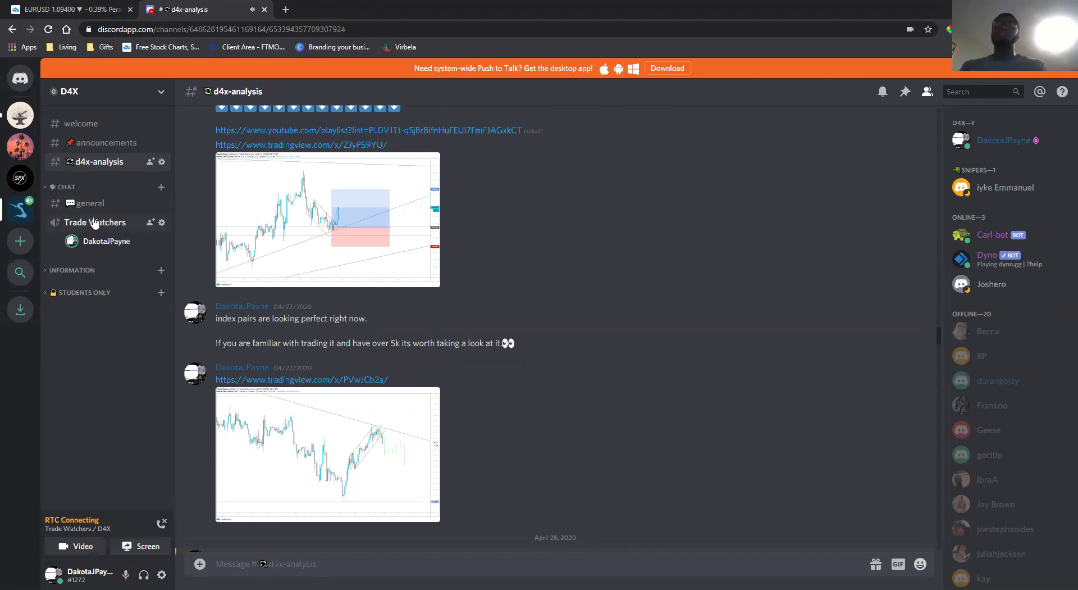
left_click(162, 524)
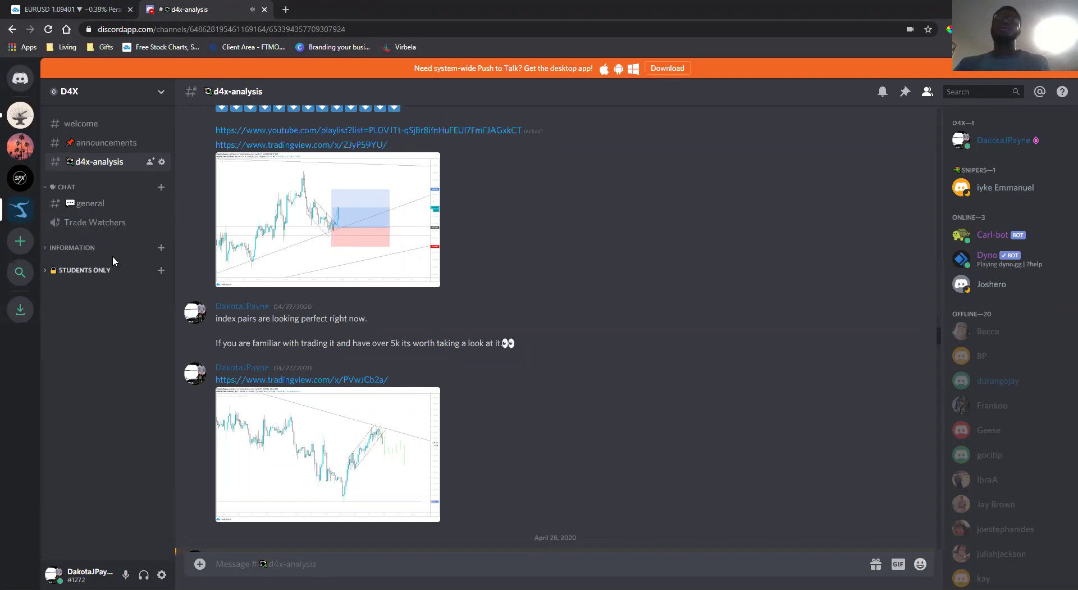
Step: Expand the Information category to list its channels
left_click(71, 248)
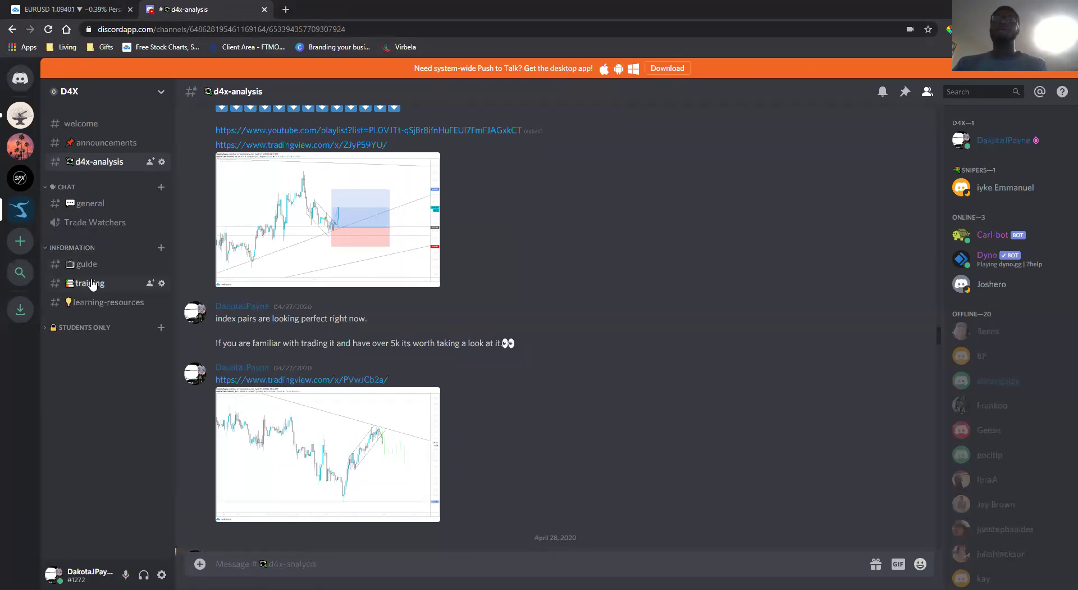